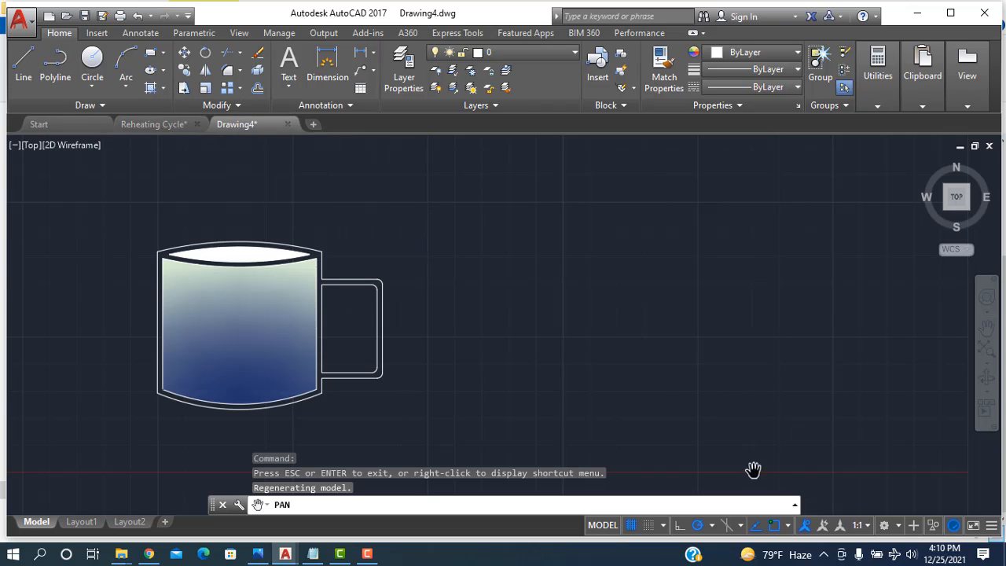
- Draw a horizontal base line about 21 units long in the empty area beside the finished mug
{"action": "left_click", "coordinate": [25, 62]}
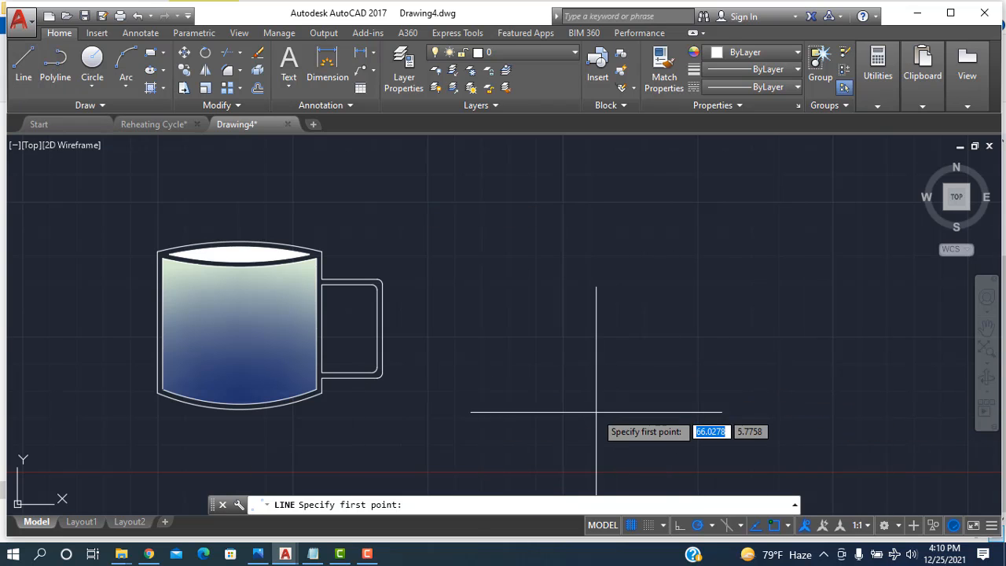
{"action": "left_click", "coordinate": [561, 406]}
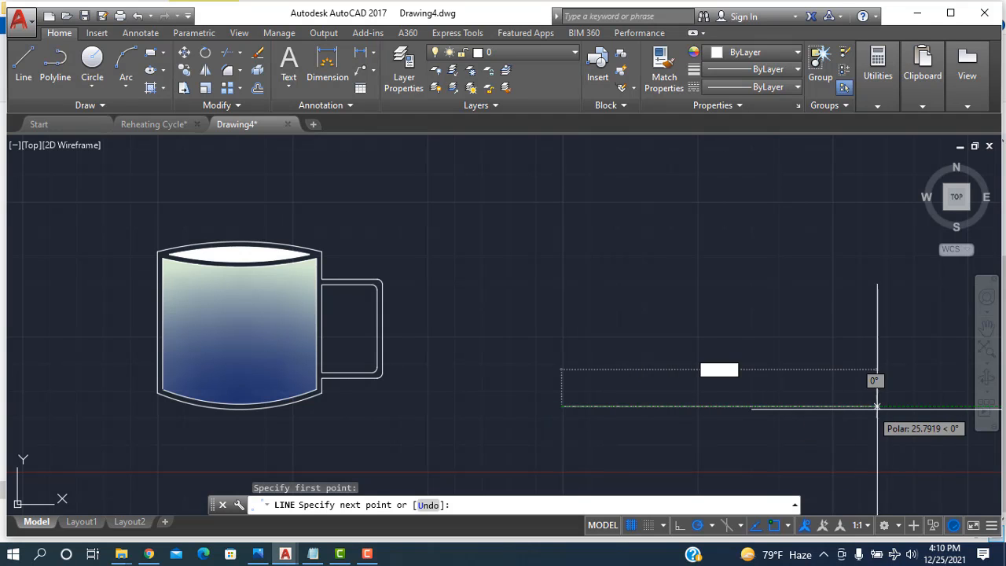
{"action": "left_click", "coordinate": [787, 406]}
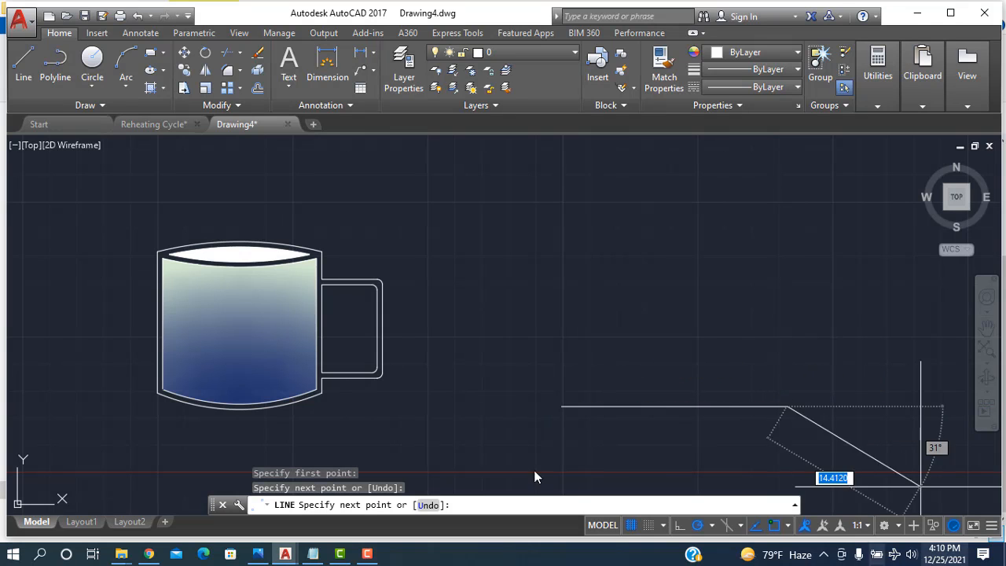
{"action": "right_click", "coordinate": [591, 230]}
{"action": "left_click", "coordinate": [625, 240]}
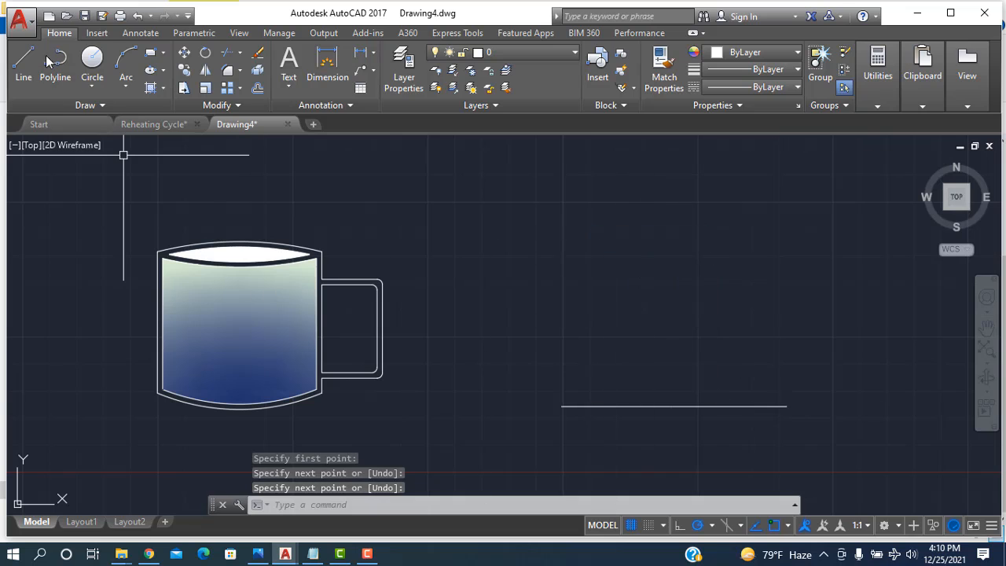
- Draw a three-point arc bulging below the base line, running from one end of the line to the other
{"action": "left_click", "coordinate": [123, 62]}
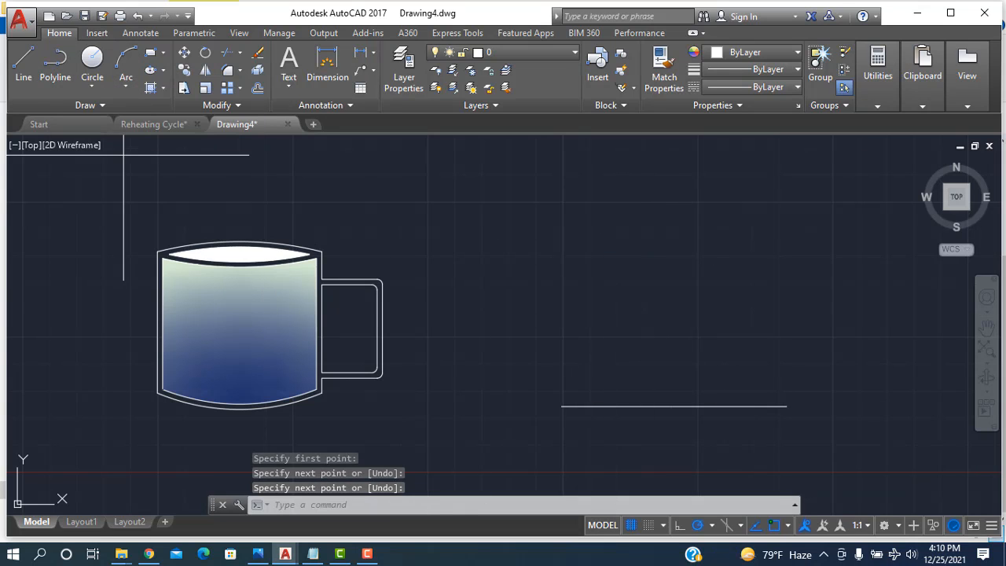
{"action": "left_click", "coordinate": [561, 407]}
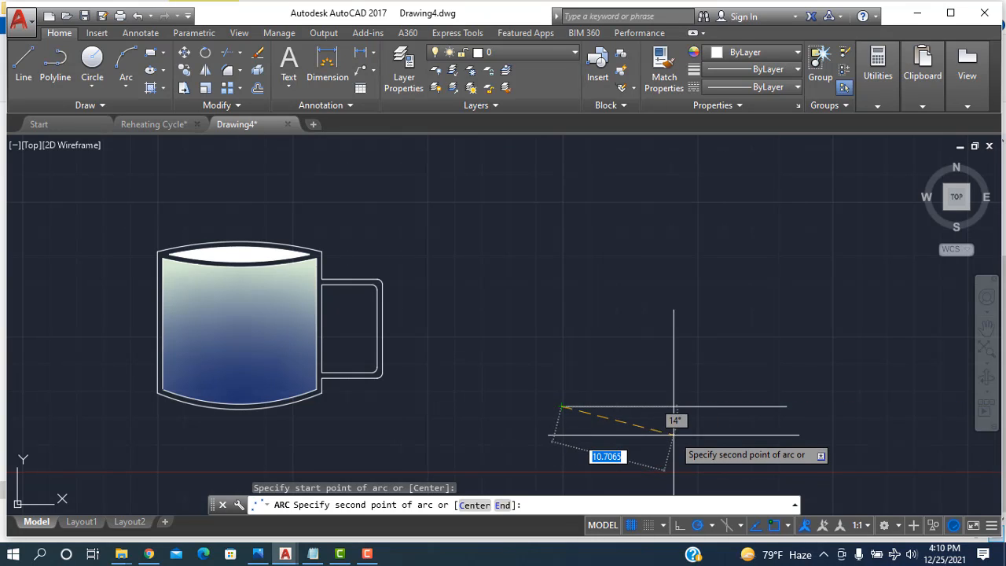
{"action": "left_click", "coordinate": [680, 430]}
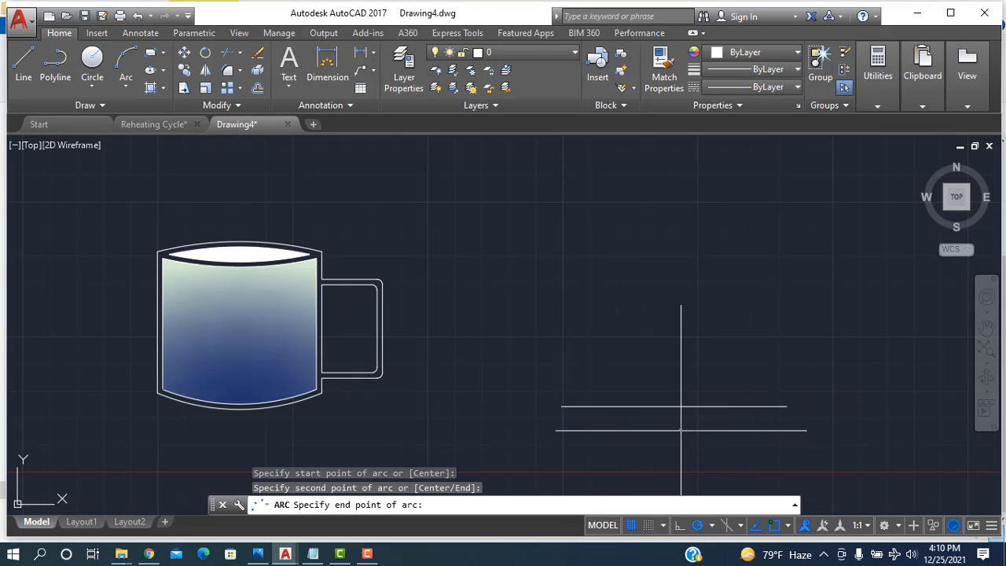
{"action": "left_click", "coordinate": [786, 408]}
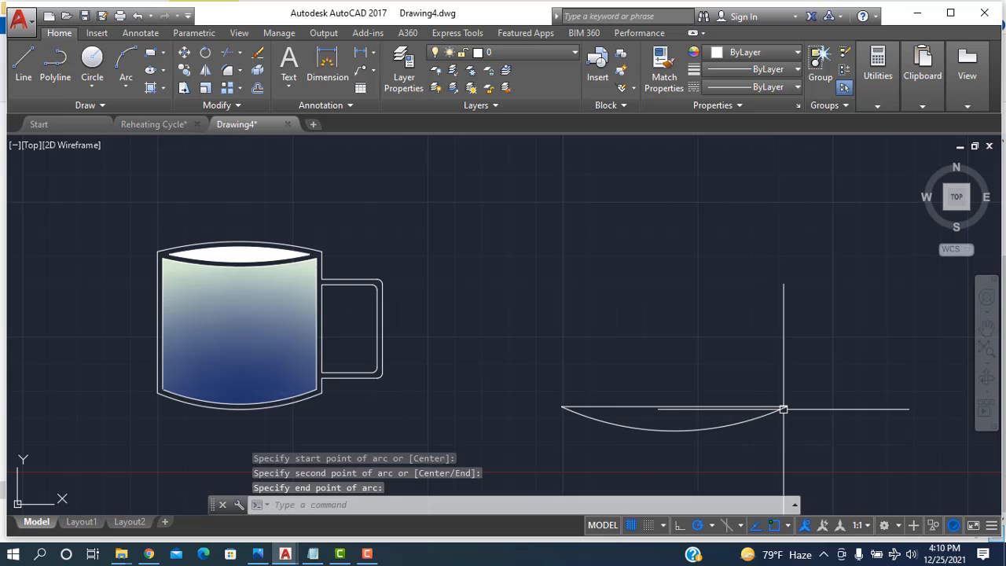
{"action": "right_click", "coordinate": [728, 308]}
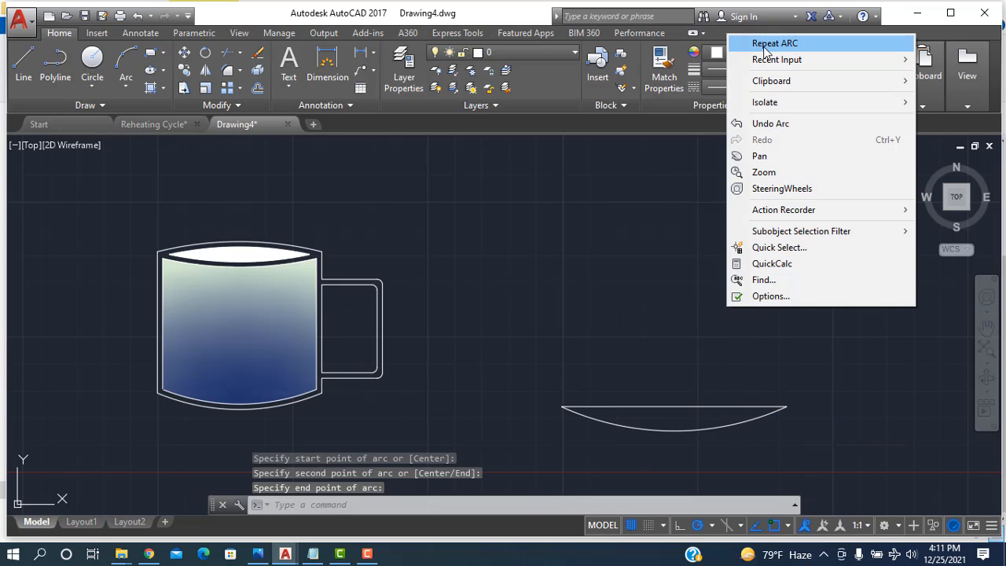
{"action": "left_click", "coordinate": [540, 318]}
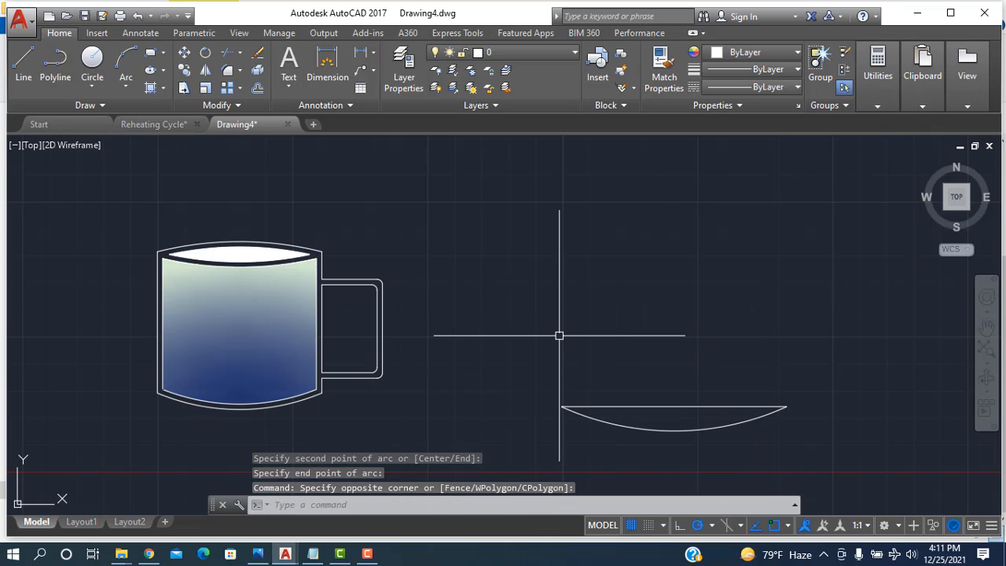
- Draw a vertical line about 18.9 units long upward from the base line's right endpoint
{"action": "left_click", "coordinate": [23, 62]}
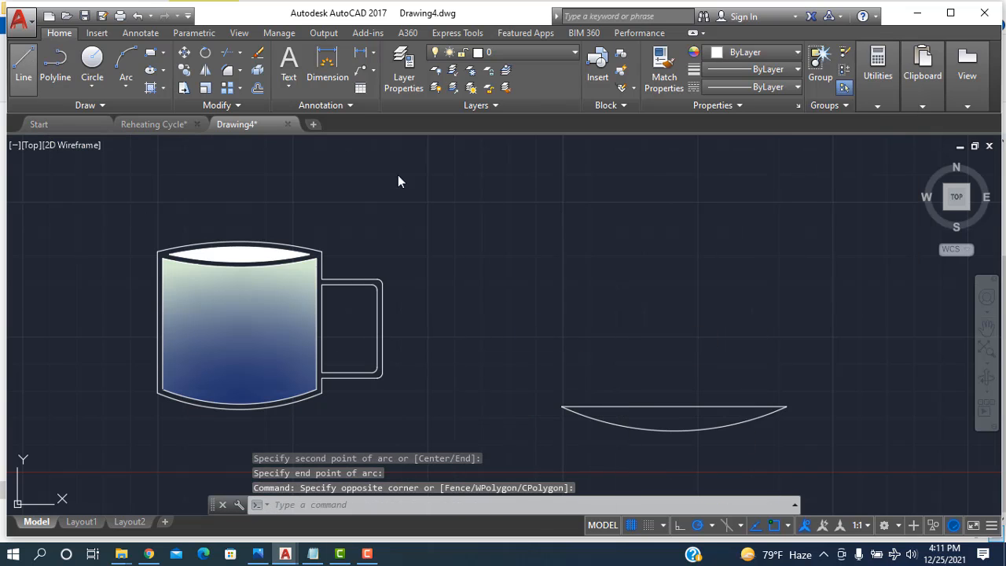
{"action": "left_click", "coordinate": [787, 407]}
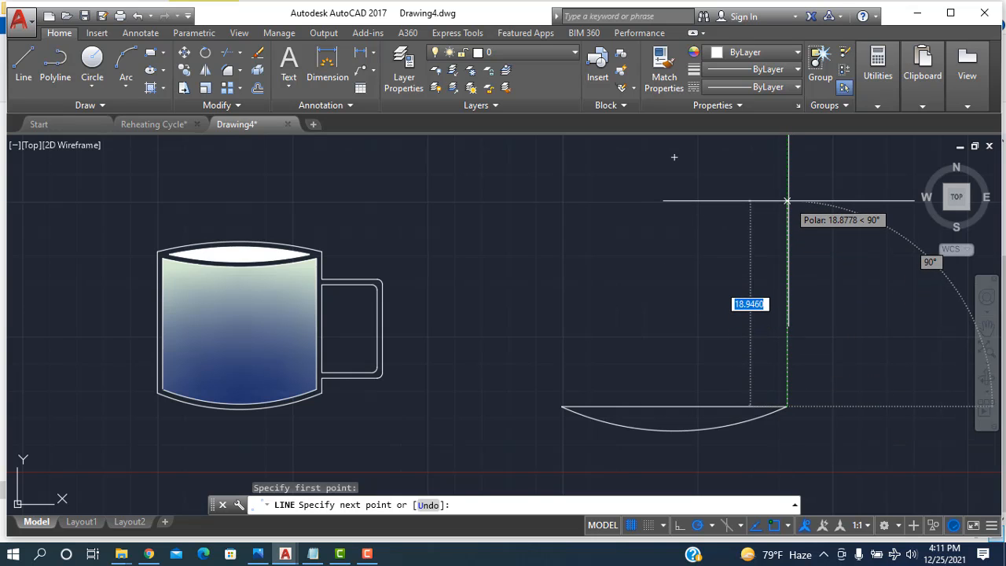
{"action": "left_click", "coordinate": [787, 202]}
{"action": "right_click", "coordinate": [698, 243]}
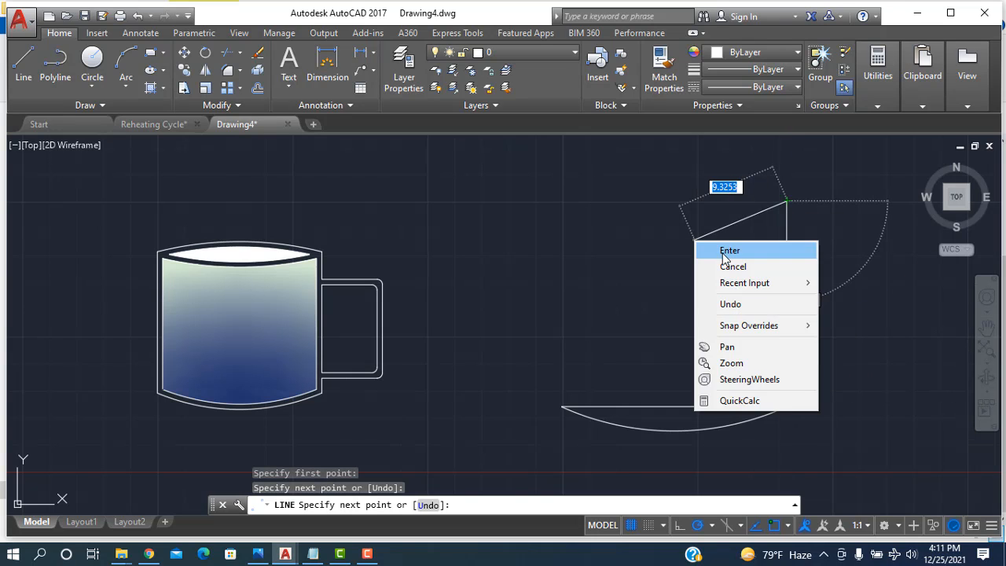
{"action": "left_click", "coordinate": [719, 250]}
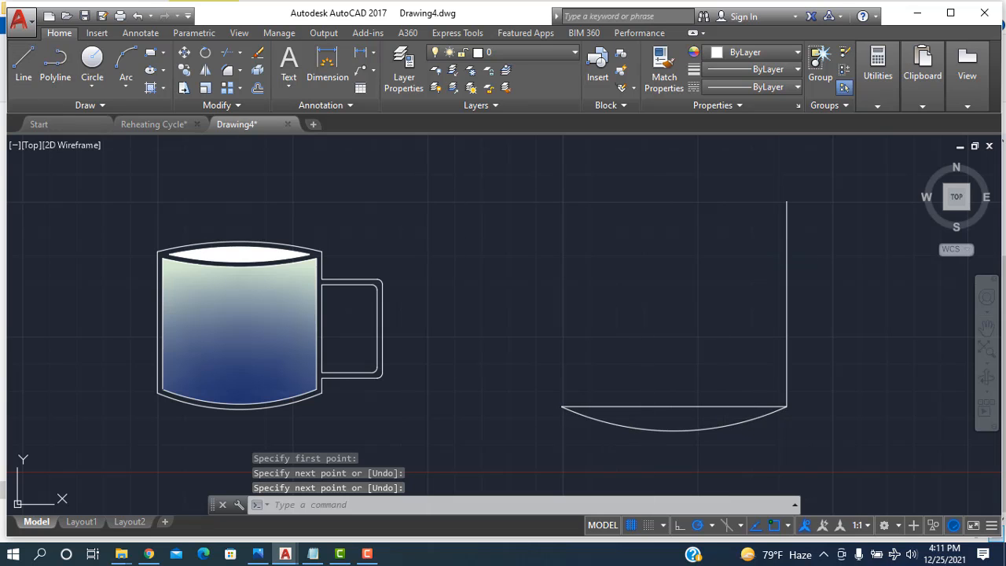
- Draw a vertical centre line about 18.7 units long upward from the base line's midpoint
{"action": "key", "text": "Return"}
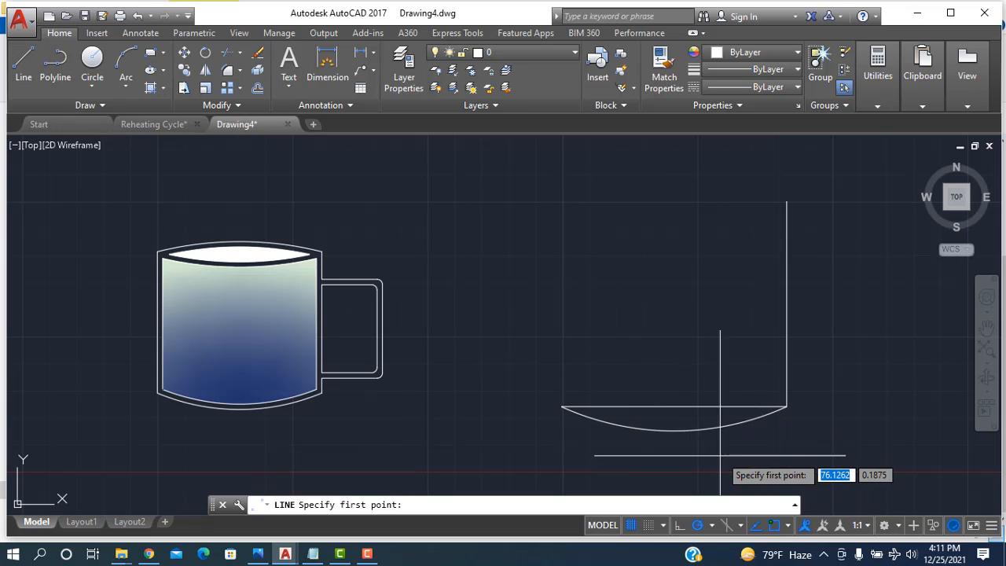
{"action": "left_click", "coordinate": [674, 406]}
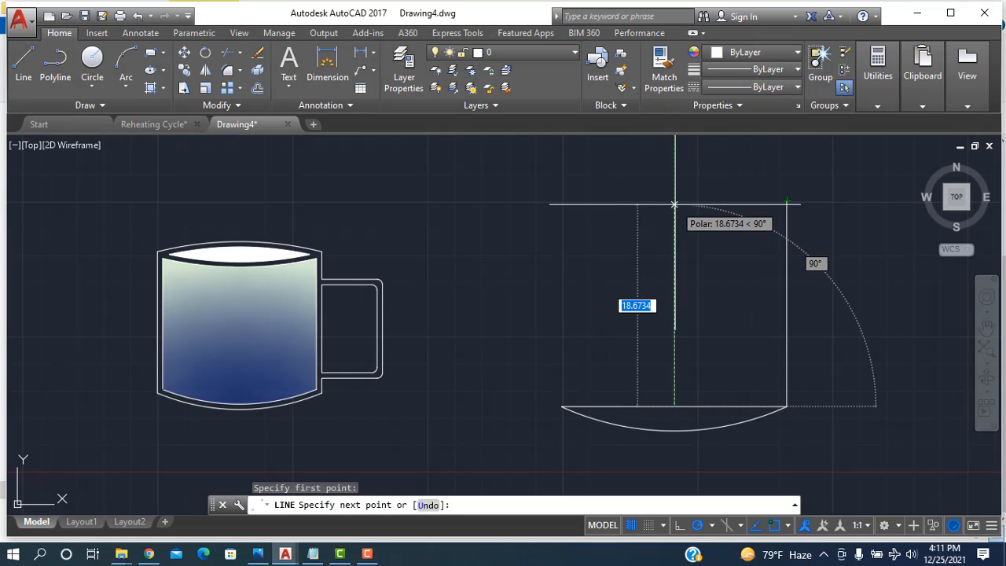
{"action": "left_click", "coordinate": [674, 204]}
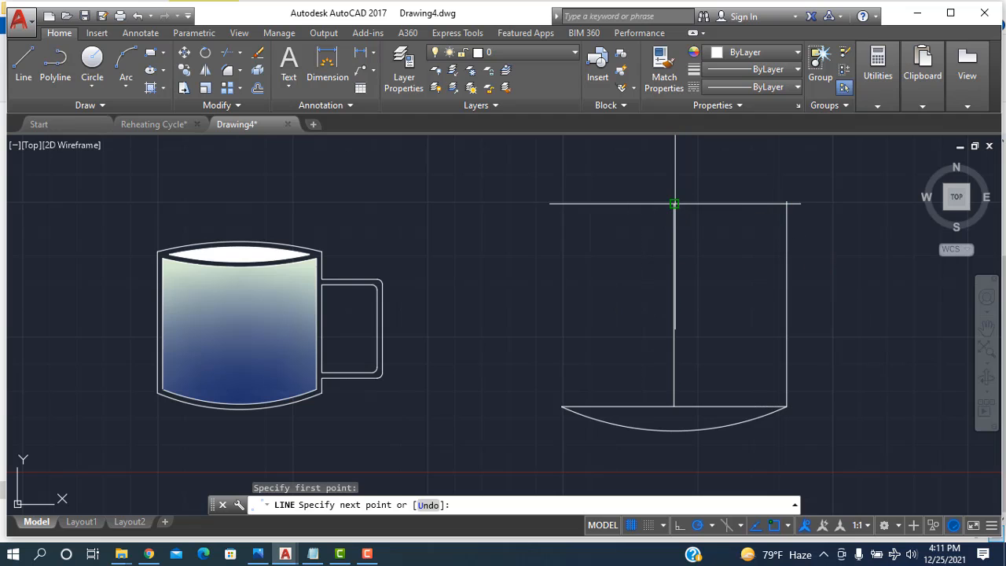
{"action": "right_click", "coordinate": [497, 241]}
{"action": "left_click", "coordinate": [564, 251]}
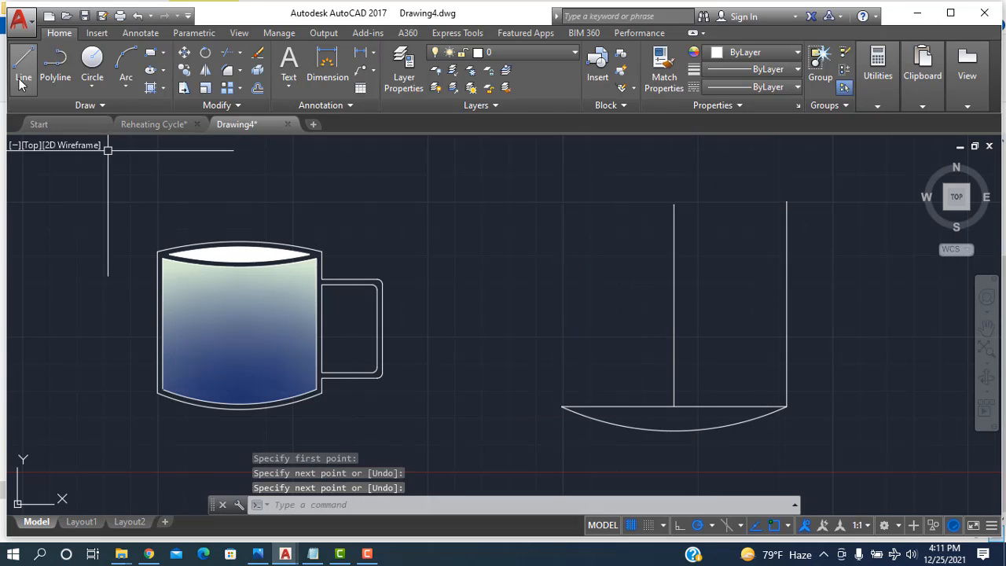
- Draw a horizontal line about 10.4 units long from the centre line's upper end to the right vertical line
{"action": "key", "text": "Return"}
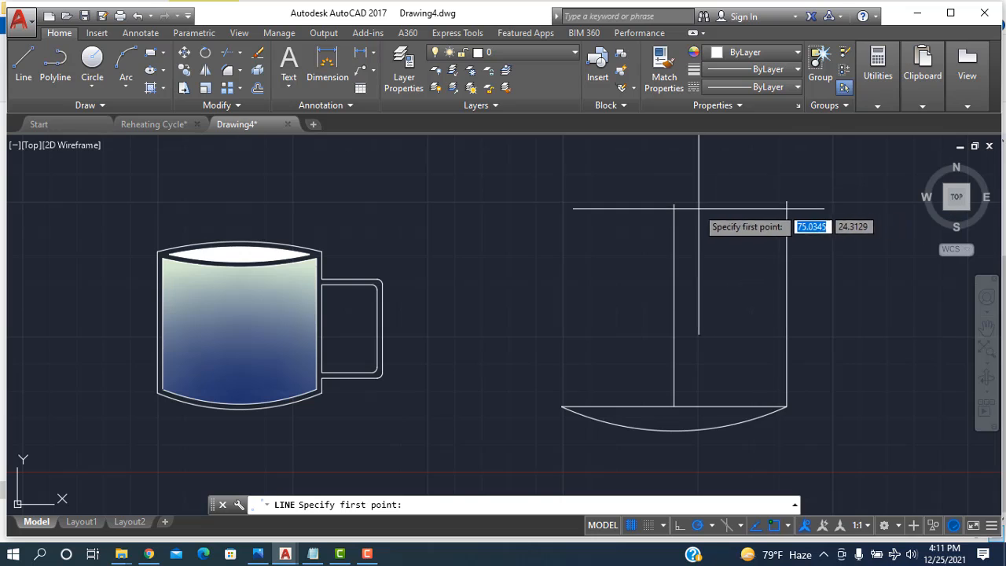
{"action": "left_click", "coordinate": [674, 204]}
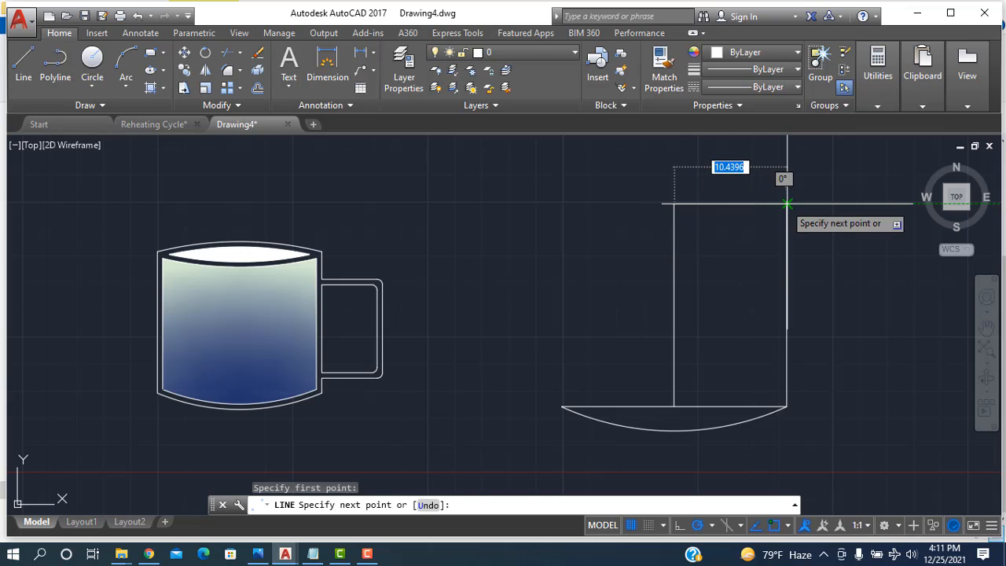
{"action": "left_click", "coordinate": [787, 204]}
{"action": "right_click", "coordinate": [757, 176]}
{"action": "left_click", "coordinate": [786, 186]}
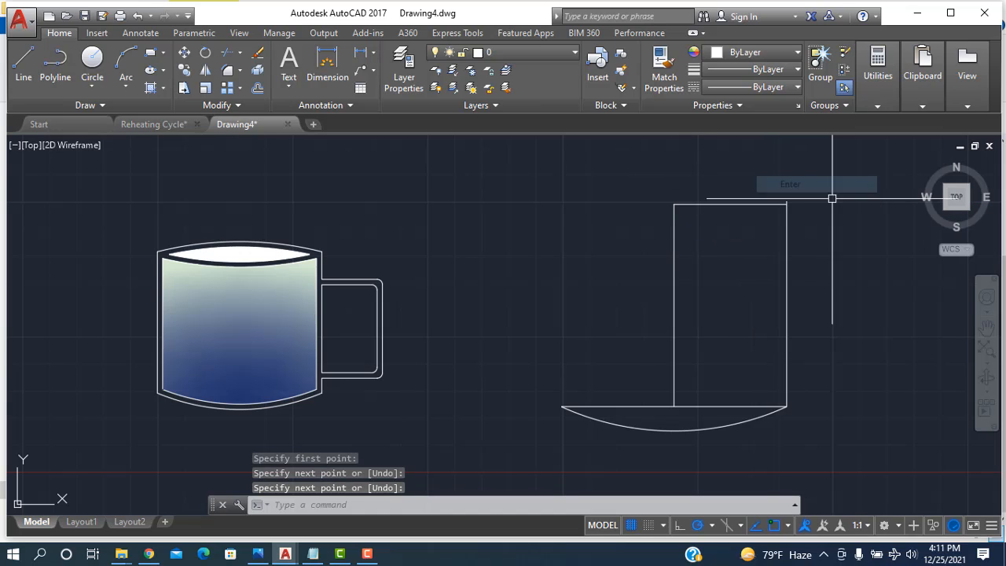
- Trim the short end of the right vertical line that sticks out above the upper horizontal line
{"action": "scroll", "coordinate": [817, 211], "scroll_direction": "up", "scroll_amount": 6}
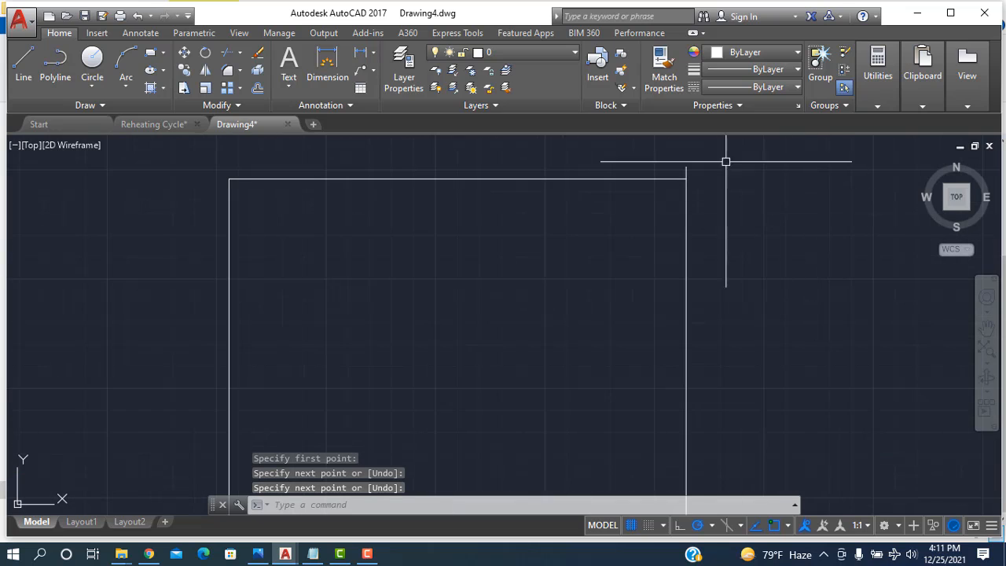
{"action": "left_click", "coordinate": [240, 53]}
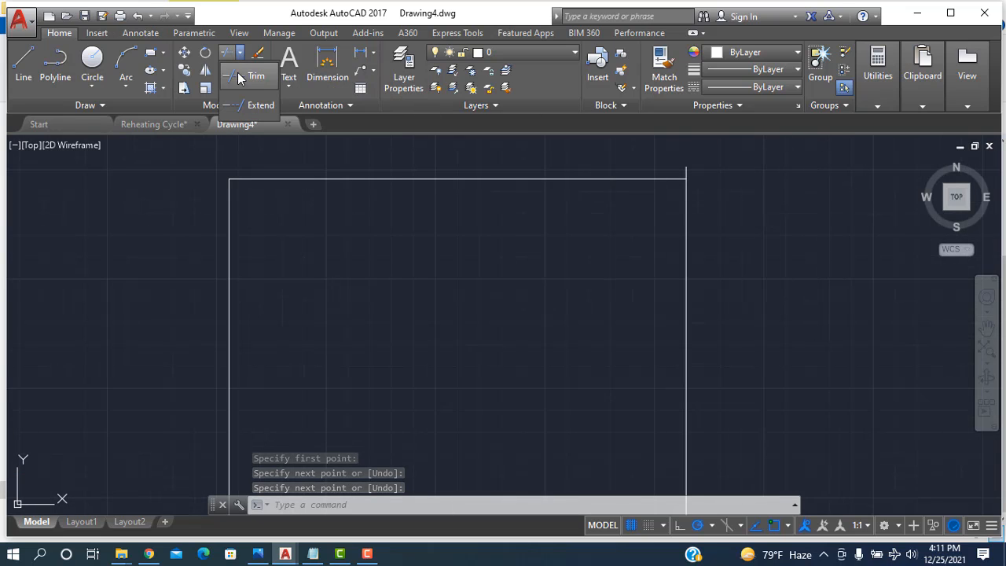
{"action": "left_click", "coordinate": [239, 77]}
{"action": "key", "text": "Return"}
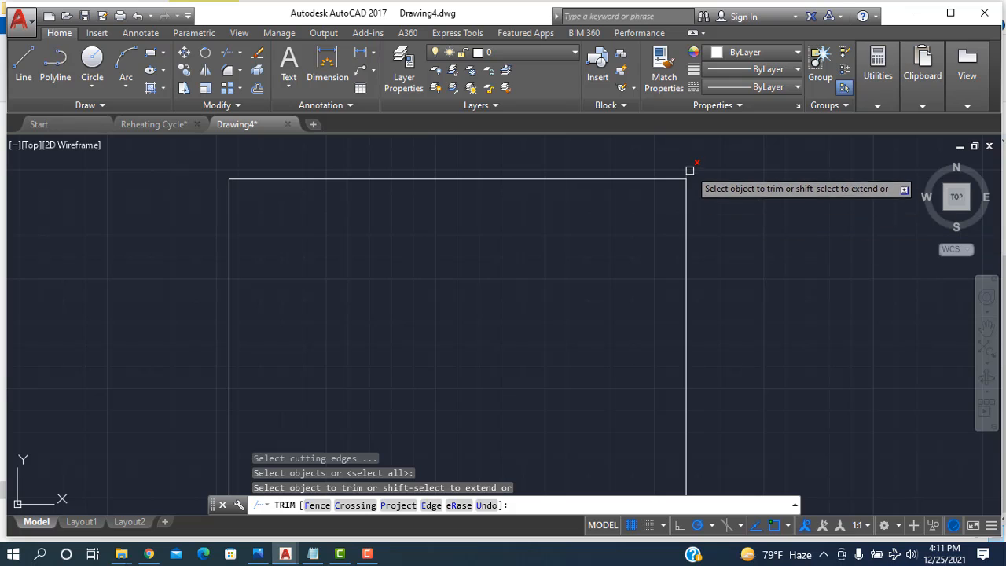
{"action": "scroll", "coordinate": [707, 236], "scroll_direction": "down", "scroll_amount": 8}
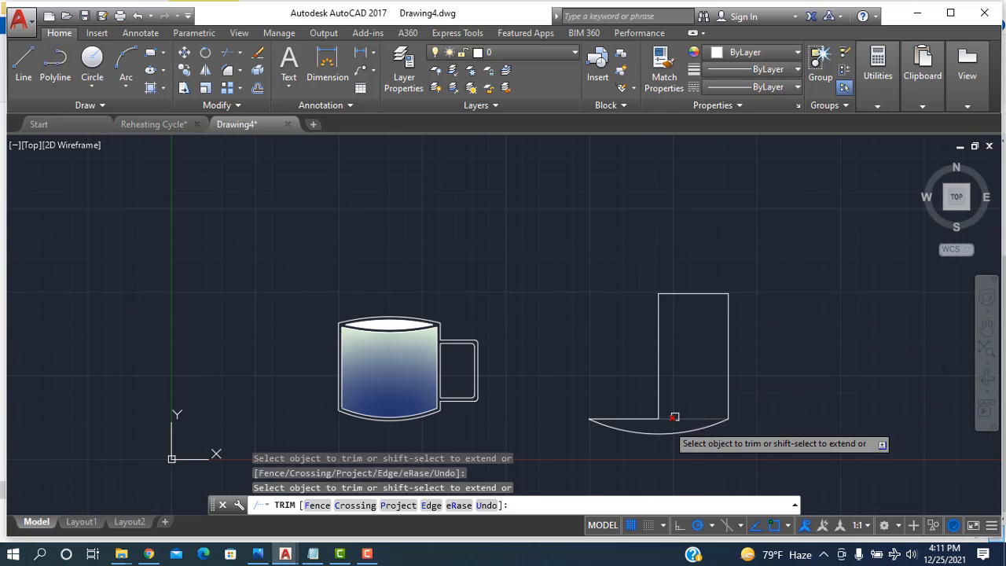
{"action": "left_click", "coordinate": [673, 416]}
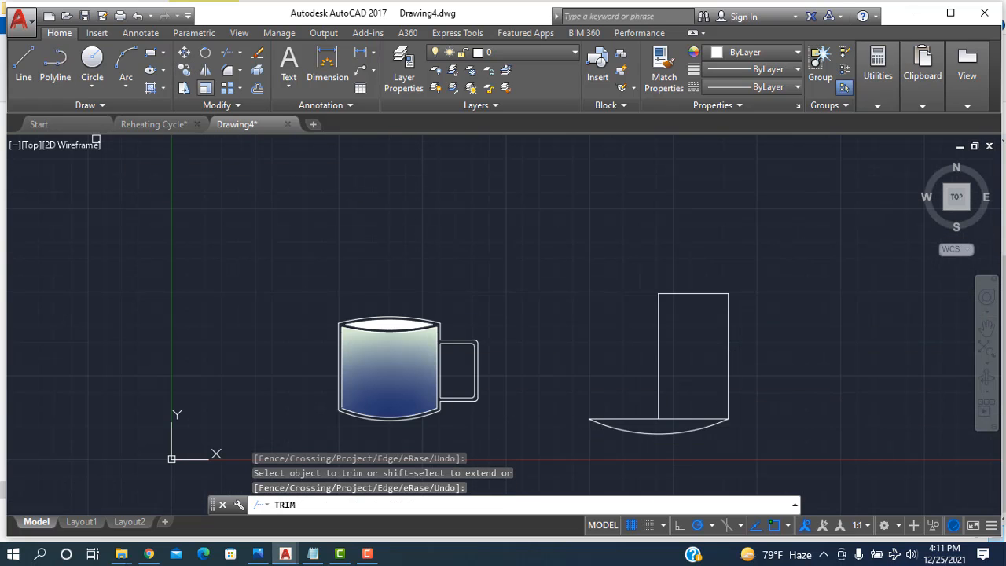
{"action": "key", "text": "Escape"}
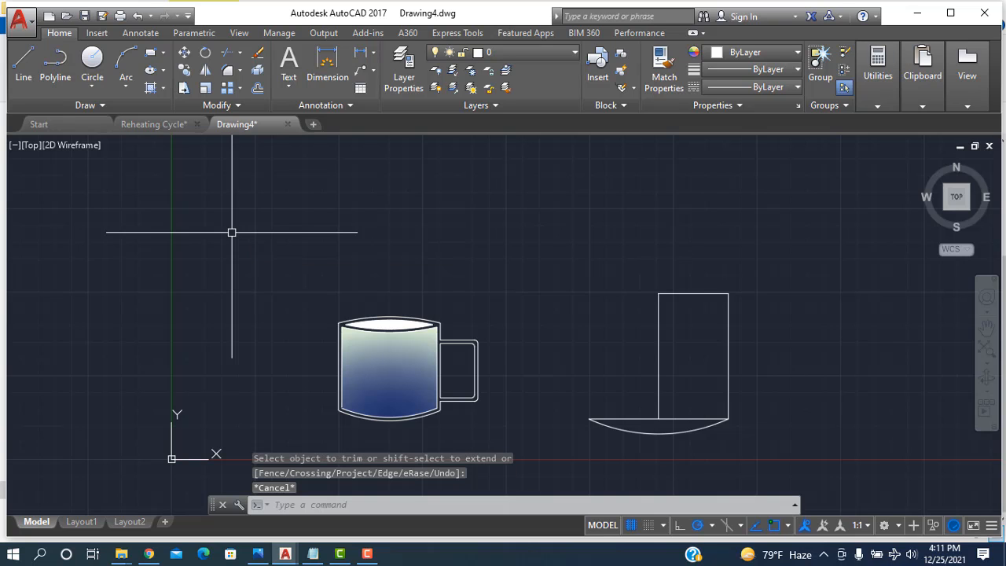
- Mirror the upper horizontal line and the right vertical line about the centre line, keeping the source objects
{"action": "left_click", "coordinate": [680, 294]}
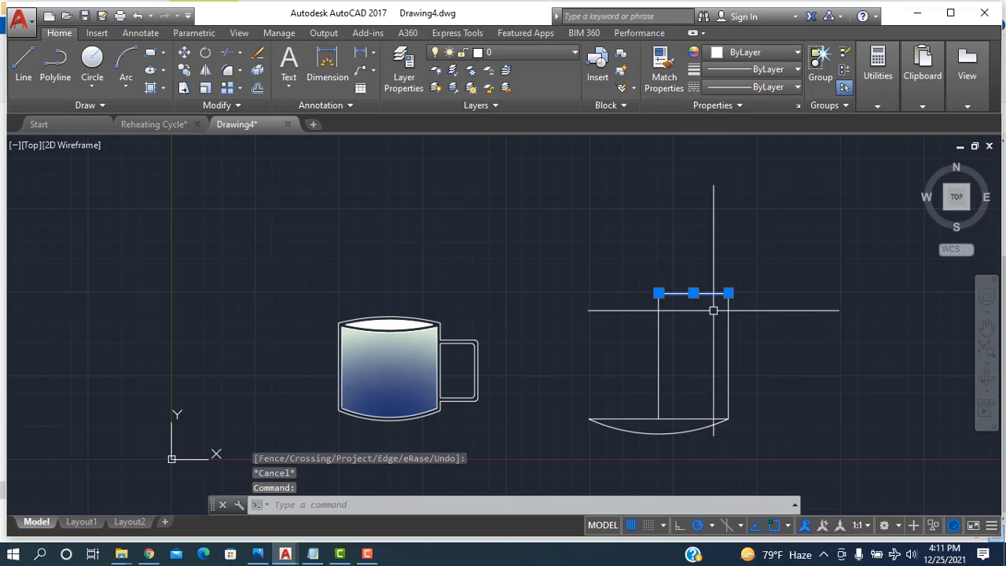
{"action": "left_click", "coordinate": [729, 332]}
{"action": "scroll", "coordinate": [729, 334], "scroll_direction": "down", "scroll_amount": 2}
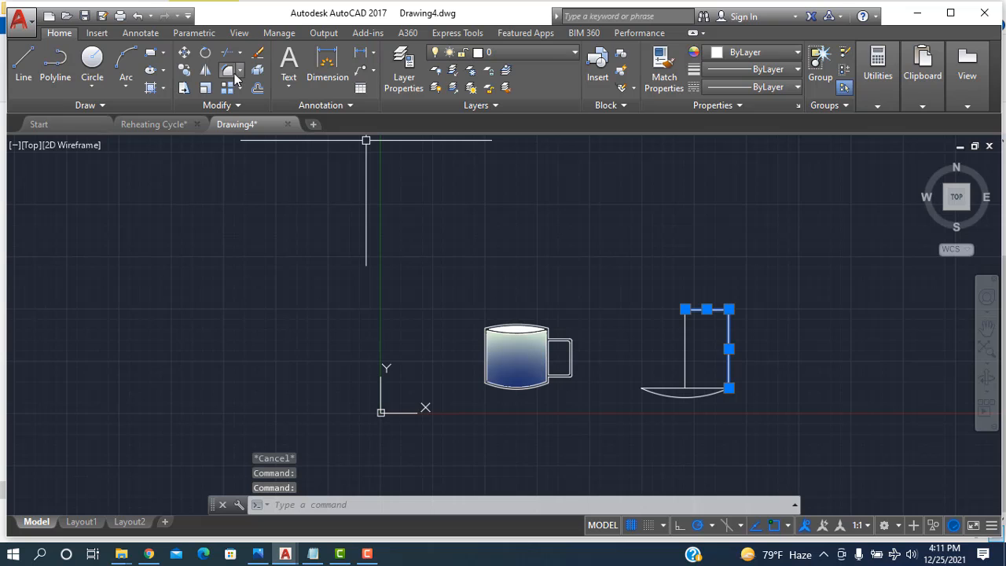
{"action": "left_click", "coordinate": [205, 71]}
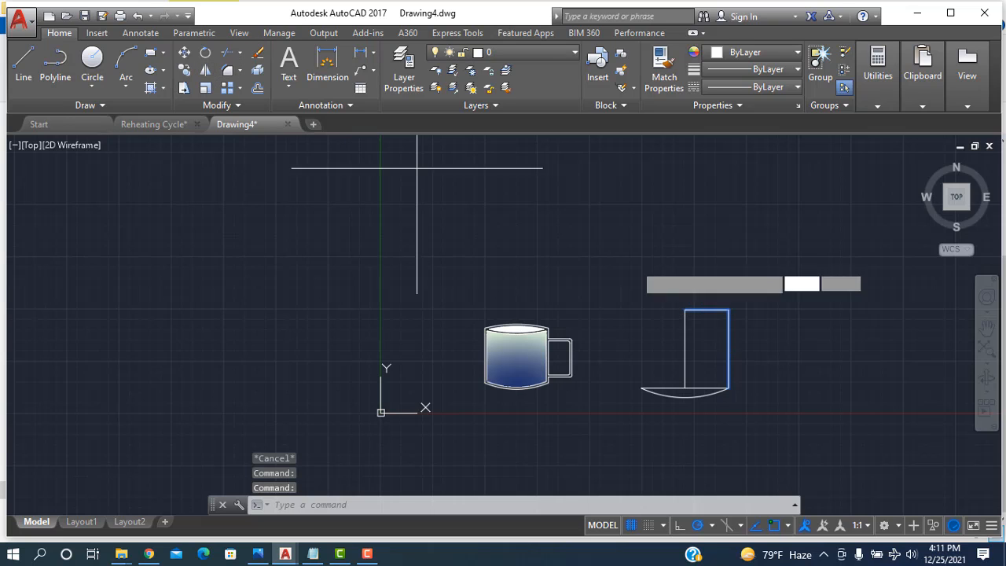
{"action": "left_click", "coordinate": [685, 309]}
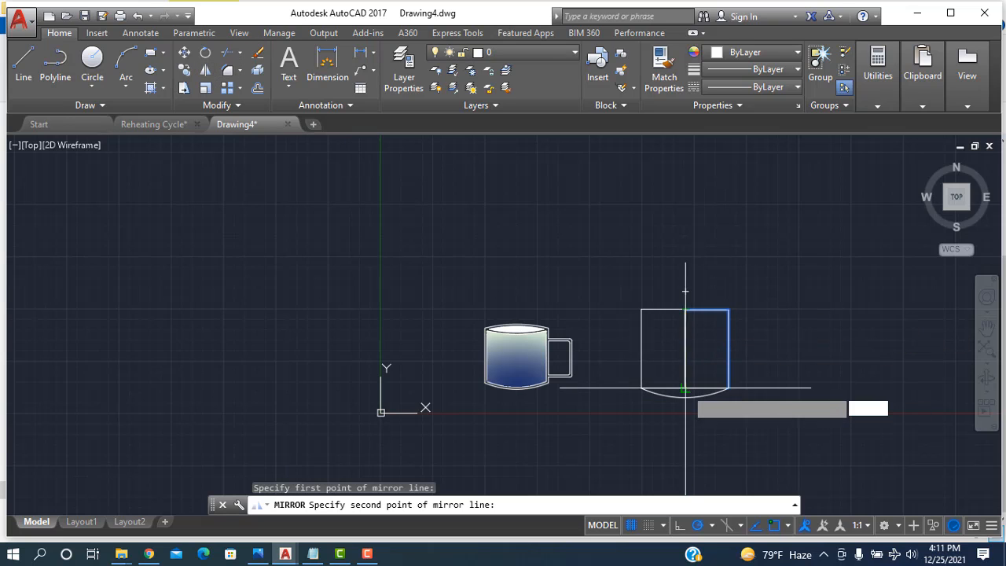
{"action": "left_click", "coordinate": [686, 385]}
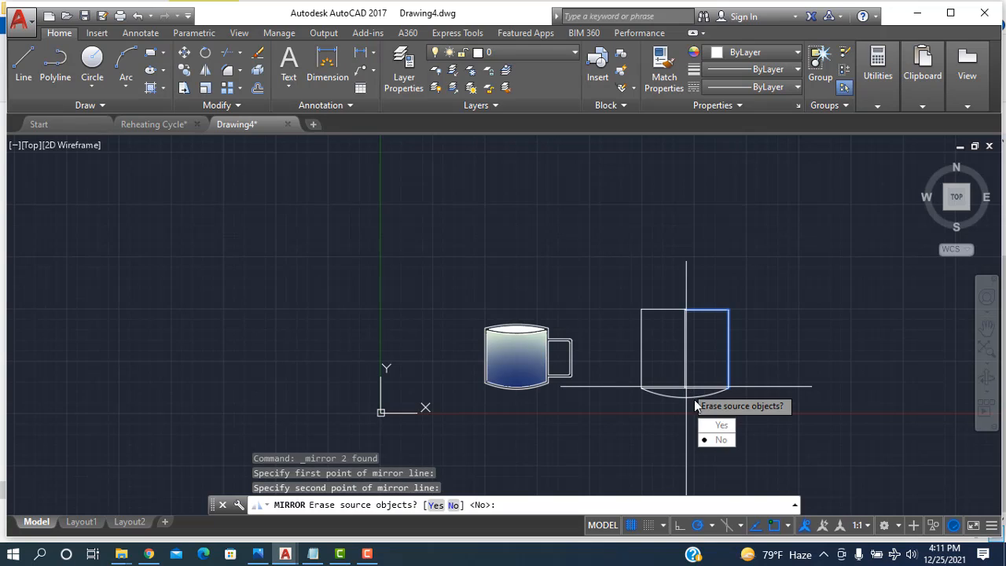
{"action": "left_click", "coordinate": [721, 441]}
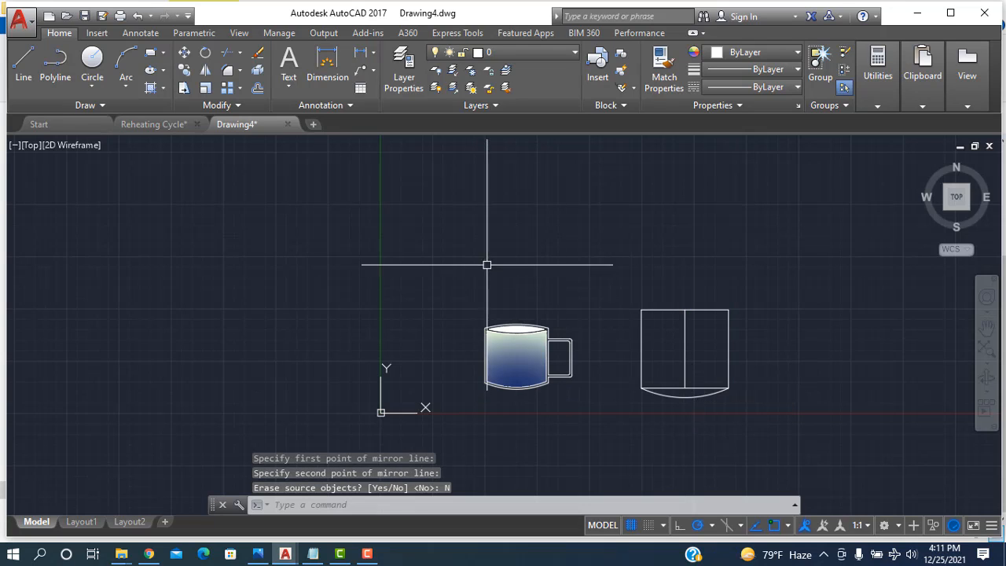
{"action": "scroll", "coordinate": [663, 338], "scroll_direction": "up", "scroll_amount": 4}
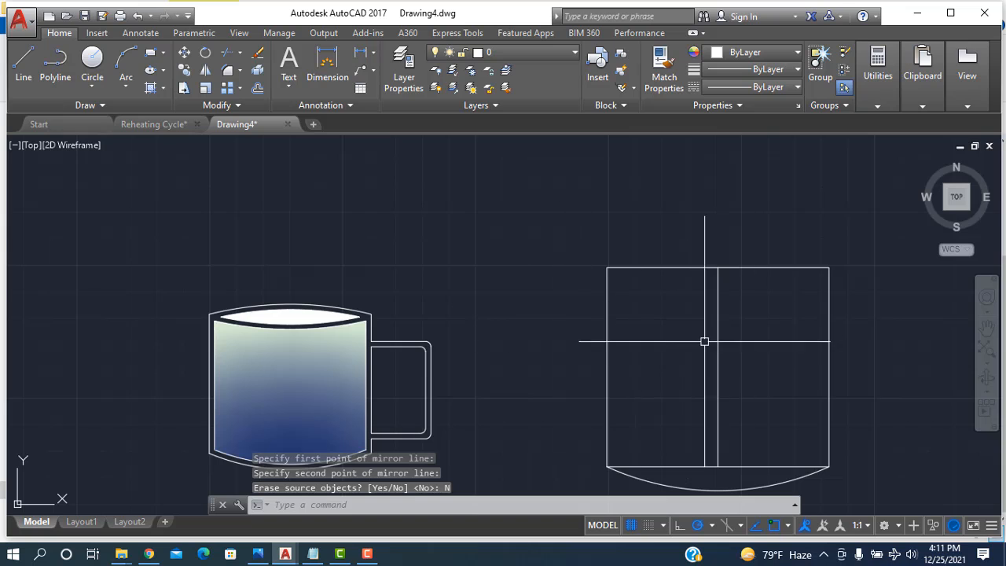
{"action": "scroll", "coordinate": [757, 416], "scroll_direction": "down", "scroll_amount": 2}
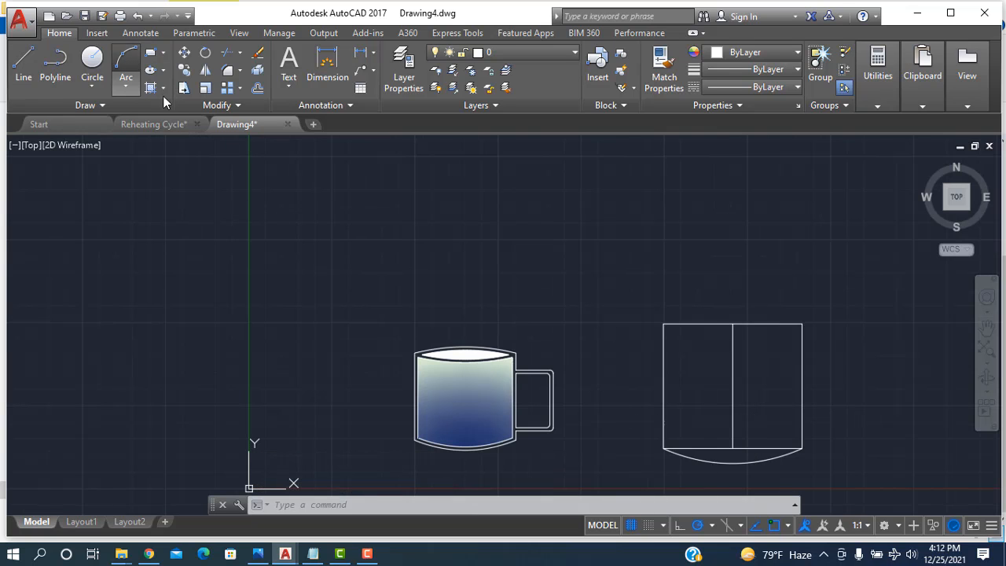
- Draw a three-point arc from the body's upper left corner, through the centre line slightly below the upper line, to the upper right corner
{"action": "left_click", "coordinate": [126, 63]}
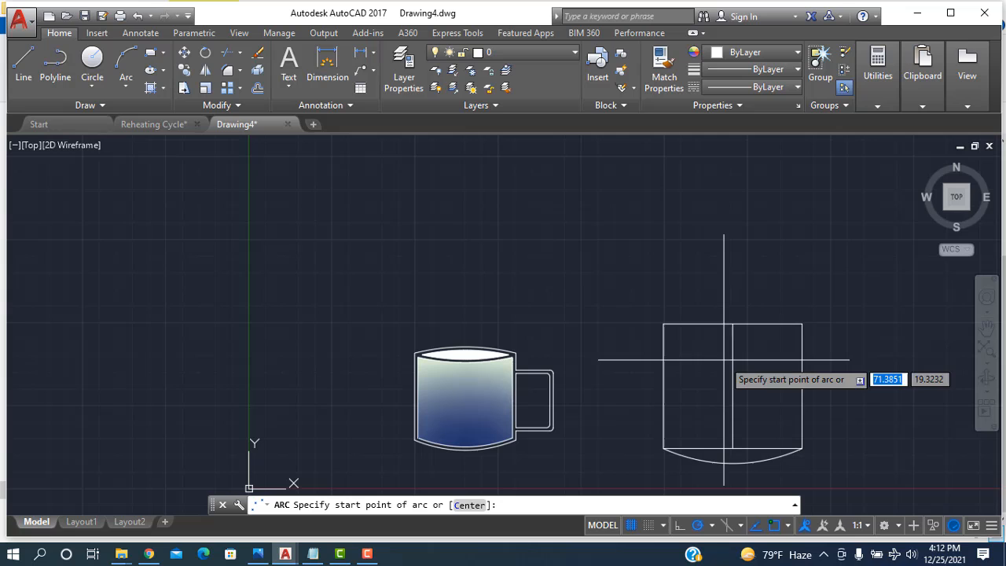
{"action": "left_click", "coordinate": [664, 324]}
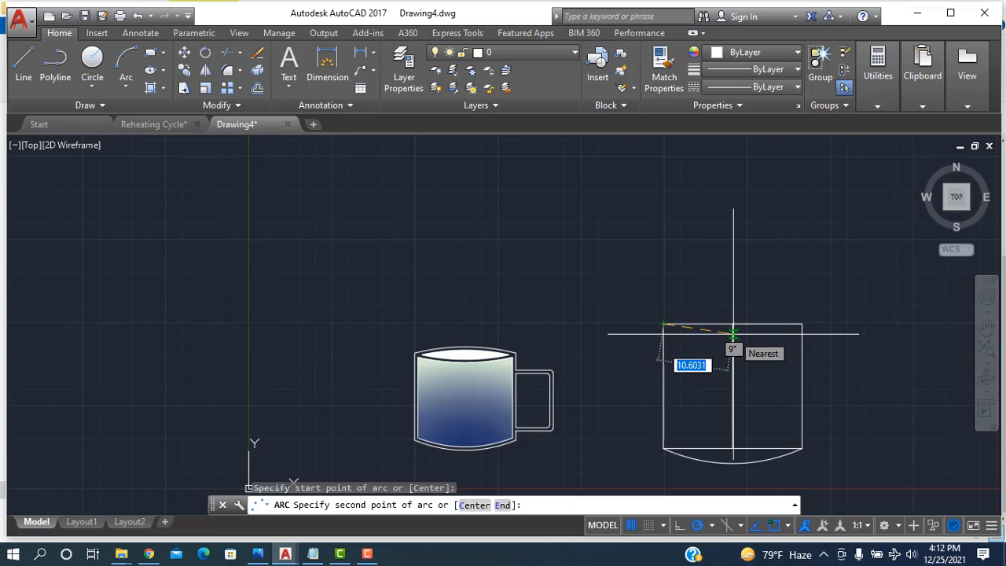
{"action": "left_click", "coordinate": [732, 335]}
{"action": "left_click", "coordinate": [804, 325]}
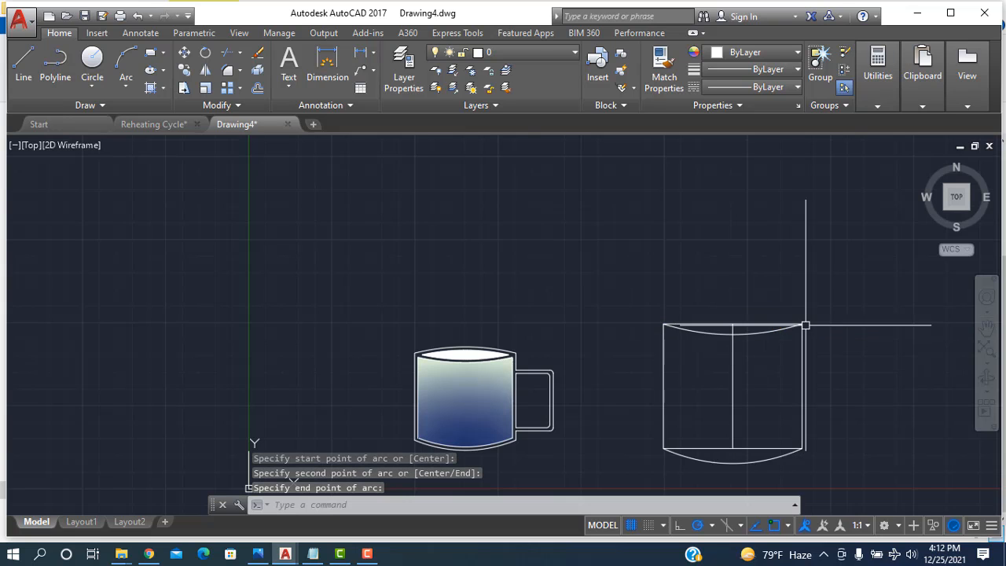
{"action": "right_click", "coordinate": [769, 266]}
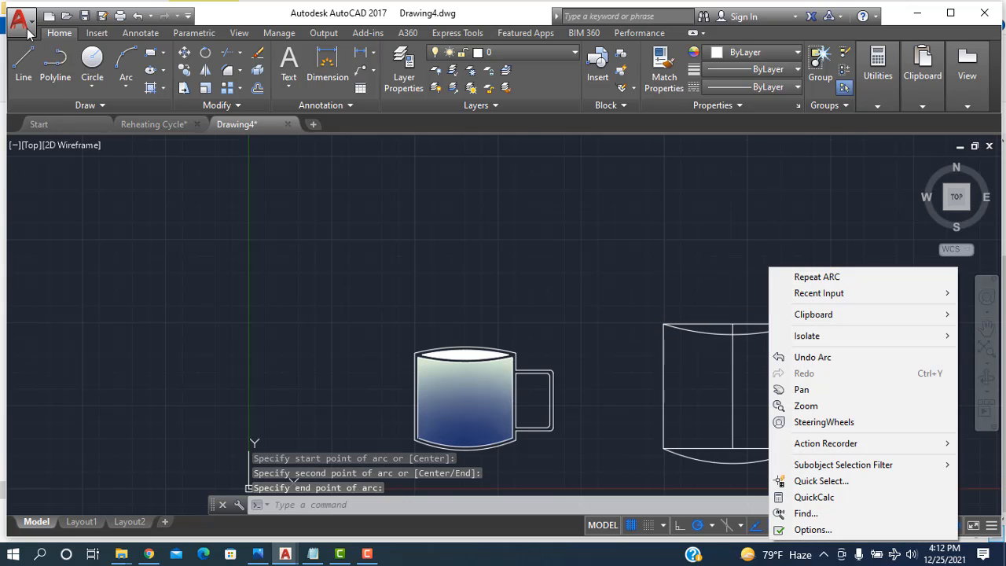
- Mirror the upper arc about the upper horizontal line, keeping the source arc
{"action": "left_click", "coordinate": [727, 334]}
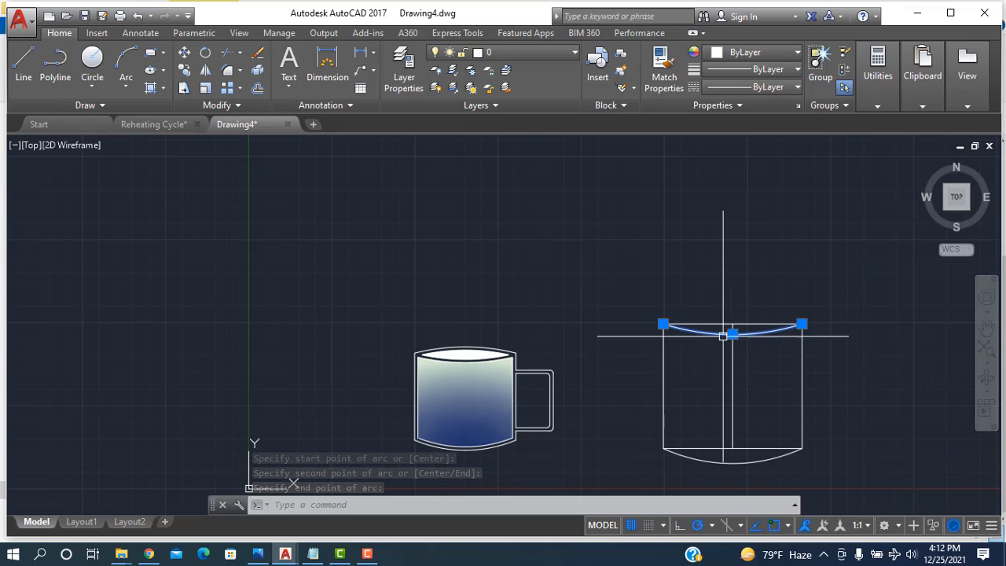
{"action": "left_click", "coordinate": [205, 70]}
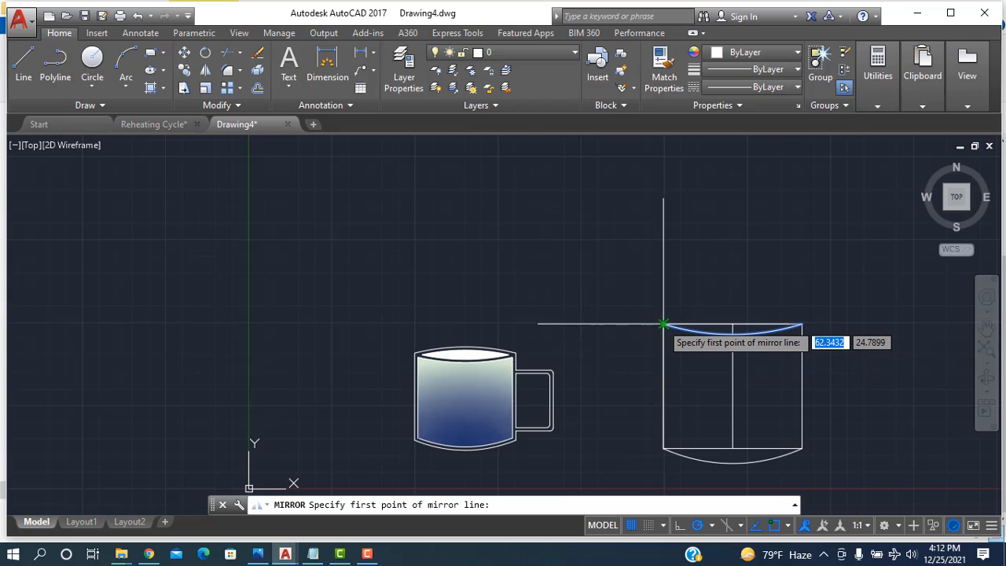
{"action": "scroll", "coordinate": [663, 324], "scroll_direction": "up", "scroll_amount": 4}
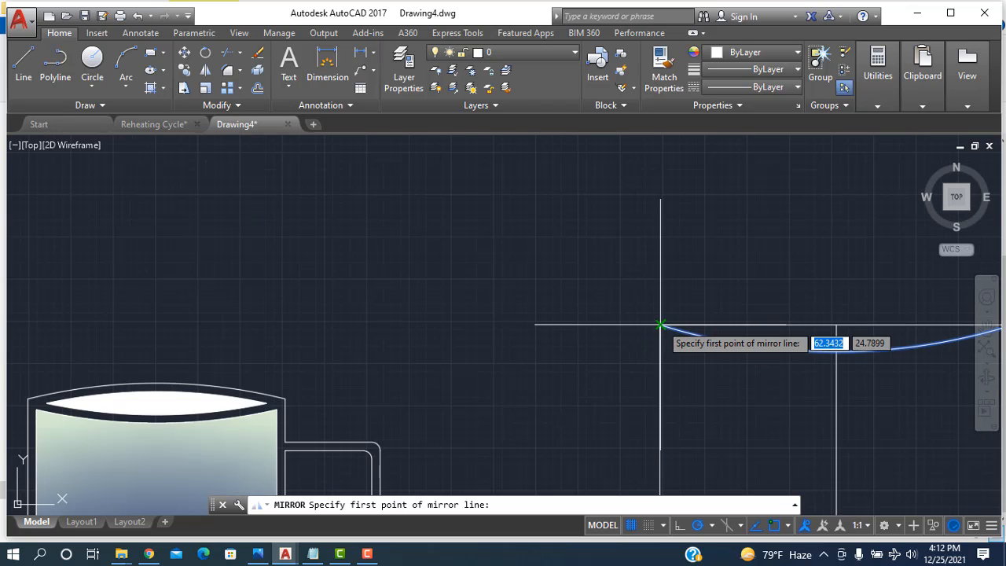
{"action": "left_click", "coordinate": [660, 324]}
{"action": "scroll", "coordinate": [742, 359], "scroll_direction": "up", "scroll_amount": 4}
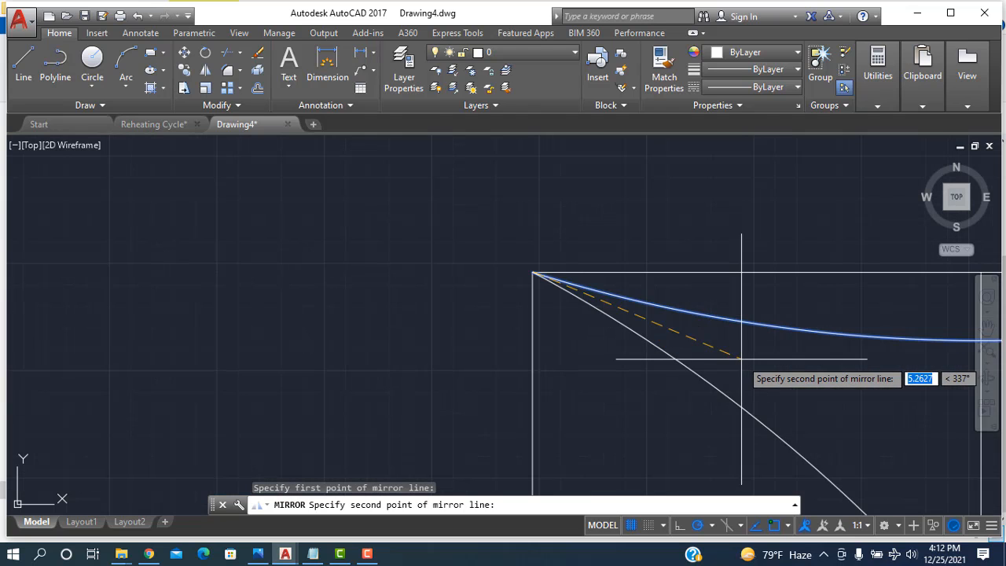
{"action": "scroll", "coordinate": [786, 336], "scroll_direction": "down", "scroll_amount": 5}
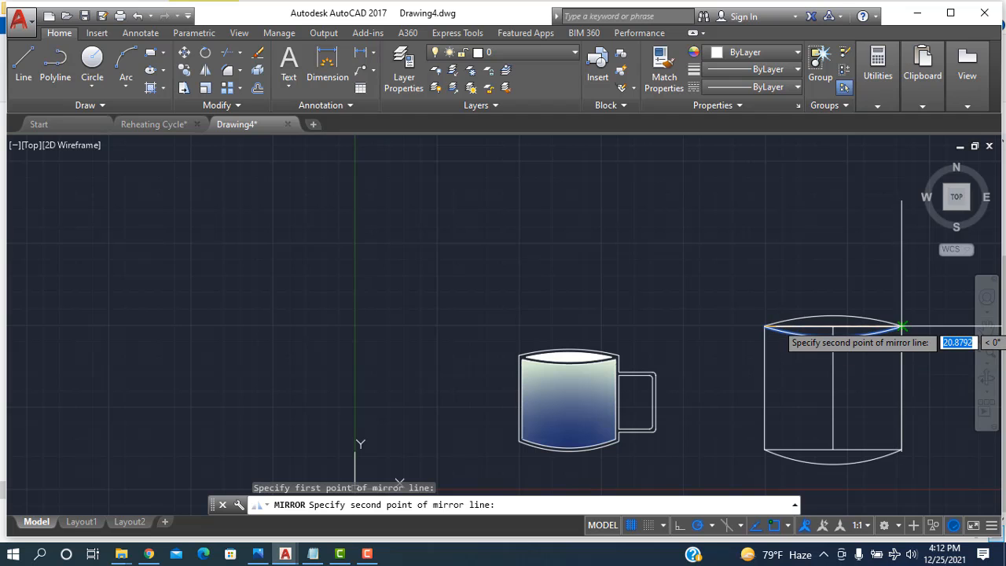
{"action": "left_click", "coordinate": [903, 325]}
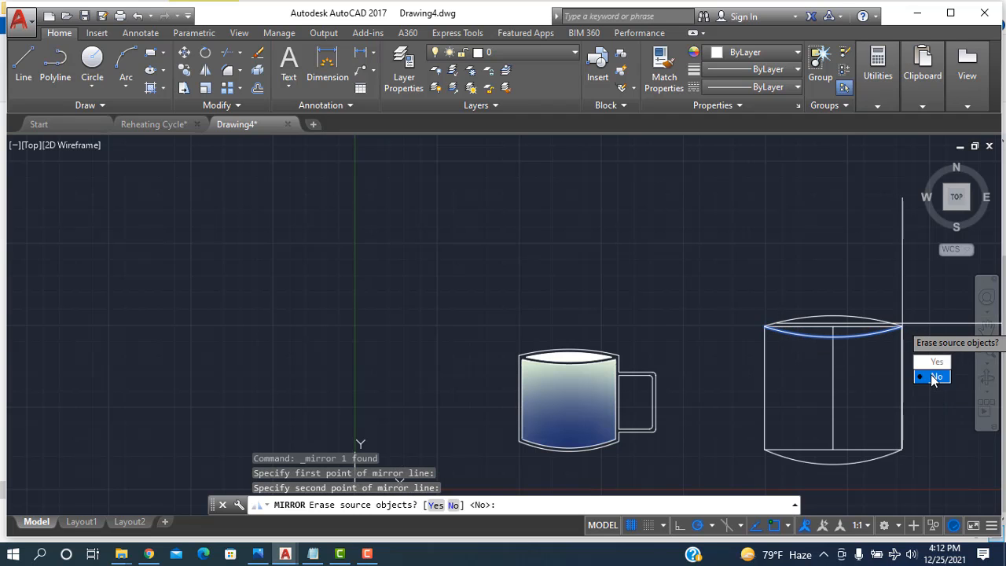
{"action": "left_click", "coordinate": [931, 378]}
- Delete both halves of the upper horizontal line, the vertical centre line and the horizontal base line from the body
{"action": "scroll", "coordinate": [865, 330], "scroll_direction": "down", "scroll_amount": 5}
{"action": "scroll", "coordinate": [877, 338], "scroll_direction": "up", "scroll_amount": 9}
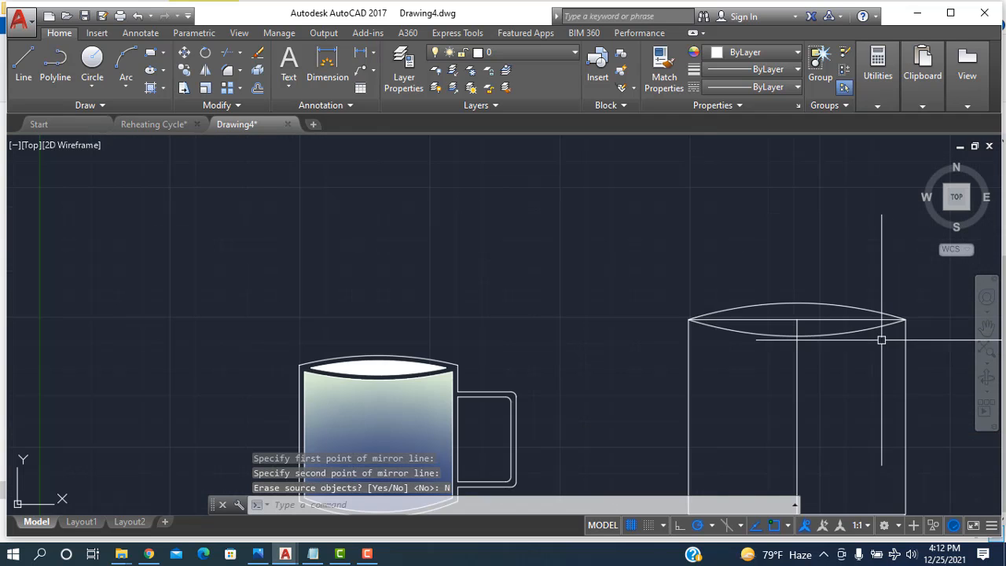
{"action": "scroll", "coordinate": [876, 336], "scroll_direction": "up", "scroll_amount": 4}
{"action": "scroll", "coordinate": [874, 338], "scroll_direction": "down", "scroll_amount": 4}
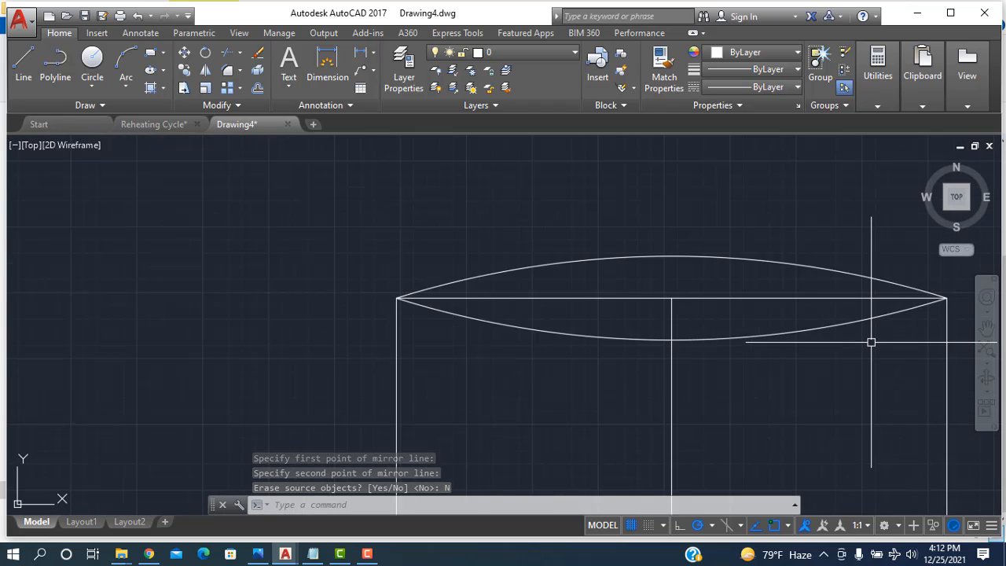
{"action": "left_click", "coordinate": [776, 313]}
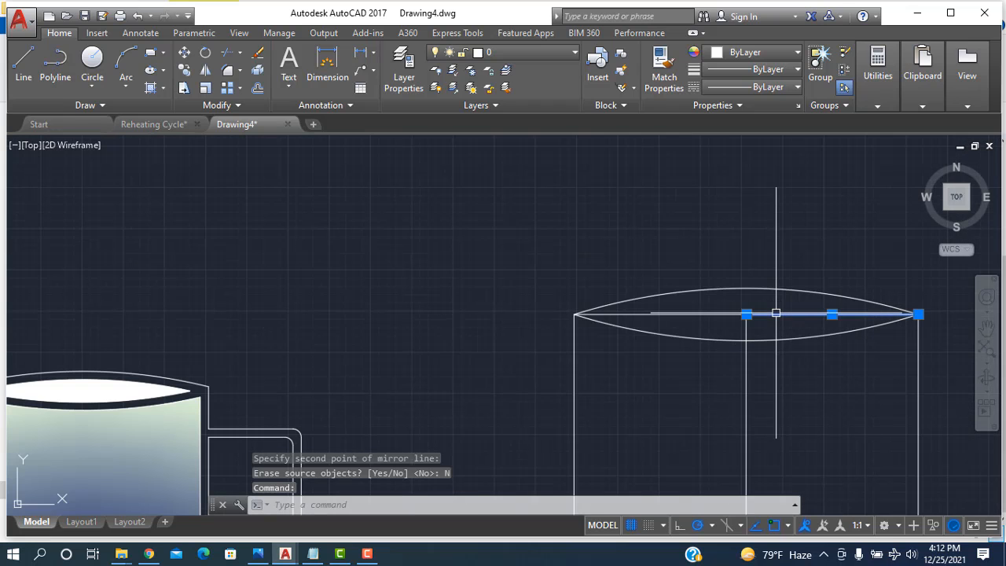
{"action": "left_click", "coordinate": [723, 314]}
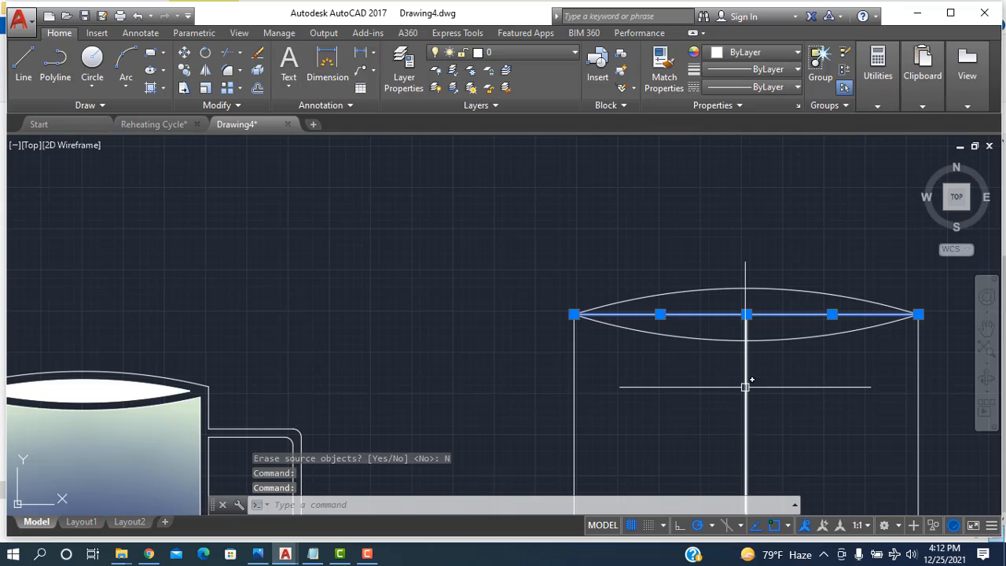
{"action": "left_click", "coordinate": [745, 386]}
{"action": "scroll", "coordinate": [746, 388], "scroll_direction": "down", "scroll_amount": 6}
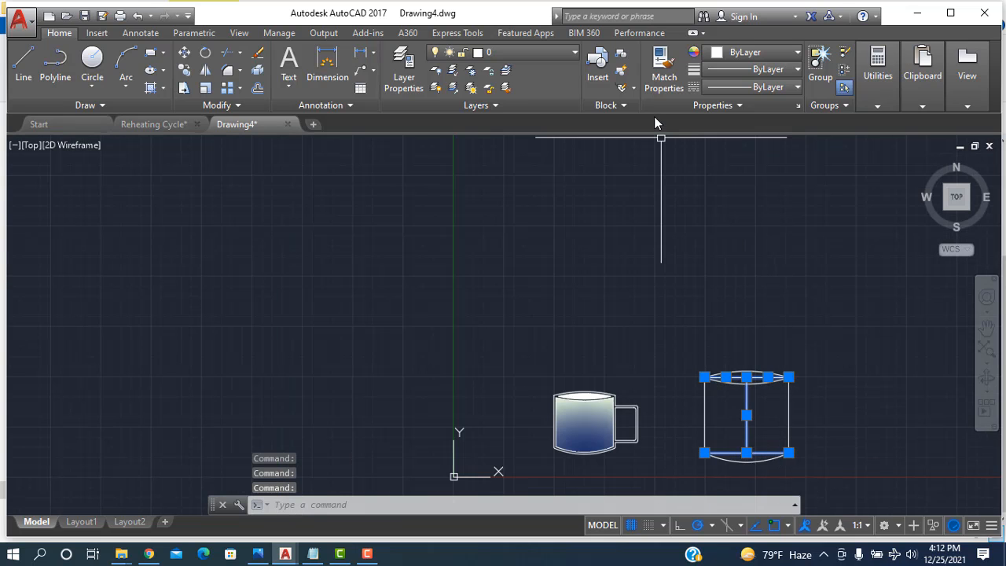
{"action": "key", "text": "Delete"}
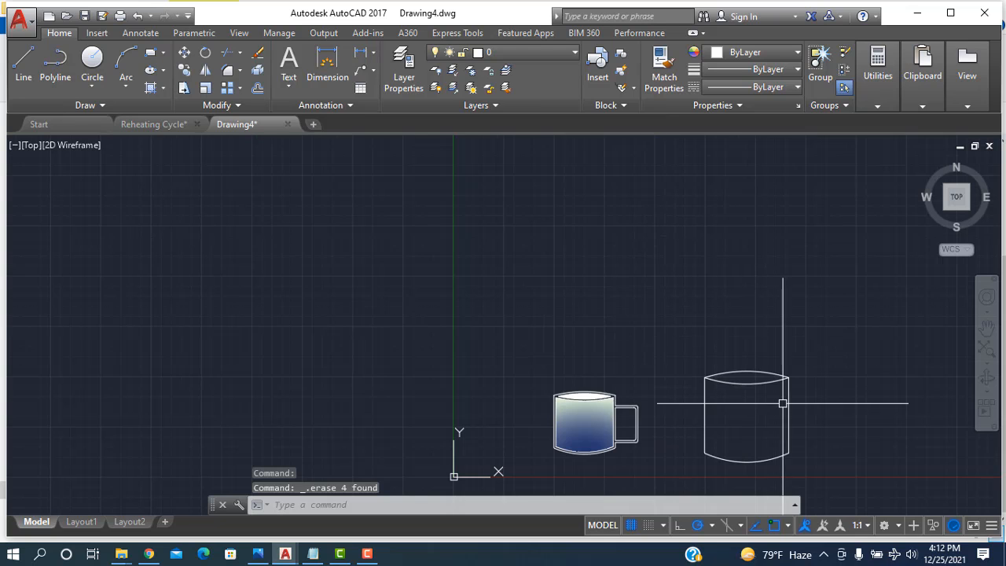
- Draw a three-sided rectangular handle outline extending about 8.4 units out from the body's right side and ending back on it
{"action": "scroll", "coordinate": [783, 404], "scroll_direction": "up", "scroll_amount": 5}
{"action": "scroll", "coordinate": [809, 373], "scroll_direction": "down", "scroll_amount": 8}
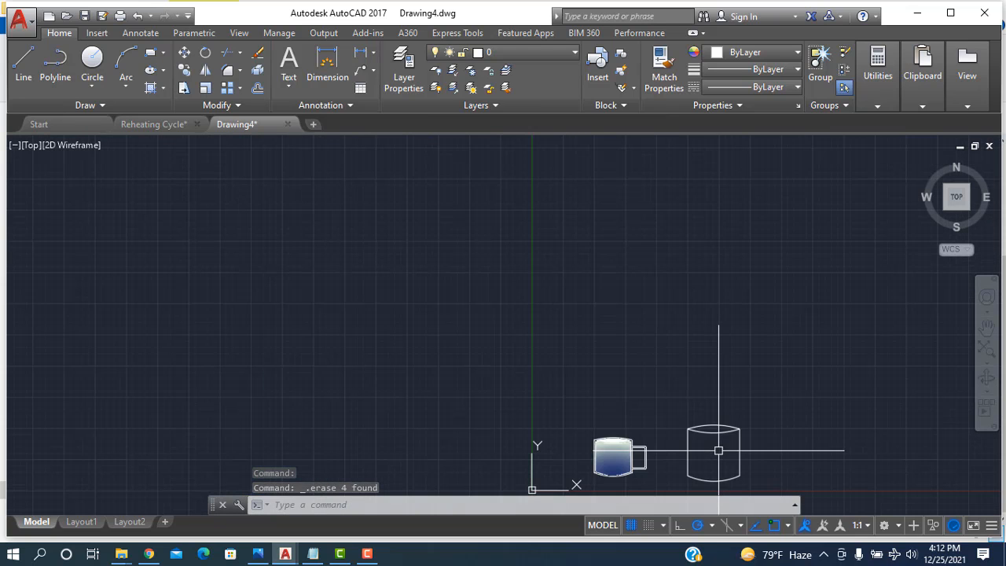
{"action": "left_click", "coordinate": [987, 328]}
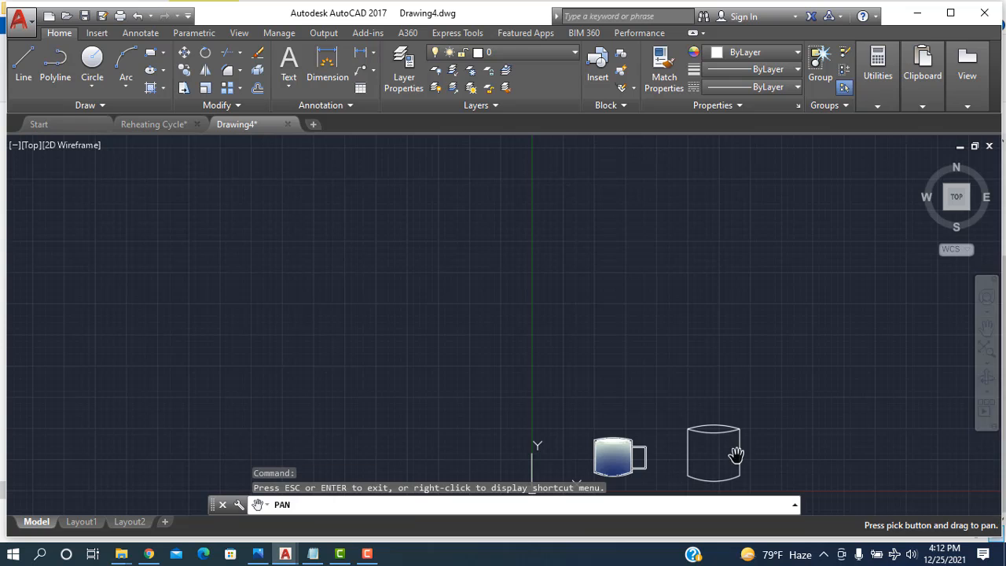
{"action": "left_click_drag", "start_coordinate": [736, 454], "coordinate": [732, 339]}
{"action": "scroll", "coordinate": [733, 339], "scroll_direction": "up", "scroll_amount": 6}
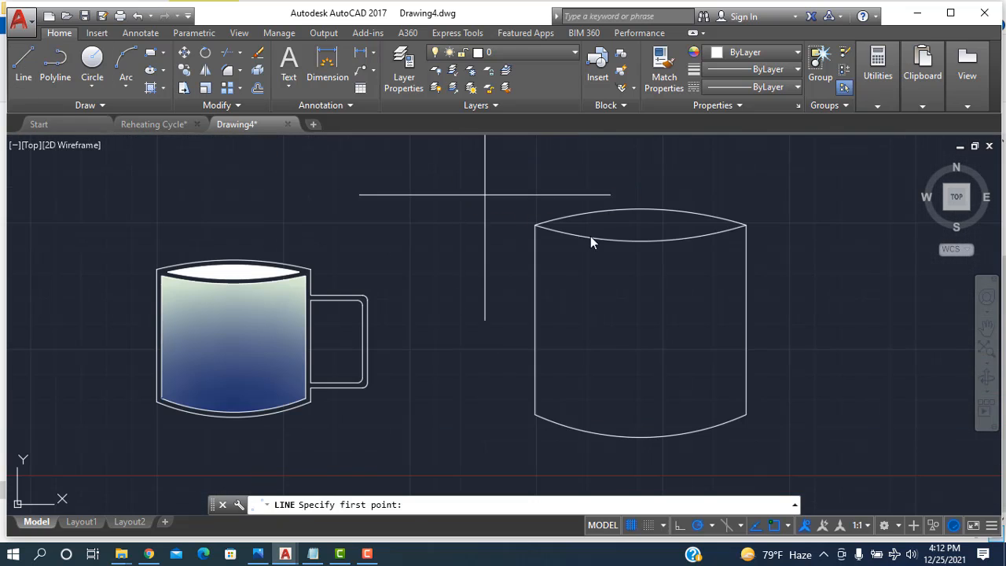
{"action": "left_click", "coordinate": [746, 271]}
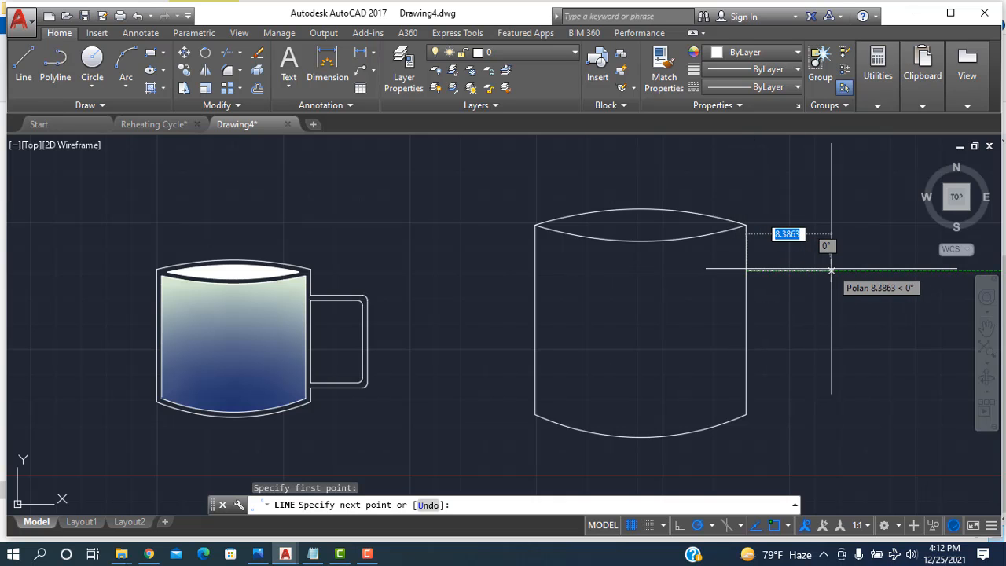
{"action": "left_click", "coordinate": [831, 271]}
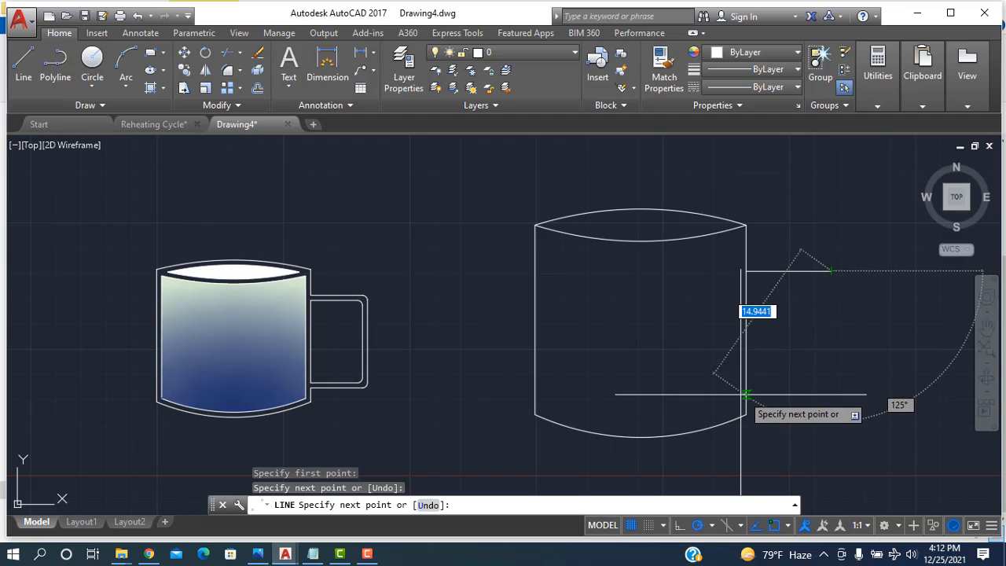
{"action": "left_click", "coordinate": [831, 393]}
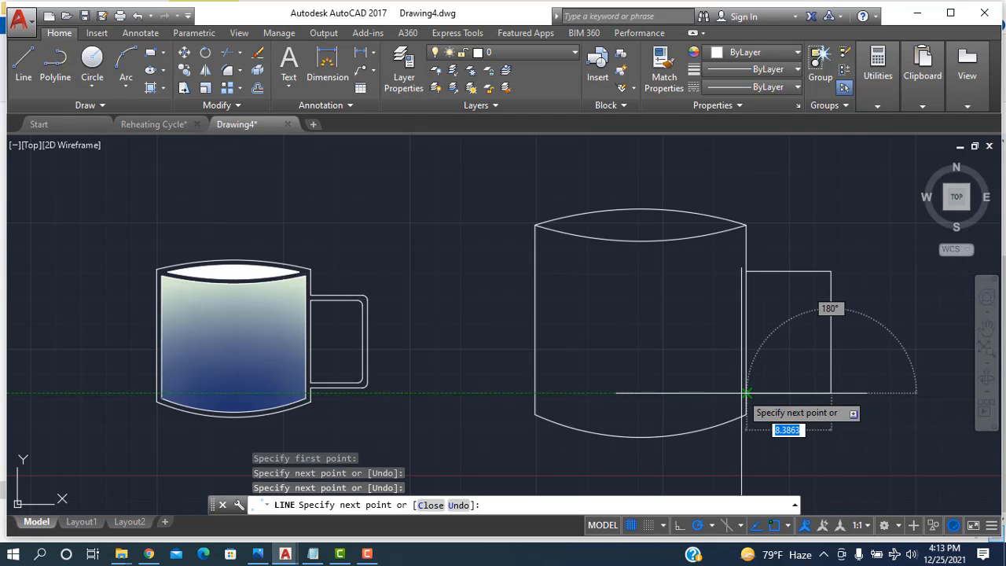
{"action": "left_click", "coordinate": [753, 393]}
{"action": "right_click", "coordinate": [649, 343]}
{"action": "left_click", "coordinate": [683, 352]}
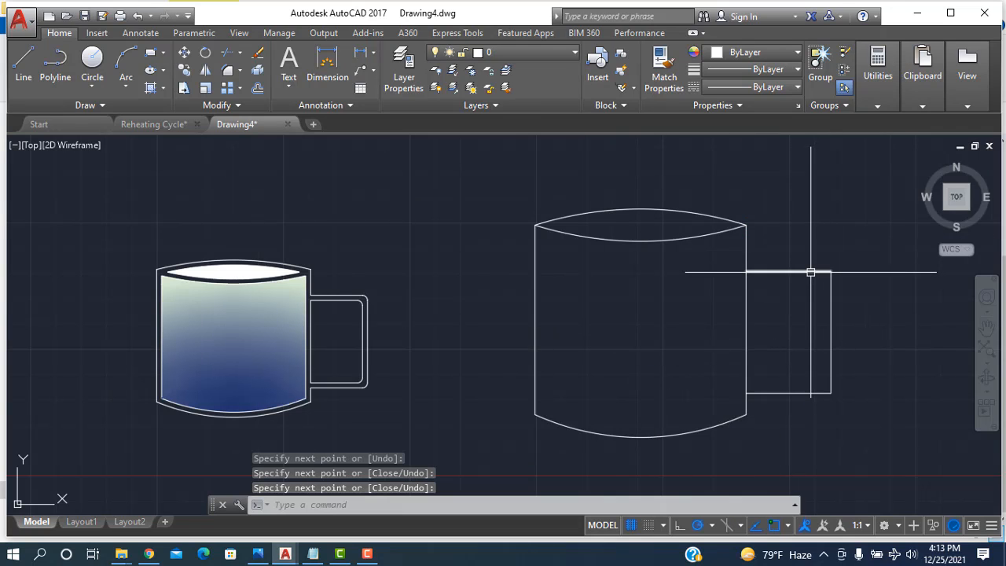
- Fillet the handle's upper outer corner with a radius of 0.5
{"action": "left_click", "coordinate": [226, 71]}
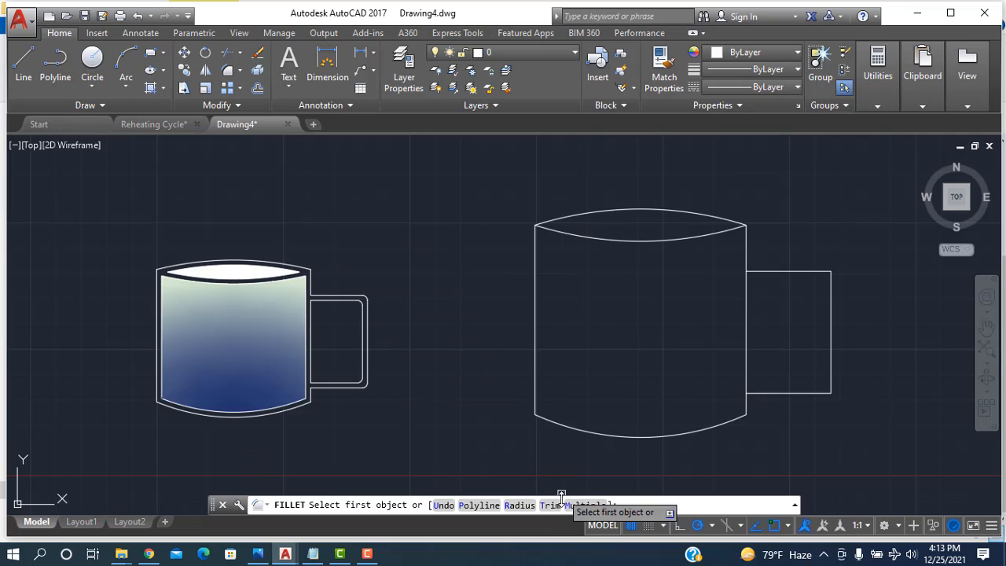
{"action": "left_click", "coordinate": [519, 506]}
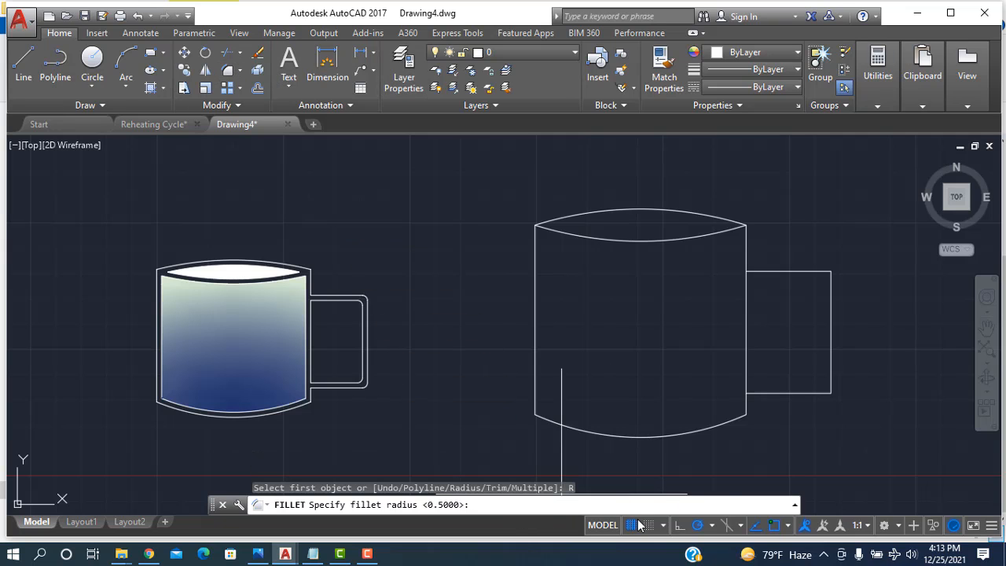
{"action": "type", "text": "0."}
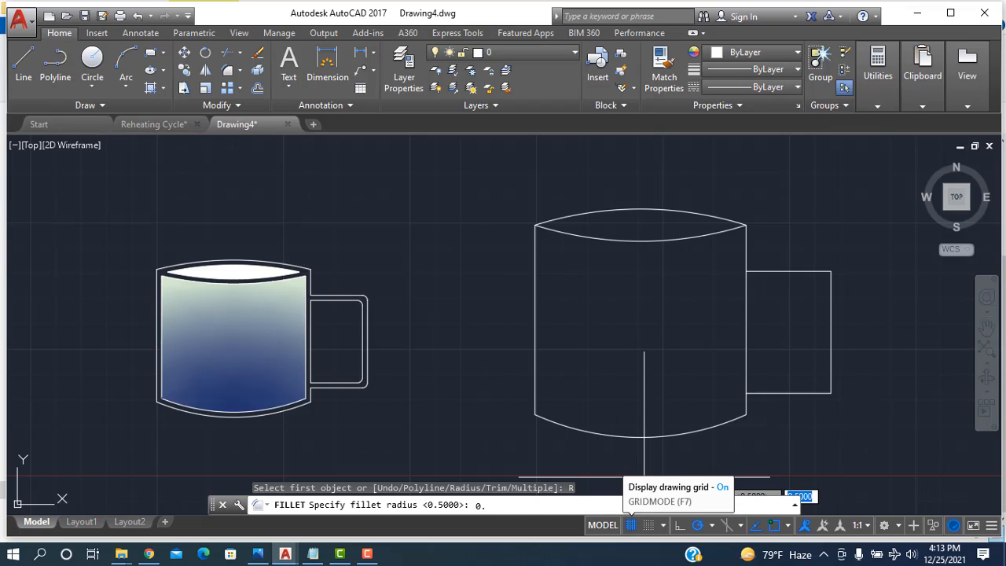
{"action": "type", "text": "5"}
{"action": "key", "text": "Return"}
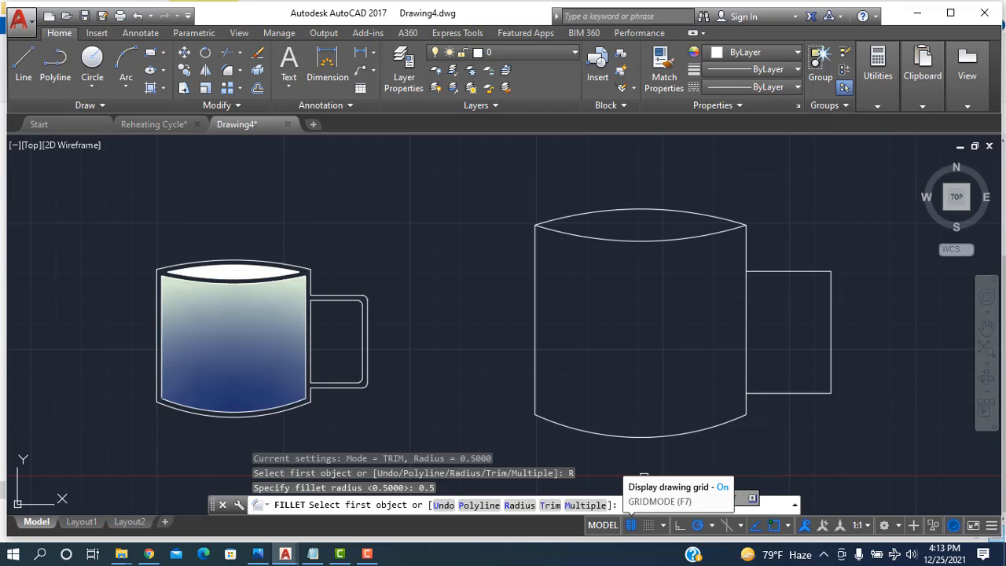
{"action": "left_click", "coordinate": [819, 273]}
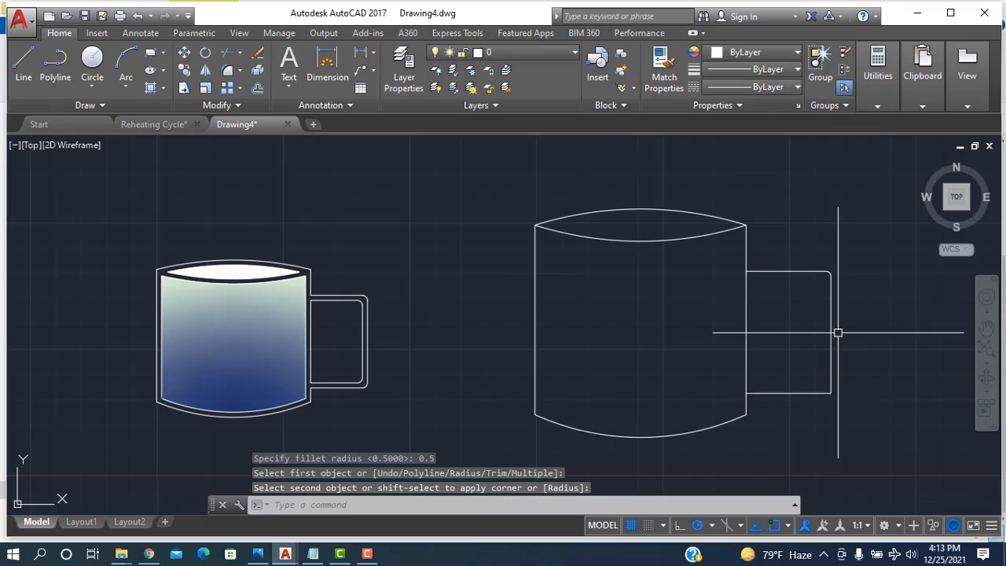
- Fillet the handle's lower outer corner with a radius of 0.5
{"action": "left_click", "coordinate": [226, 72]}
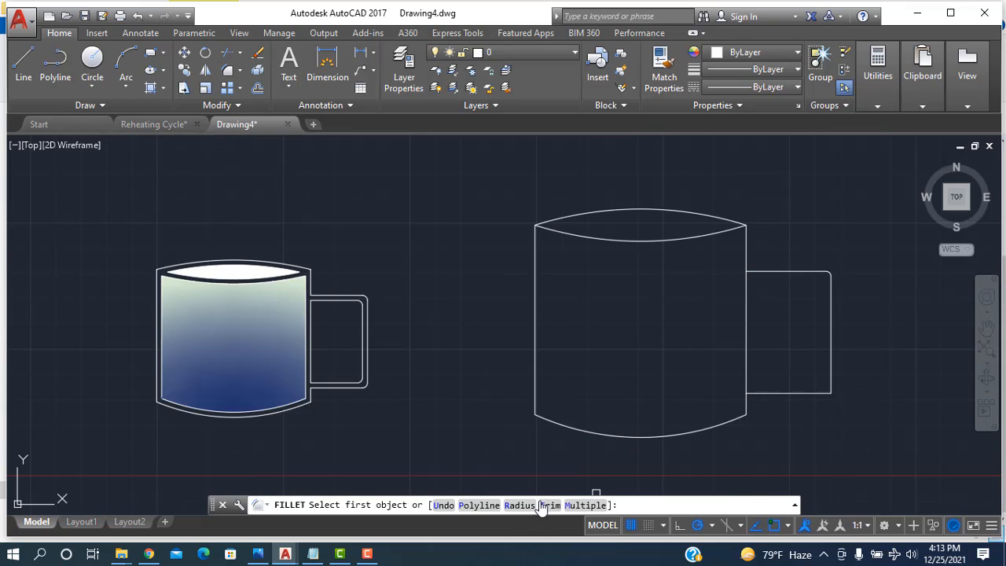
{"action": "type", "text": "R"}
{"action": "key", "text": "Return"}
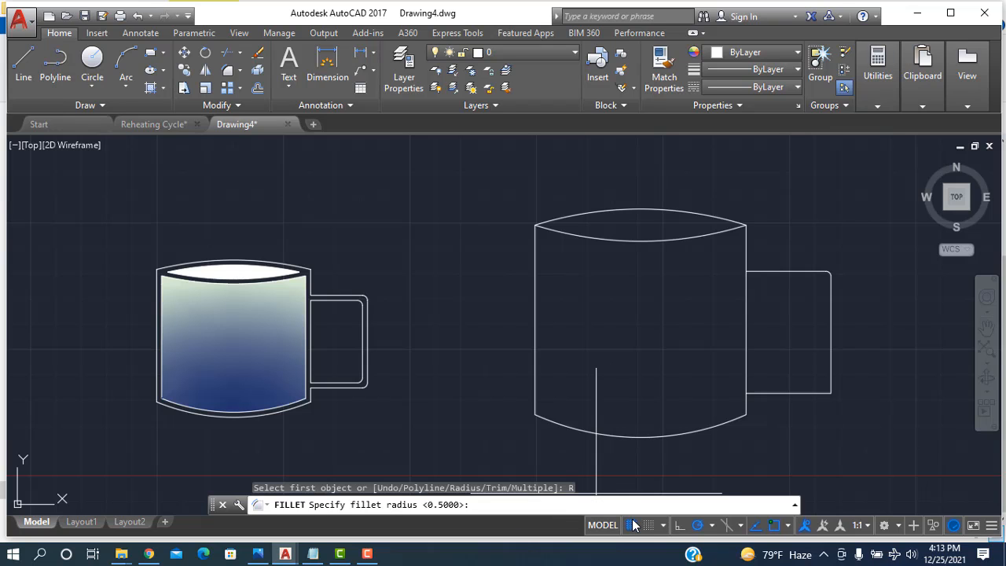
{"action": "type", "text": "0.5"}
{"action": "key", "text": "Return"}
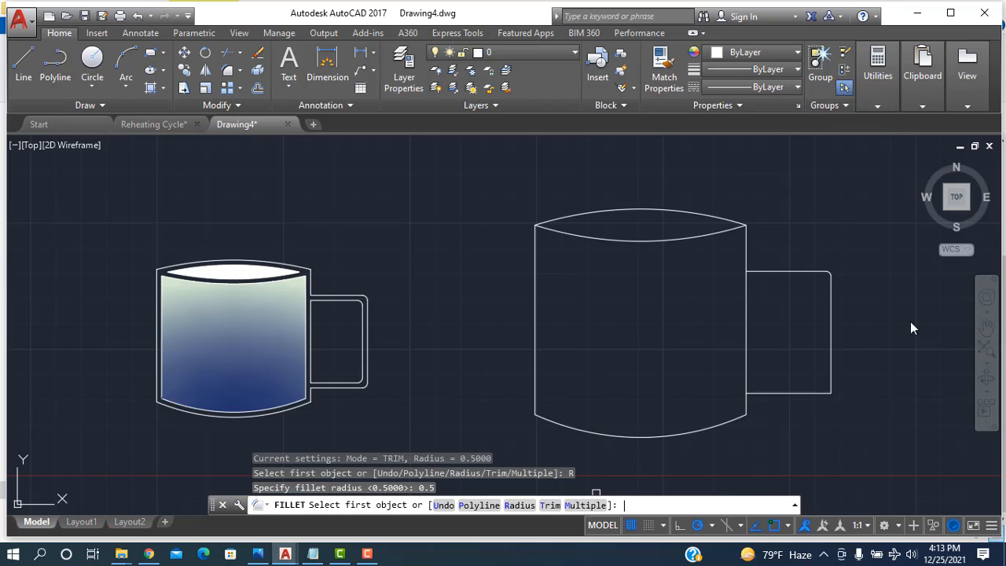
{"action": "left_click", "coordinate": [809, 390]}
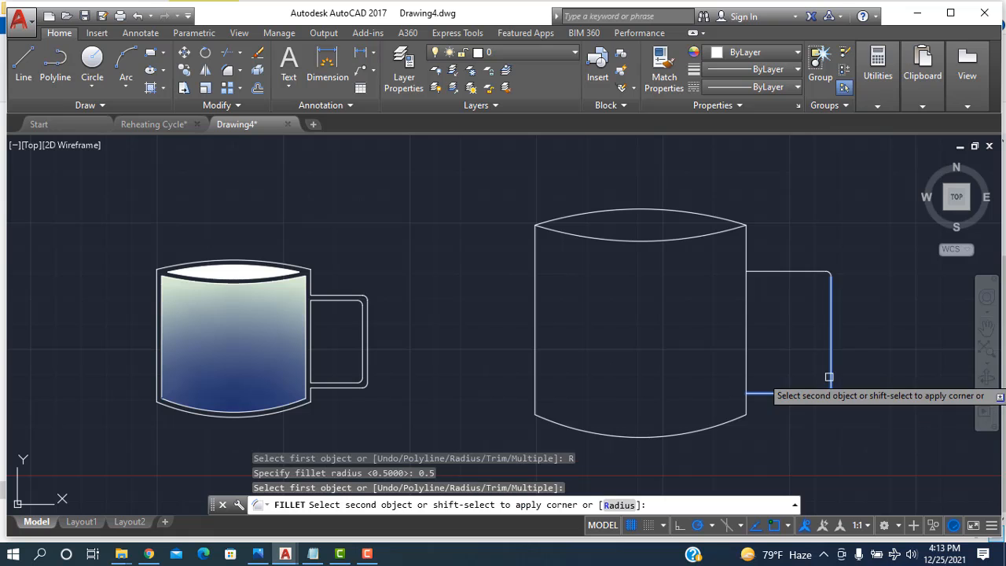
{"action": "left_click", "coordinate": [830, 377]}
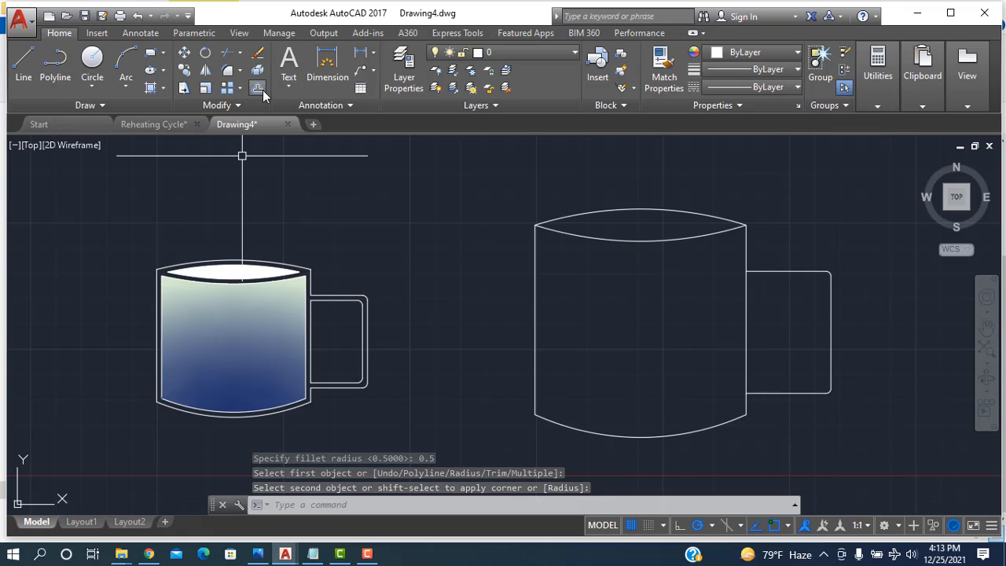
- Offset the body's right side inward and both rim arcs toward the inside of the rim by 0.5
{"action": "left_click", "coordinate": [258, 88]}
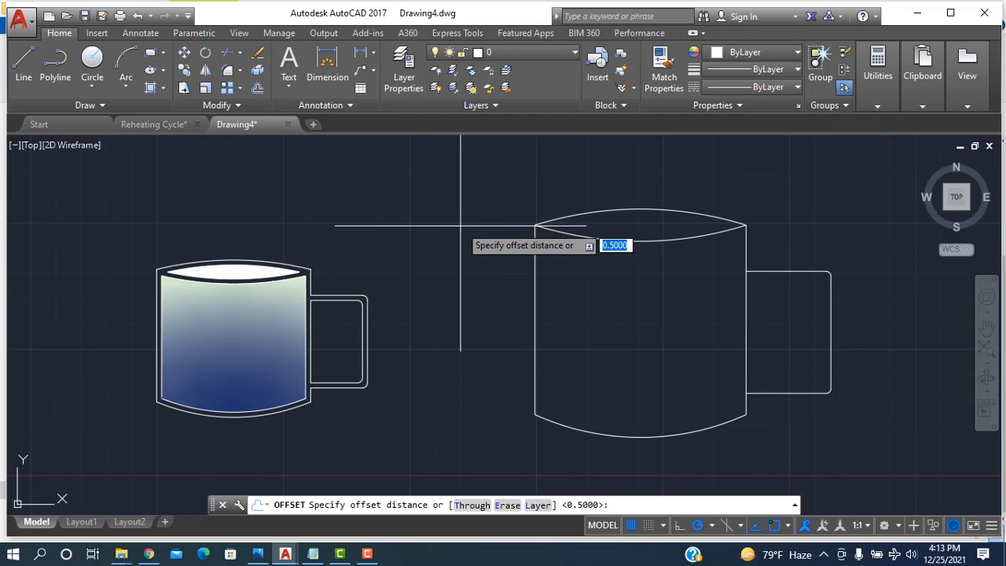
{"action": "type", "text": "0.5"}
{"action": "key", "text": "Return"}
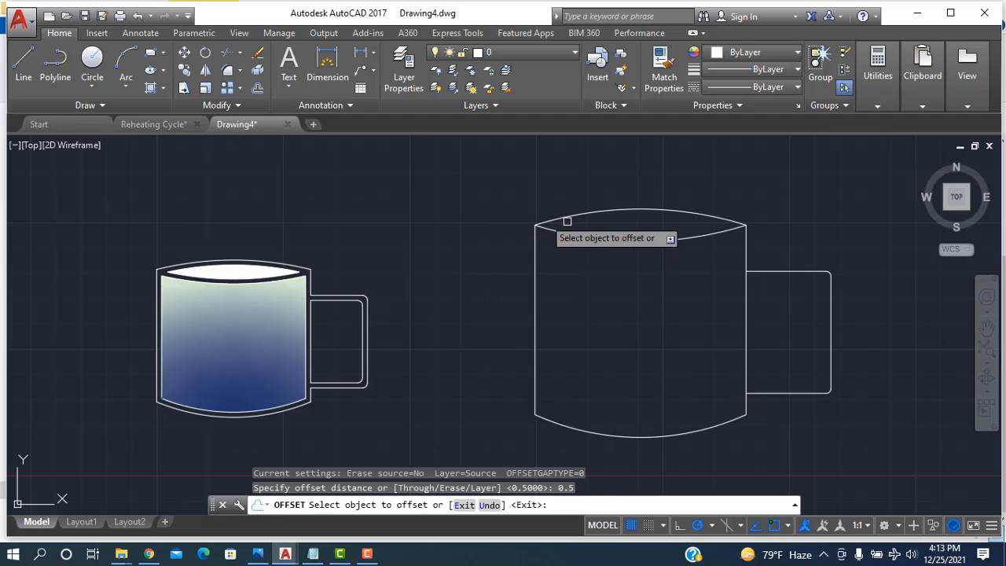
{"action": "left_click", "coordinate": [749, 351]}
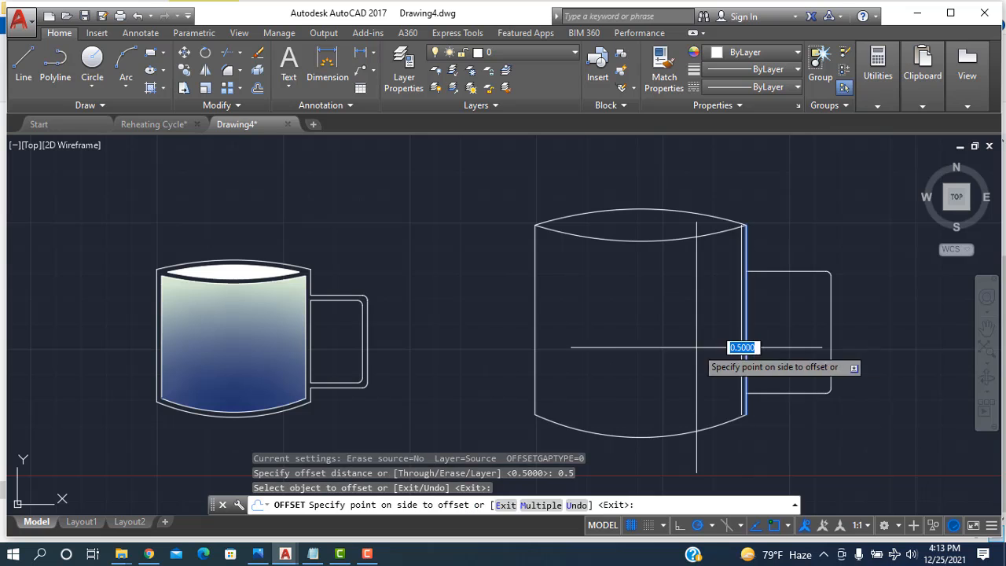
{"action": "left_click", "coordinate": [739, 338]}
{"action": "left_click", "coordinate": [683, 240]}
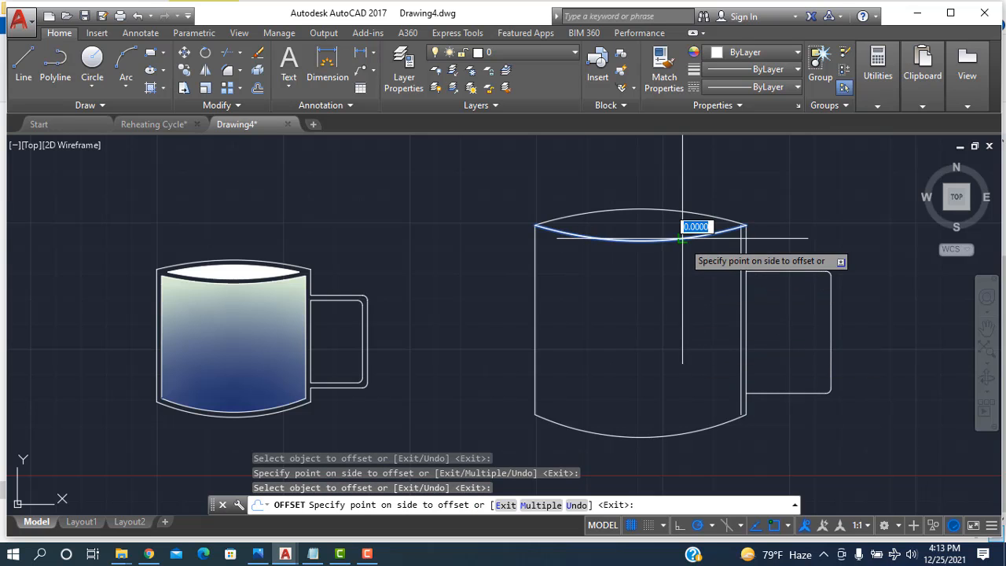
{"action": "left_click", "coordinate": [673, 216]}
{"action": "left_click", "coordinate": [664, 211]}
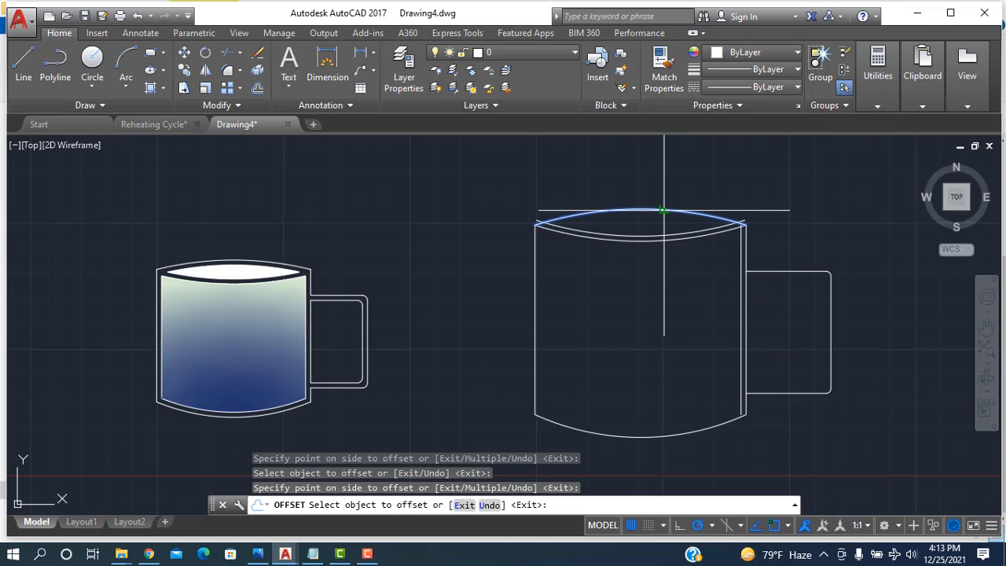
{"action": "left_click", "coordinate": [676, 236]}
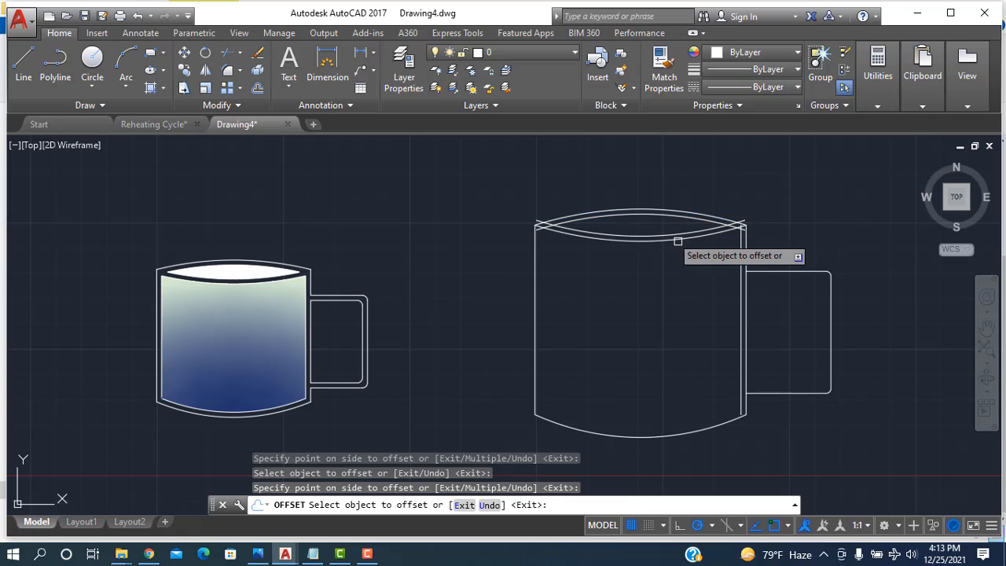
- Offset the body's left side and bottom arc inward by the same 0.5 distance
{"action": "left_click", "coordinate": [535, 342]}
{"action": "left_click", "coordinate": [566, 369]}
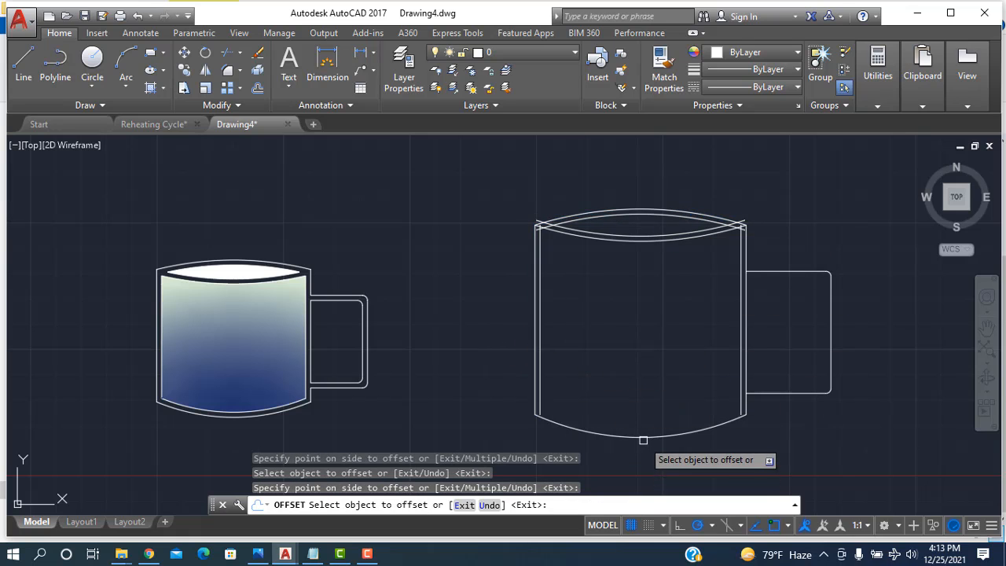
{"action": "left_click", "coordinate": [643, 437]}
{"action": "left_click", "coordinate": [719, 387]}
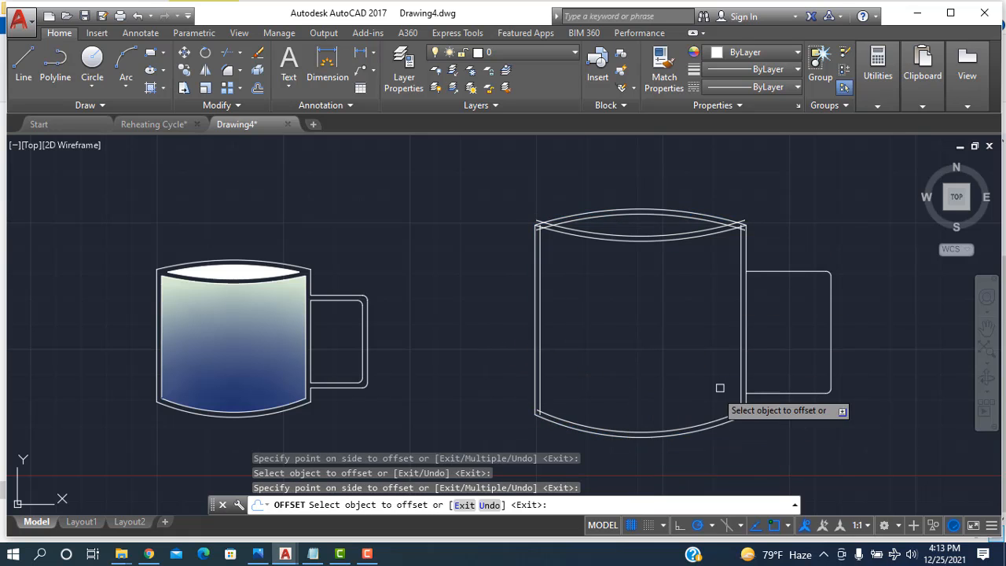
- Offset the handle's lower, outer and upper lines toward the inside of the handle by 0.5
{"action": "left_click", "coordinate": [786, 395]}
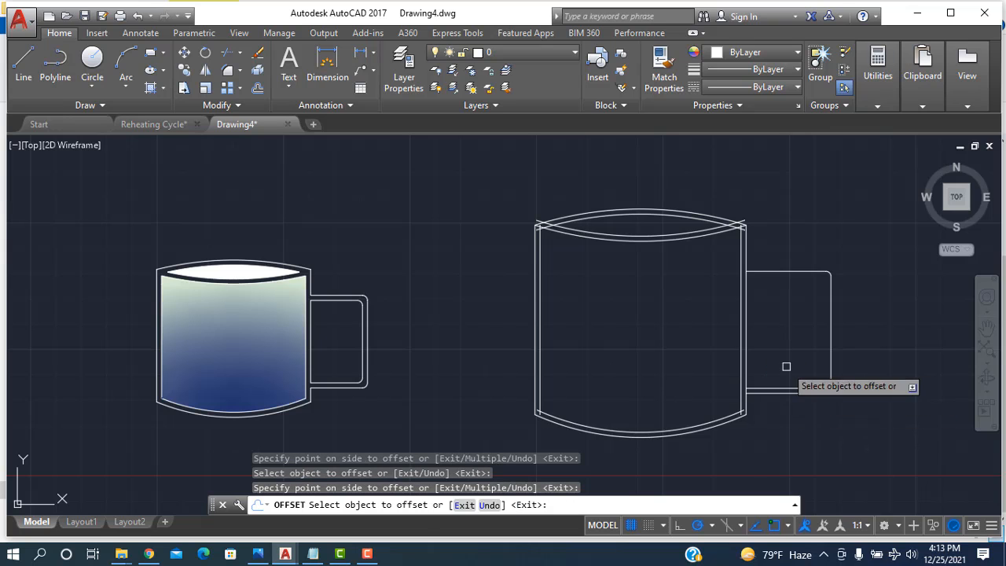
{"action": "left_click", "coordinate": [829, 363]}
{"action": "left_click", "coordinate": [801, 361]}
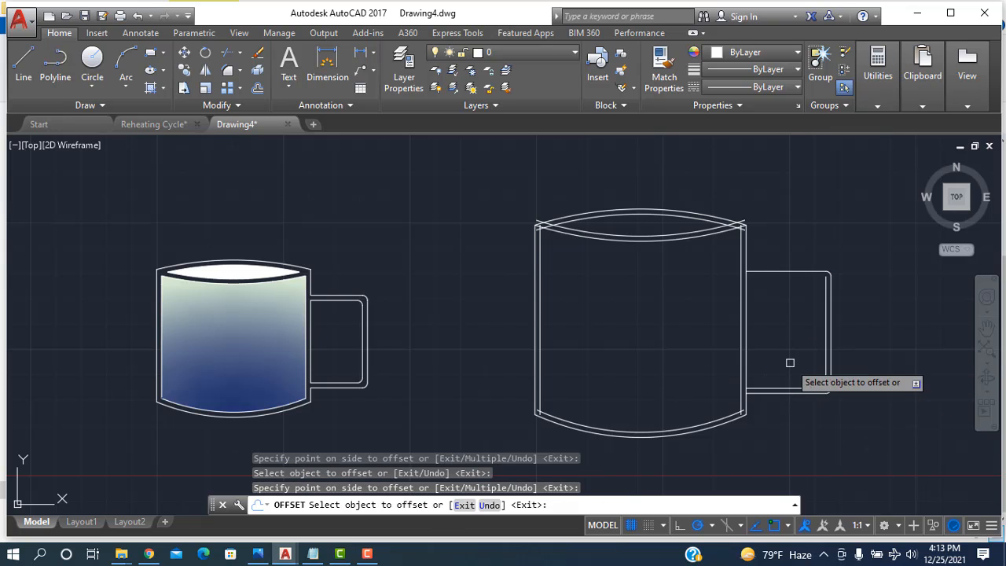
{"action": "left_click", "coordinate": [806, 272]}
{"action": "left_click", "coordinate": [805, 291]}
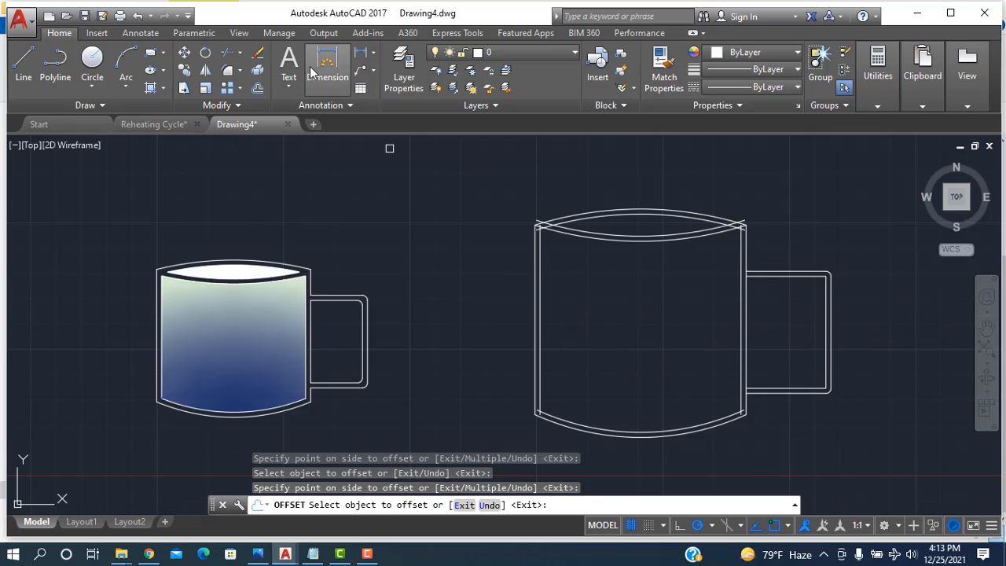
- Fillet the lower outer corner of the handle's inner outline with a radius of 0.5
{"action": "left_click", "coordinate": [226, 75]}
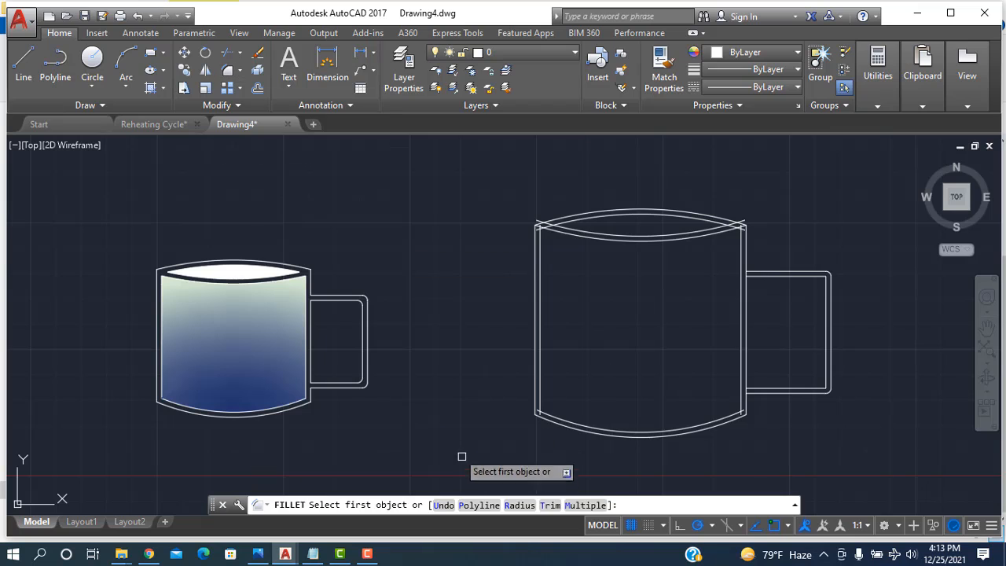
{"action": "left_click", "coordinate": [518, 506]}
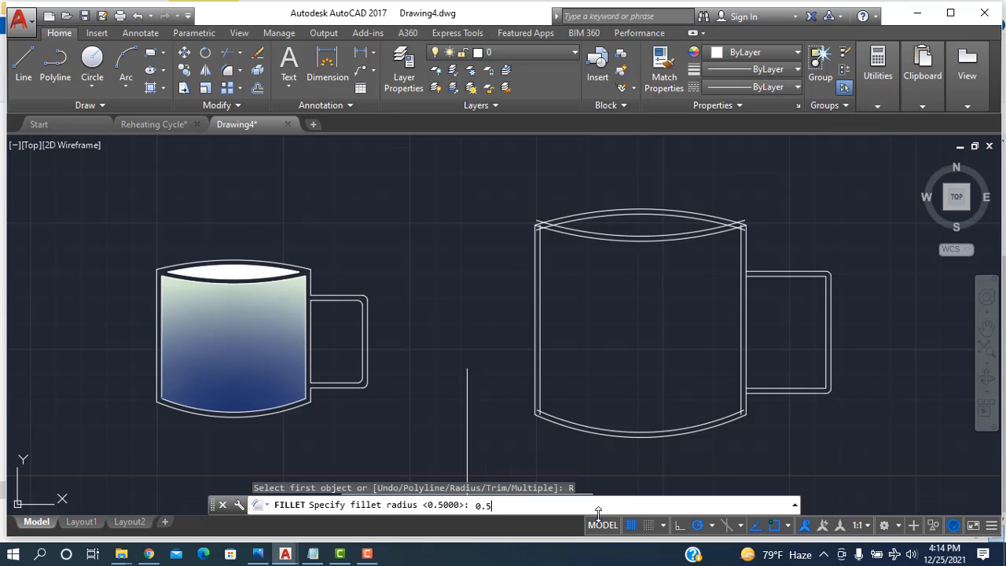
{"action": "key", "text": "Return"}
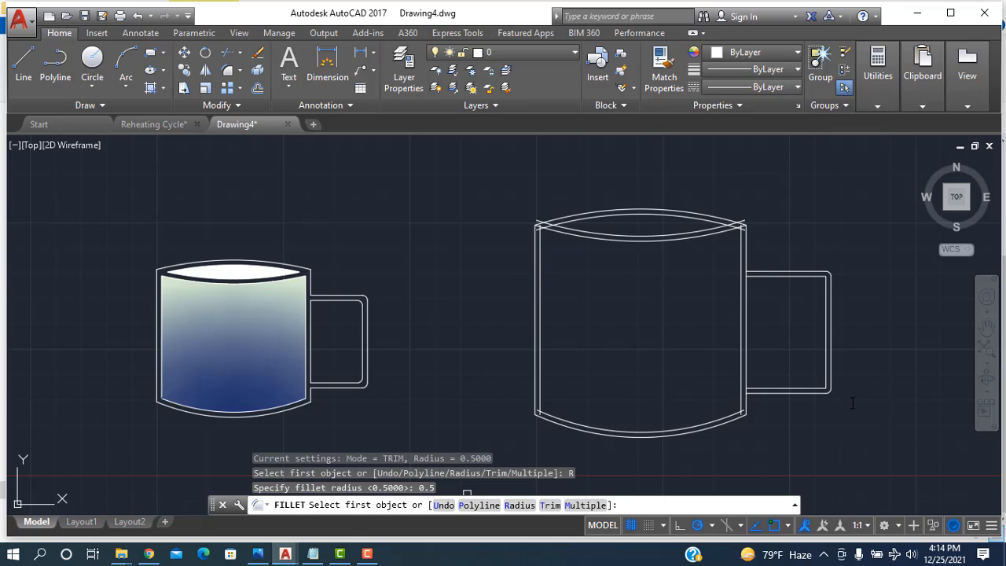
{"action": "scroll", "coordinate": [849, 375], "scroll_direction": "up", "scroll_amount": 5}
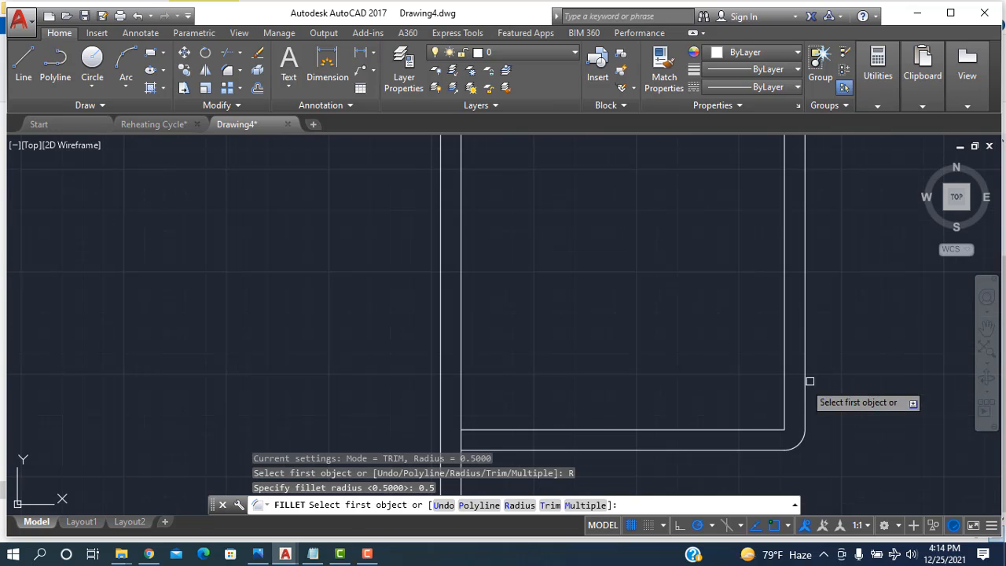
{"action": "left_click", "coordinate": [766, 431]}
{"action": "scroll", "coordinate": [705, 353], "scroll_direction": "down", "scroll_amount": 5}
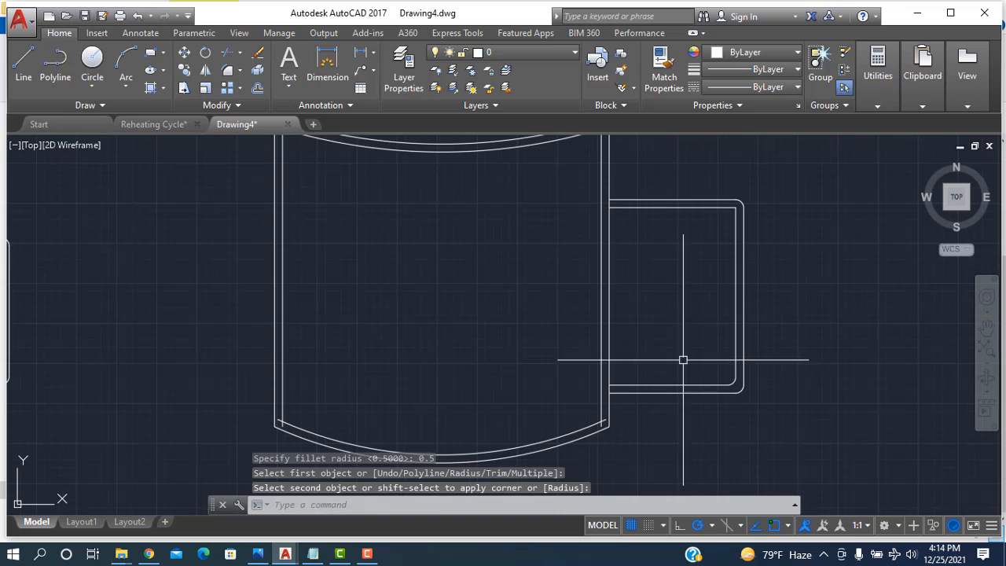
- Fillet the upper outer corner of the handle's inner outline with a radius of 0.5
{"action": "key", "text": "Return"}
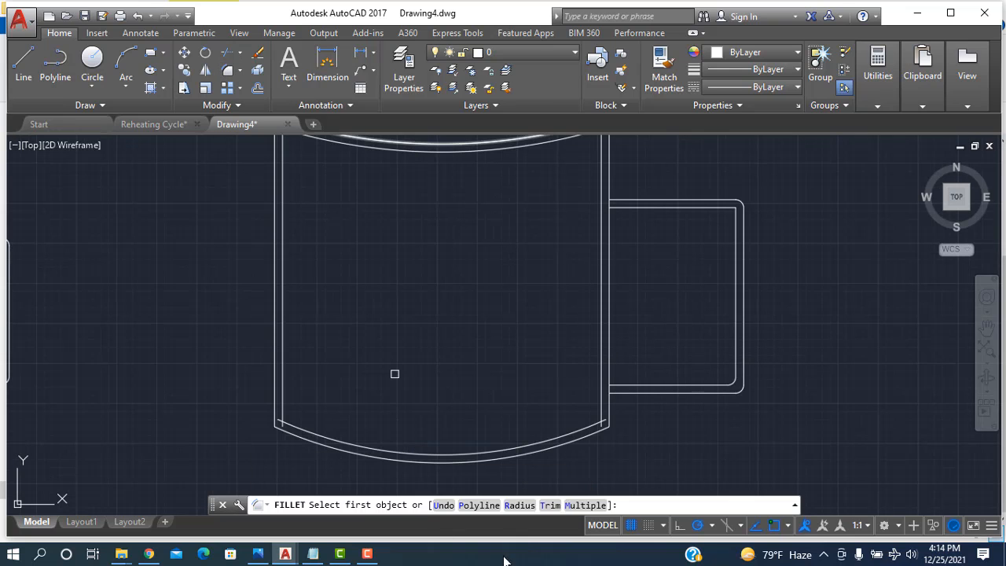
{"action": "left_click", "coordinate": [511, 509]}
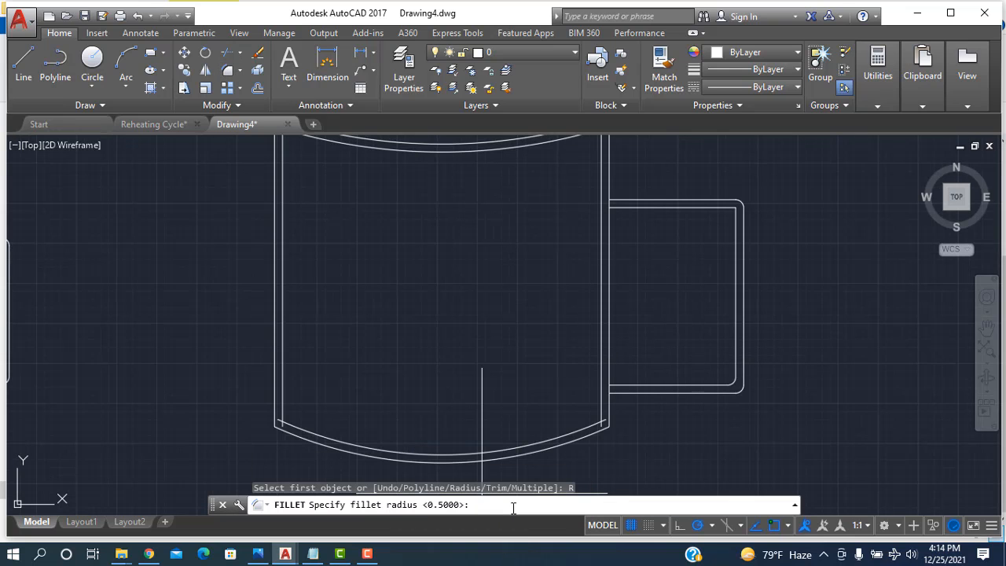
{"action": "type", "text": "0.5"}
{"action": "key", "text": "Return"}
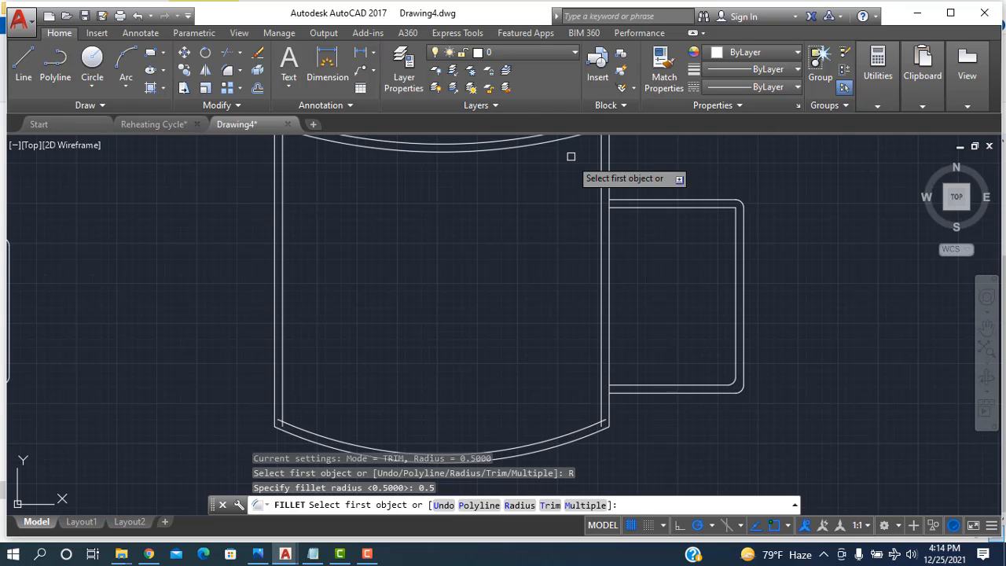
{"action": "left_click", "coordinate": [713, 211]}
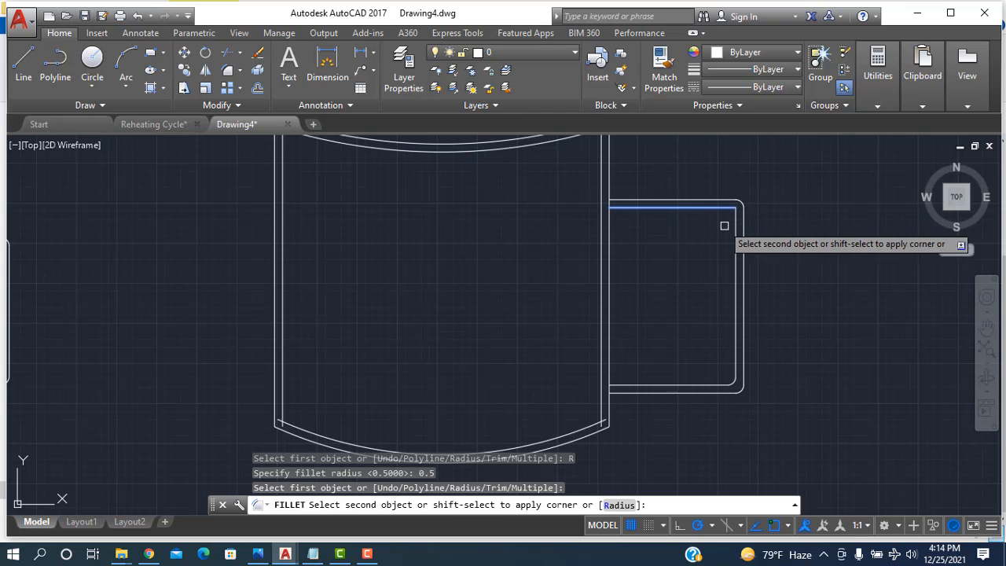
{"action": "left_click", "coordinate": [736, 248]}
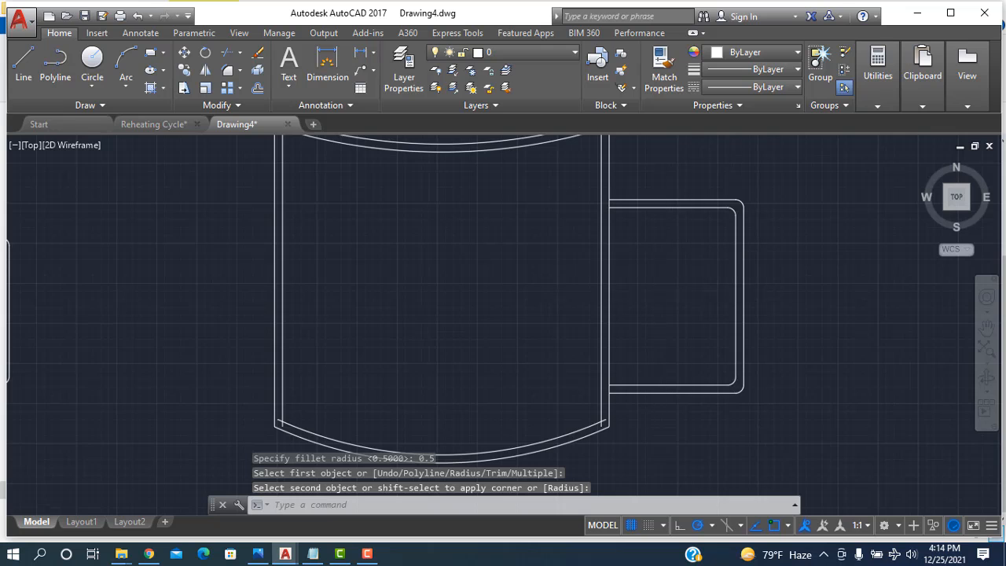
- Trim the overlapping arc and line ends at the rim's left corner, using all objects as cutting edges
{"action": "scroll", "coordinate": [683, 298], "scroll_direction": "down", "scroll_amount": 2}
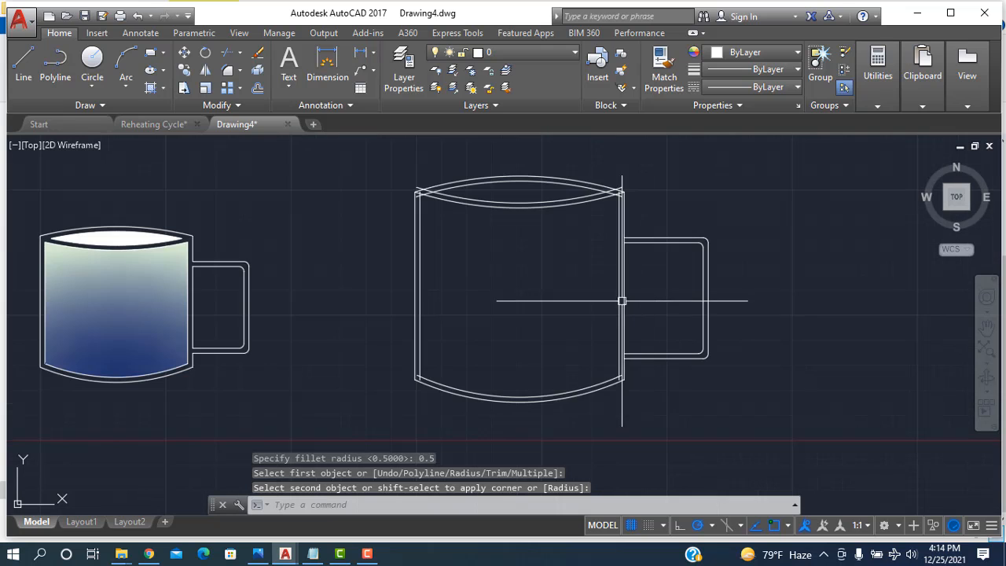
{"action": "left_click", "coordinate": [228, 52]}
{"action": "key", "text": "Return"}
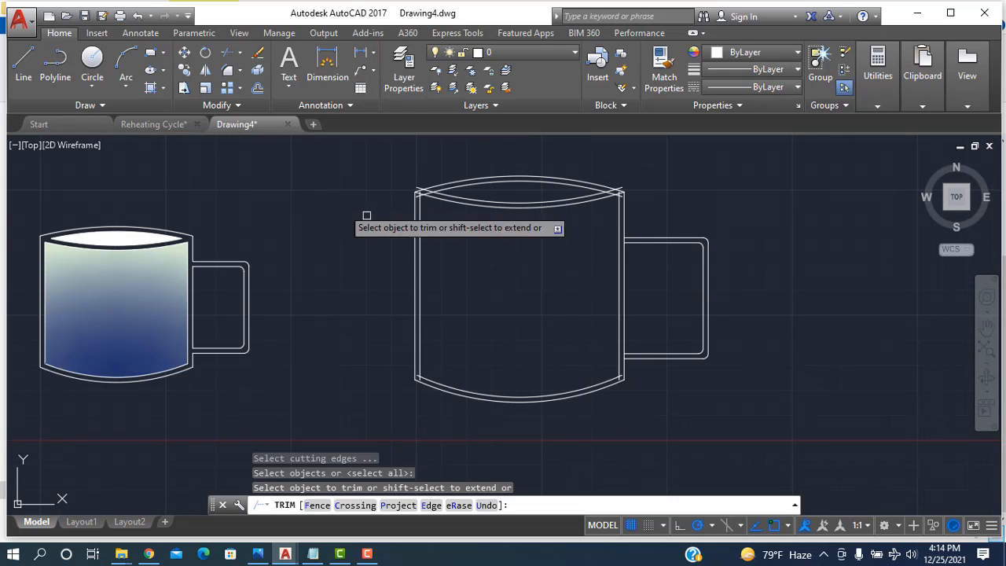
{"action": "scroll", "coordinate": [412, 194], "scroll_direction": "up", "scroll_amount": 5}
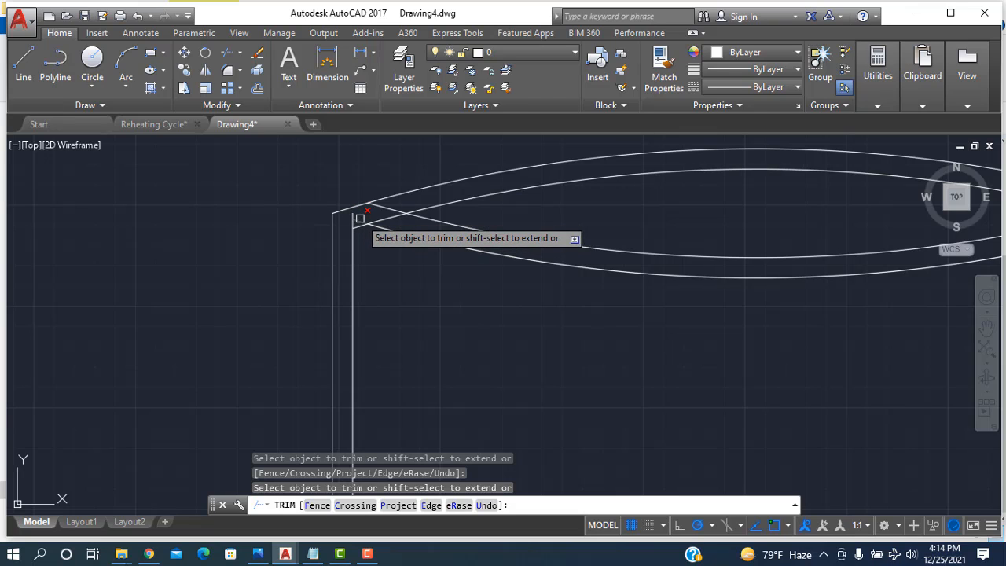
{"action": "left_click", "coordinate": [385, 209]}
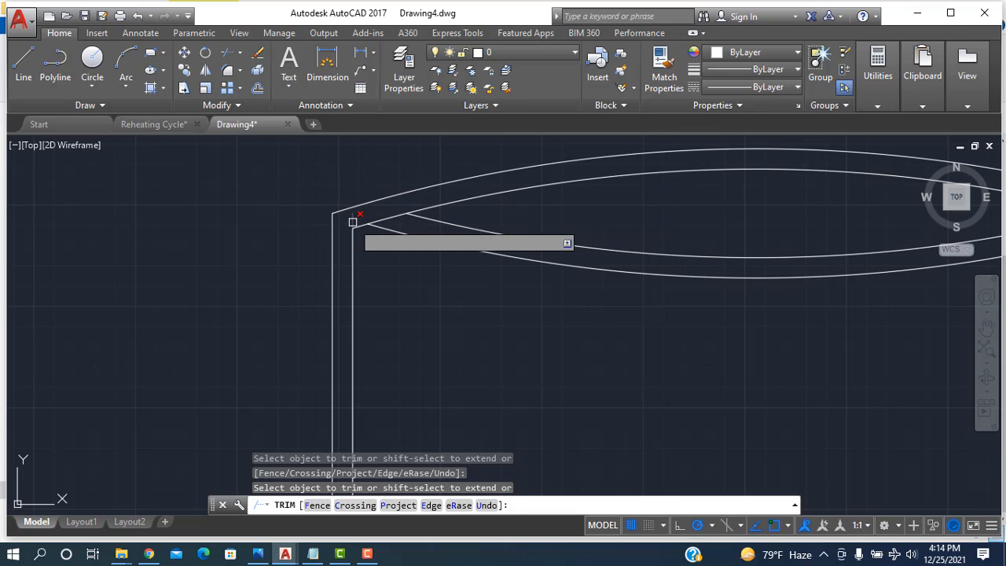
{"action": "left_click", "coordinate": [353, 221]}
{"action": "left_click", "coordinate": [356, 218]}
{"action": "left_click", "coordinate": [346, 224]}
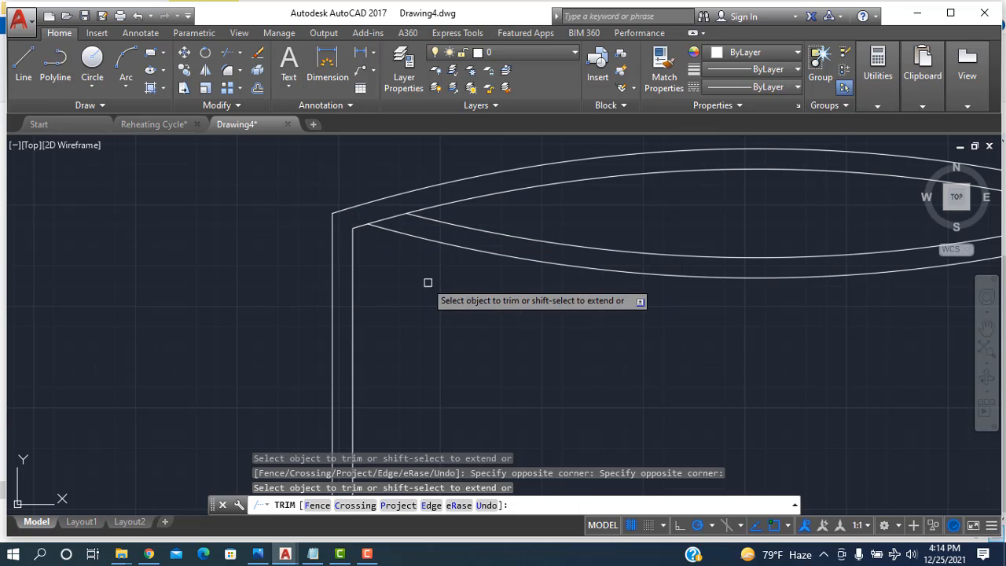
{"action": "left_click", "coordinate": [393, 221]}
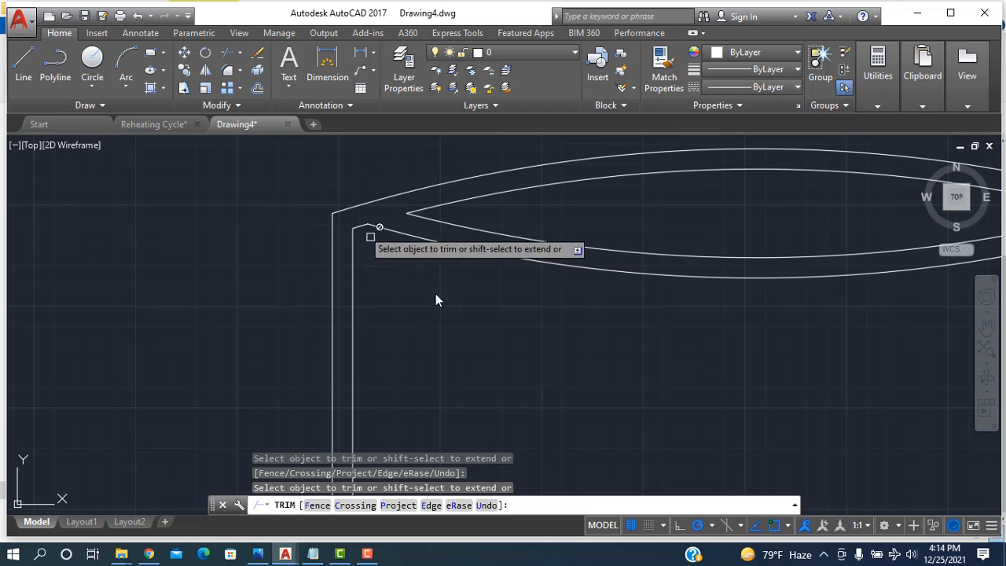
- Trim the overlapping arc and line ends at the rim's right corner
{"action": "scroll", "coordinate": [464, 320], "scroll_direction": "down", "scroll_amount": 5}
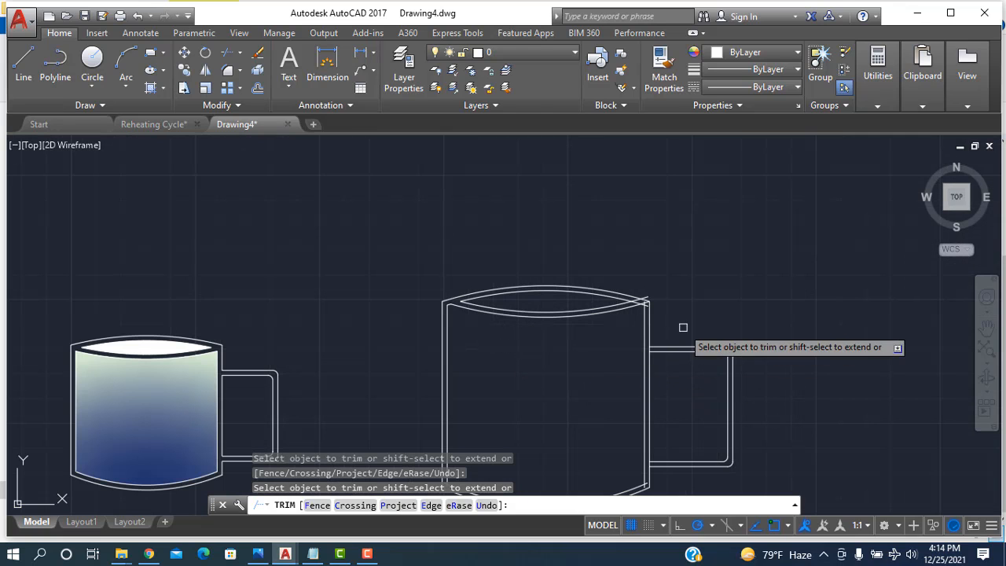
{"action": "scroll", "coordinate": [644, 297], "scroll_direction": "up", "scroll_amount": 6}
{"action": "scroll", "coordinate": [642, 295], "scroll_direction": "up", "scroll_amount": 2}
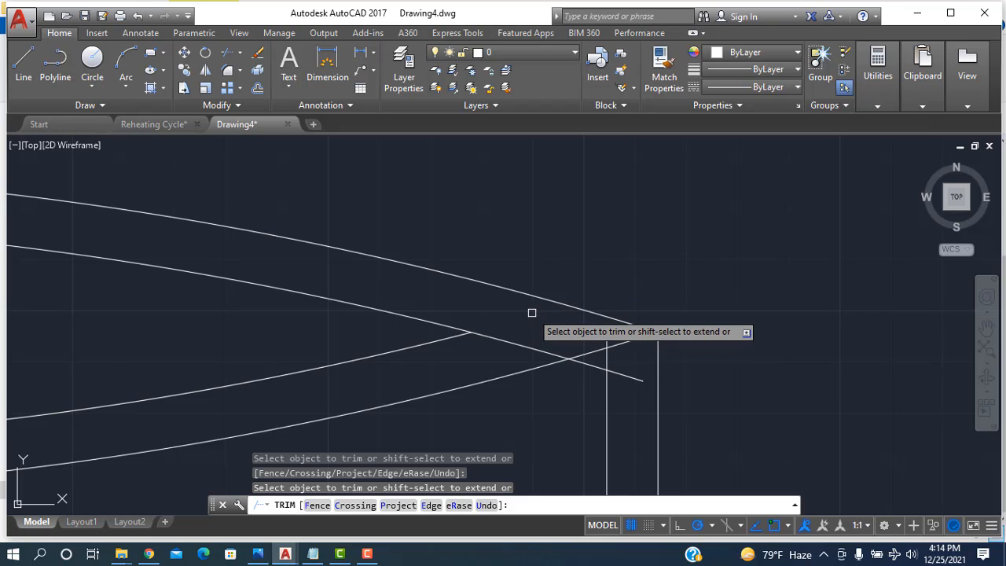
{"action": "left_click", "coordinate": [605, 338]}
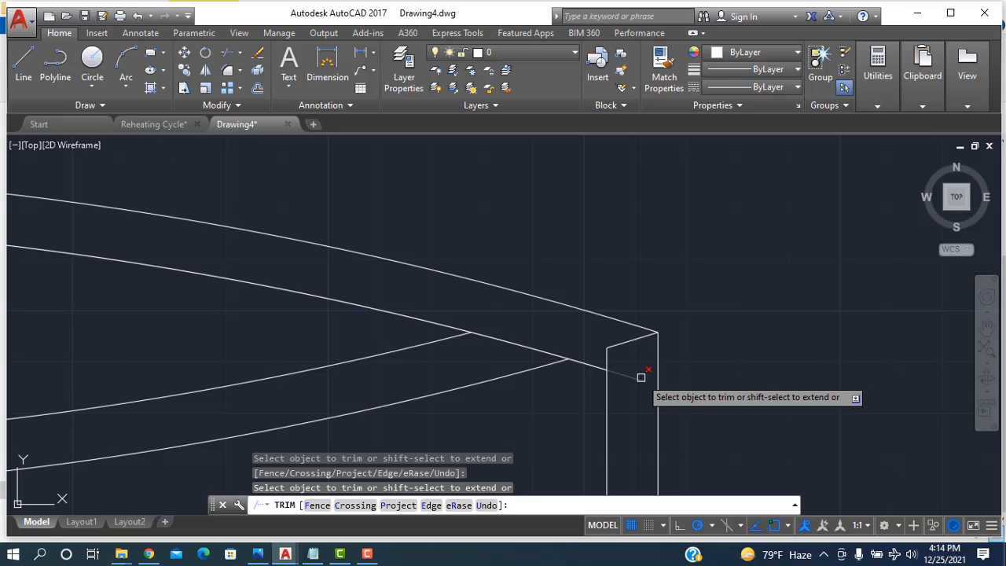
- Trim the leftover inner arc segment between the inner rim's right tip and the lower rim arc
{"action": "scroll", "coordinate": [633, 401], "scroll_direction": "down", "scroll_amount": 6}
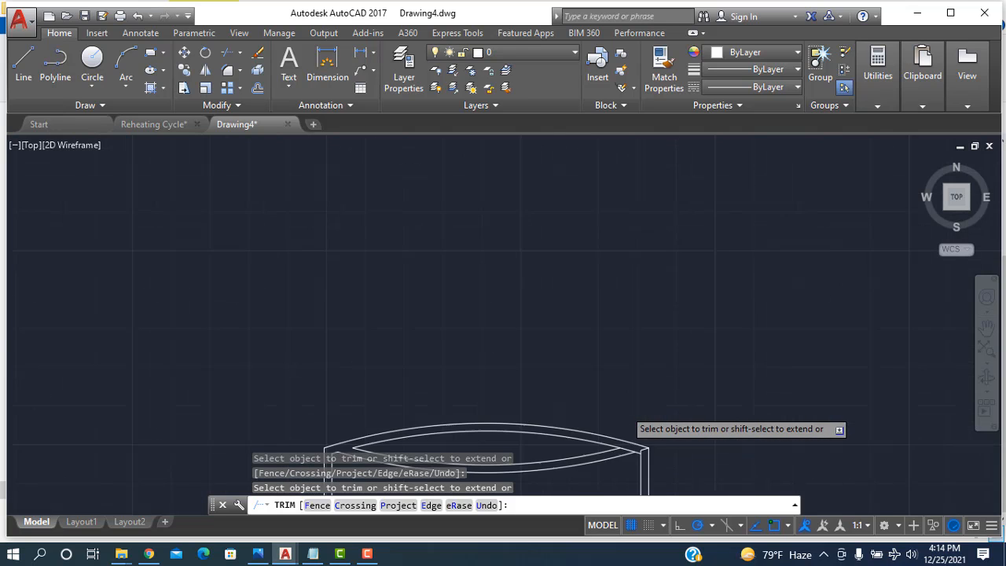
{"action": "scroll", "coordinate": [621, 440], "scroll_direction": "down", "scroll_amount": 3}
{"action": "scroll", "coordinate": [595, 471], "scroll_direction": "down", "scroll_amount": 2}
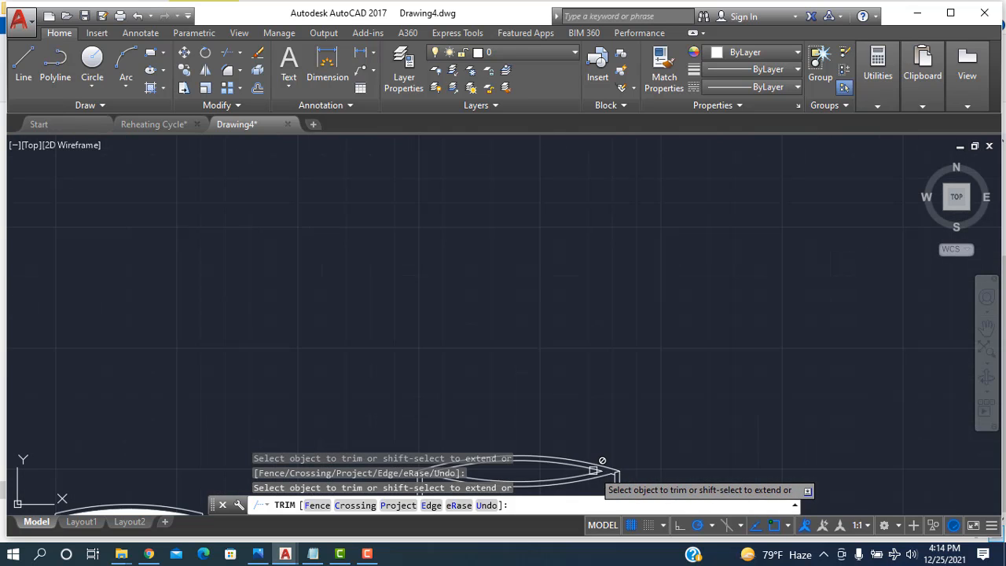
{"action": "scroll", "coordinate": [595, 471], "scroll_direction": "down", "scroll_amount": 2}
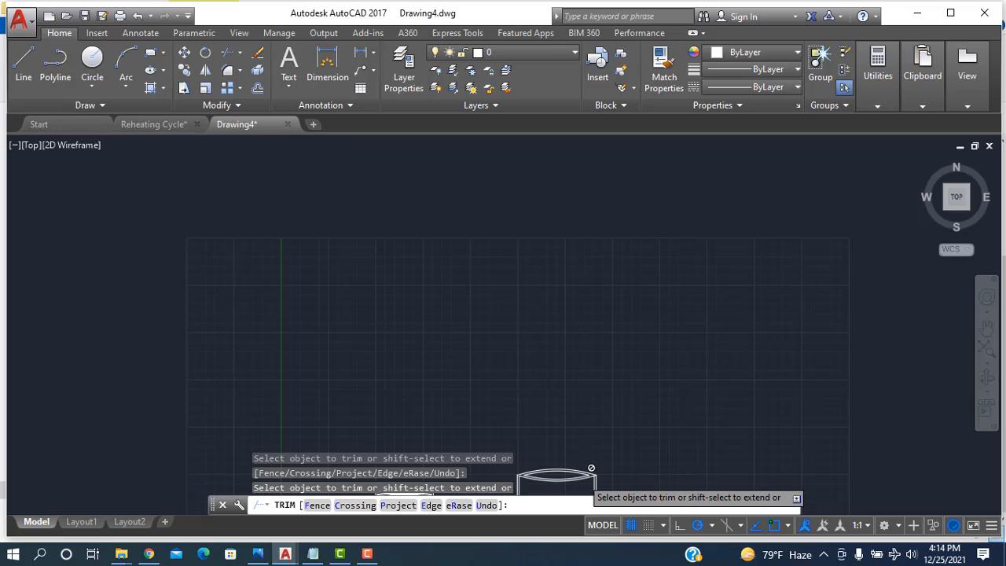
{"action": "left_click", "coordinate": [986, 327]}
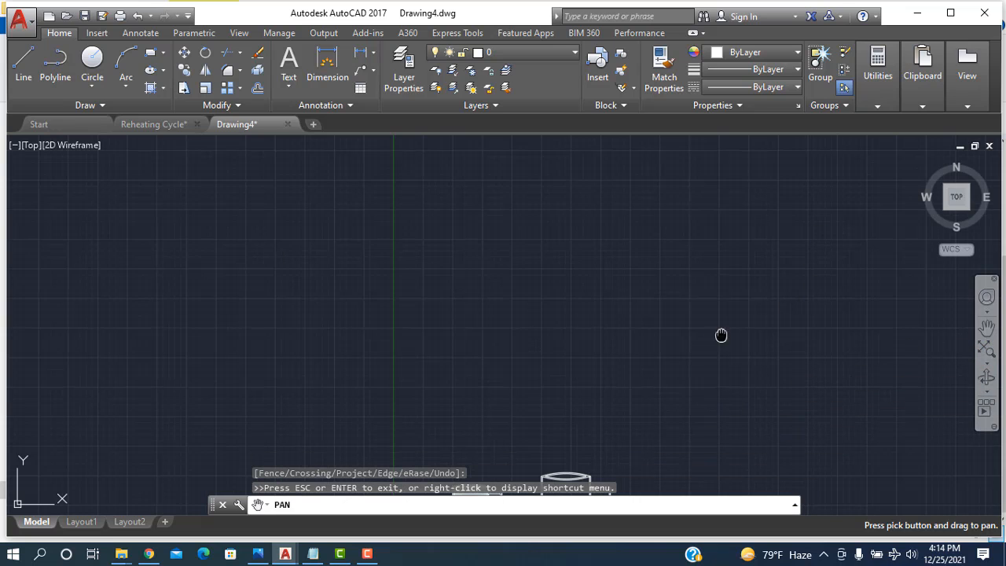
{"action": "left_click_drag", "start_coordinate": [628, 460], "coordinate": [629, 463]}
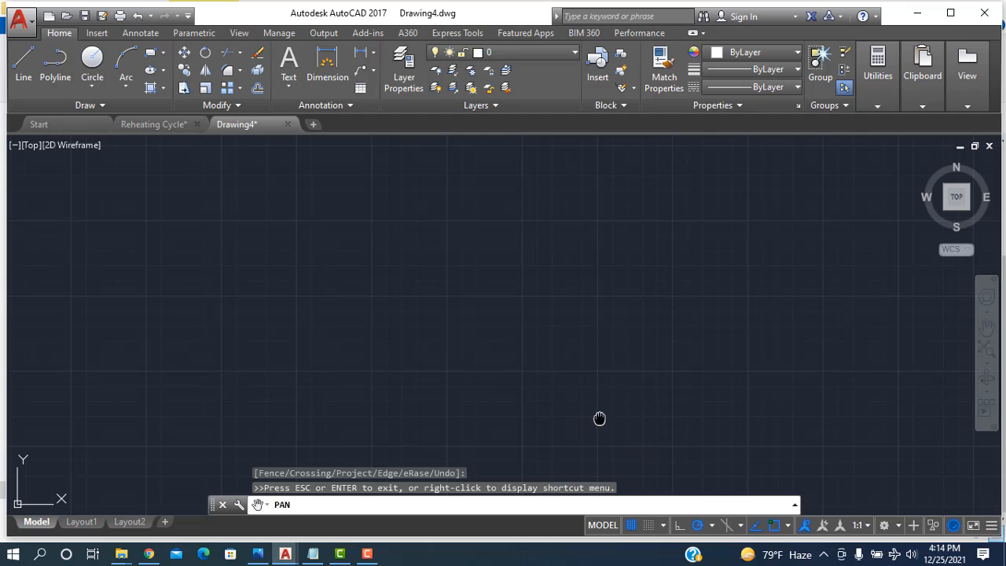
{"action": "left_click_drag", "start_coordinate": [599, 418], "coordinate": [609, 222]}
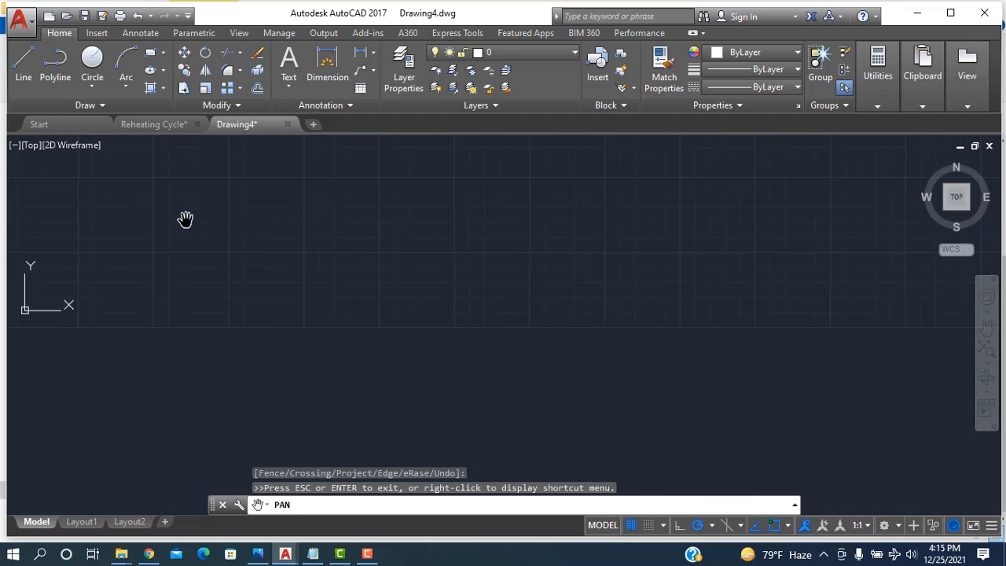
{"action": "left_click_drag", "start_coordinate": [185, 219], "coordinate": [302, 303]}
{"action": "left_click_drag", "start_coordinate": [403, 340], "coordinate": [413, 275]}
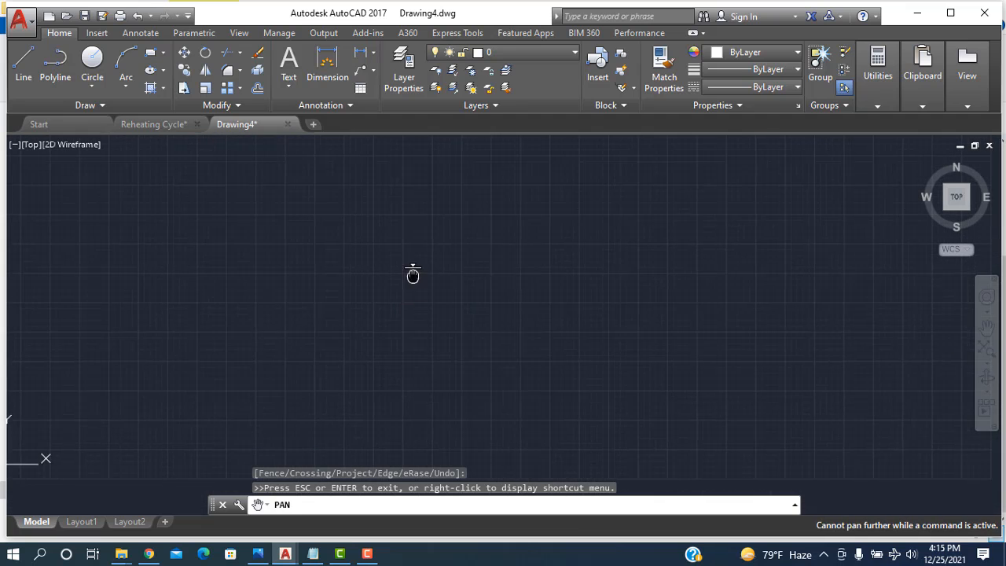
{"action": "left_click_drag", "start_coordinate": [282, 357], "coordinate": [296, 263]}
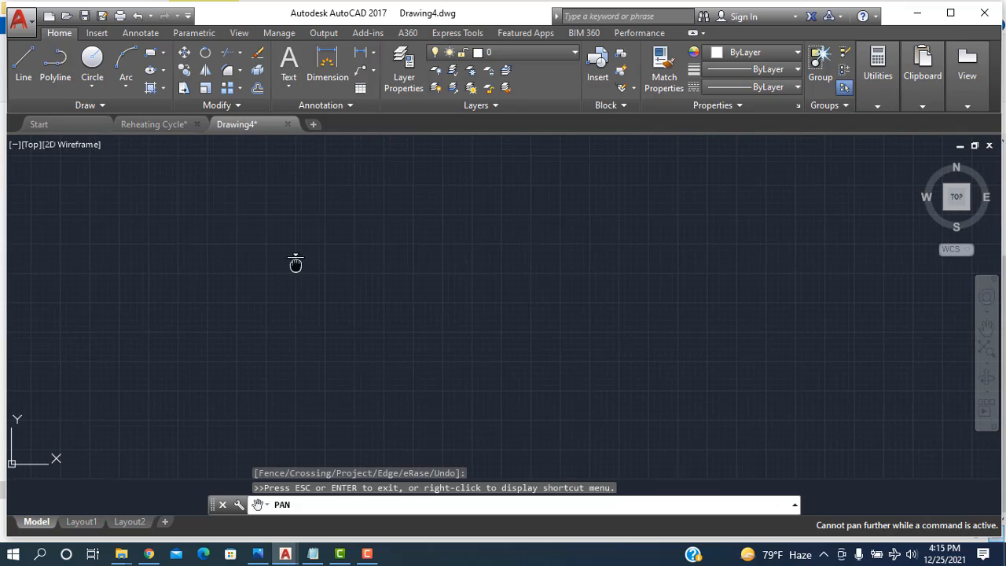
{"action": "left_click_drag", "start_coordinate": [709, 284], "coordinate": [446, 284]}
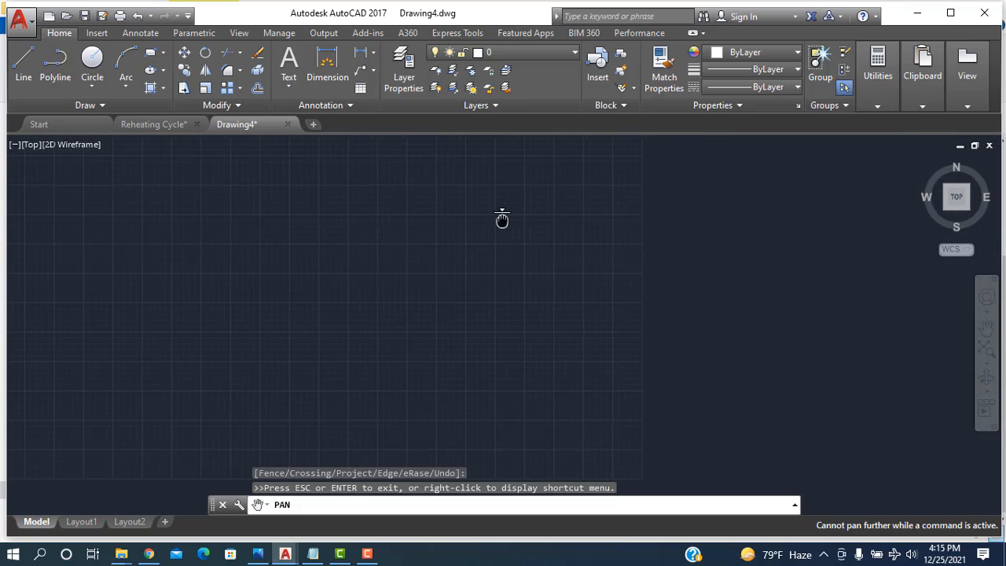
{"action": "scroll", "coordinate": [512, 329], "scroll_direction": "down", "scroll_amount": 1}
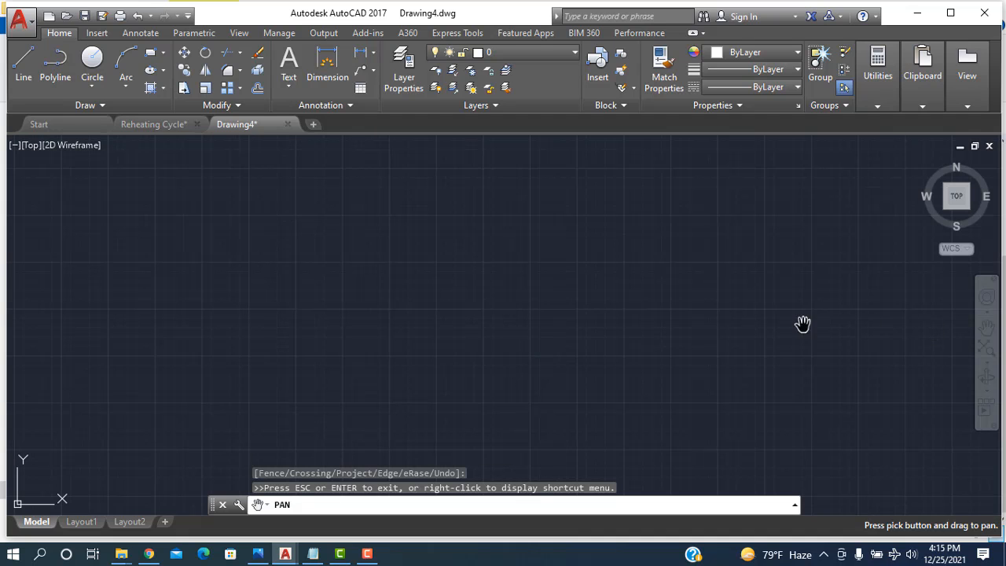
{"action": "scroll", "coordinate": [723, 389], "scroll_direction": "up", "scroll_amount": 3}
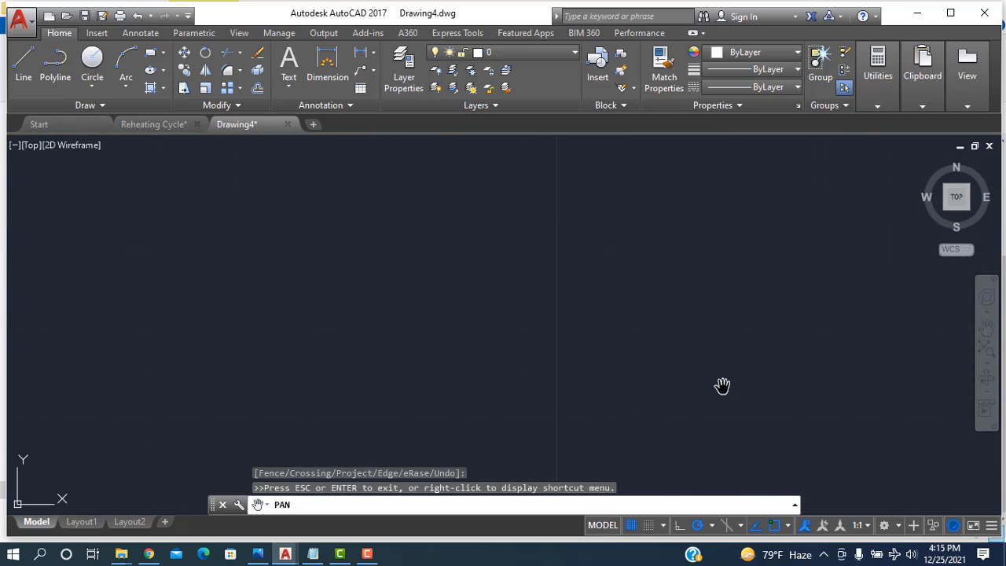
{"action": "scroll", "coordinate": [723, 386], "scroll_direction": "up", "scroll_amount": 3}
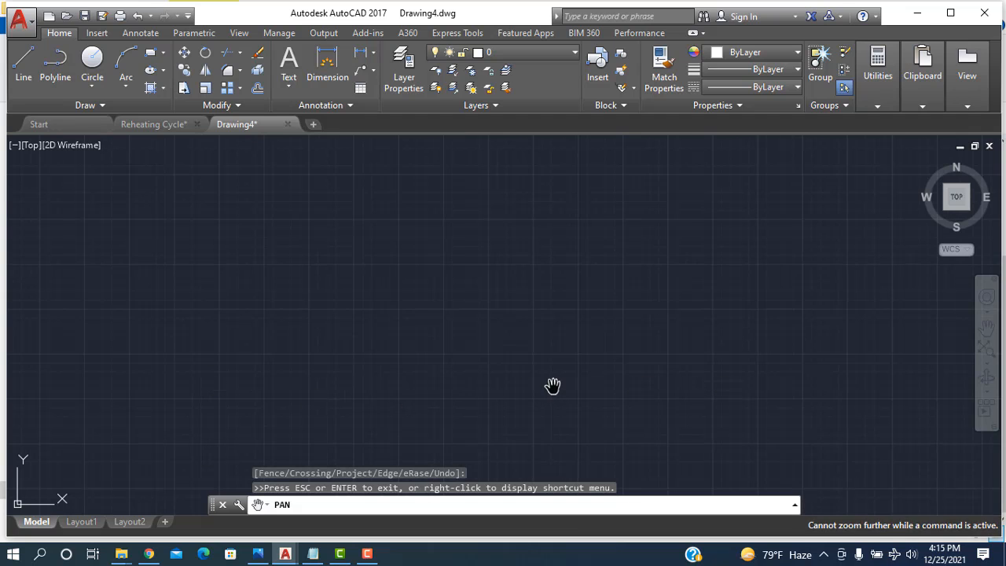
{"action": "key", "text": "Escape"}
{"action": "scroll", "coordinate": [553, 386], "scroll_direction": "up", "scroll_amount": 2}
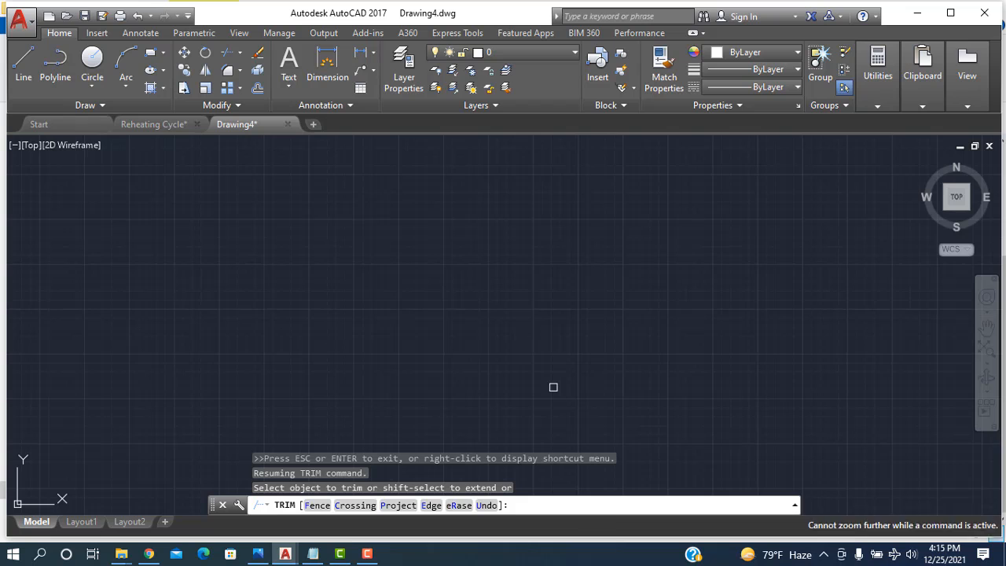
{"action": "key", "text": "Escape"}
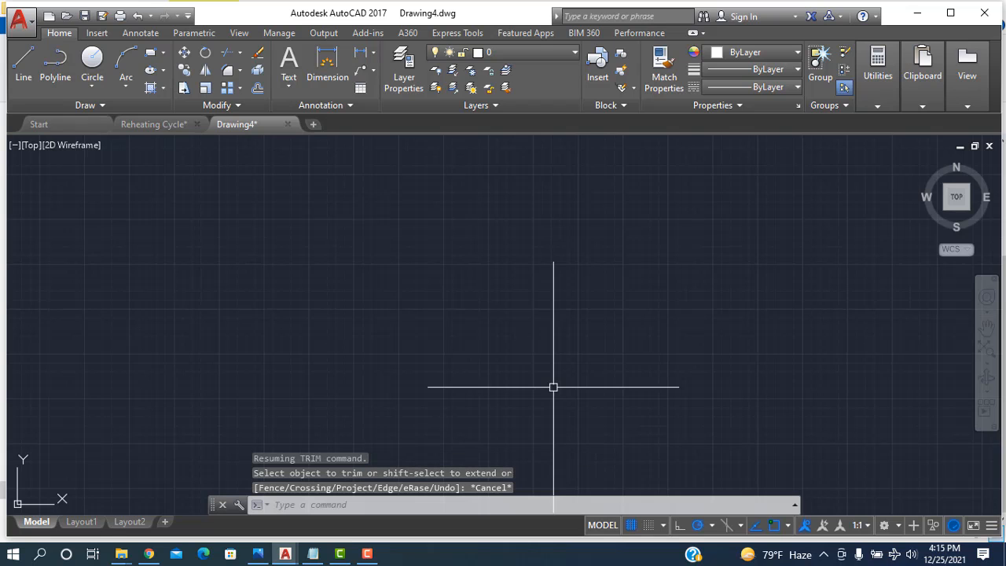
- Bring both mugs back into view and frame the new mug's body and handle
{"action": "left_click", "coordinate": [987, 329]}
{"action": "left_click_drag", "start_coordinate": [734, 402], "coordinate": [139, 464]}
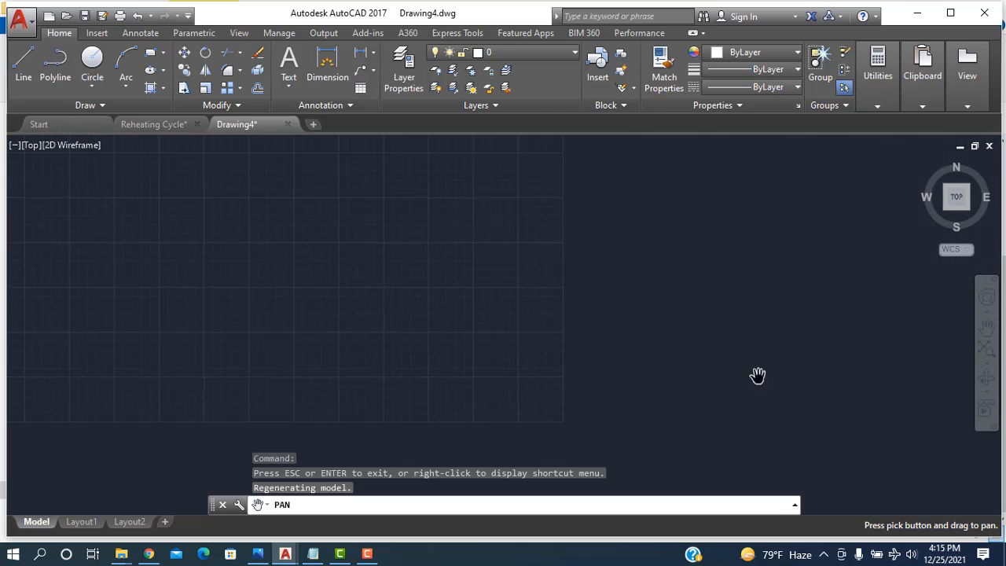
{"action": "left_click_drag", "start_coordinate": [759, 374], "coordinate": [179, 396]}
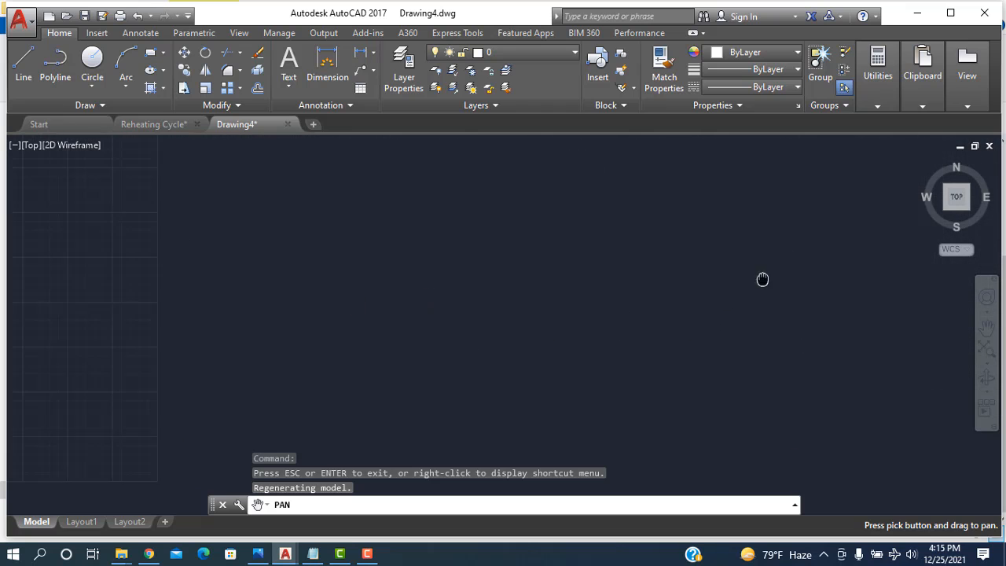
{"action": "left_click_drag", "start_coordinate": [762, 279], "coordinate": [876, 264]}
{"action": "left_click_drag", "start_coordinate": [301, 322], "coordinate": [809, 338]}
{"action": "left_click_drag", "start_coordinate": [213, 330], "coordinate": [260, 267]}
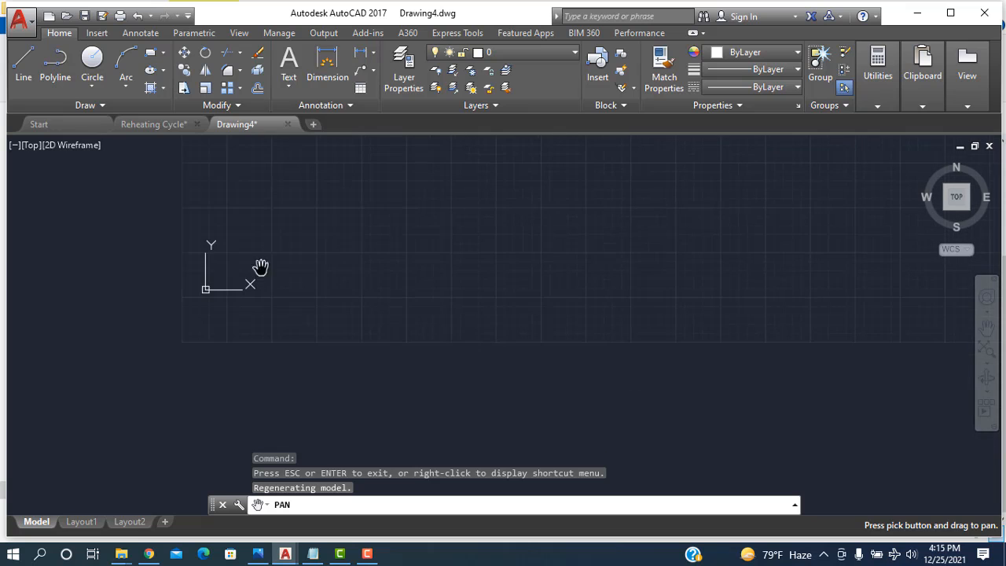
{"action": "left_click_drag", "start_coordinate": [604, 431], "coordinate": [208, 318]}
{"action": "scroll", "coordinate": [718, 377], "scroll_direction": "down", "scroll_amount": 10}
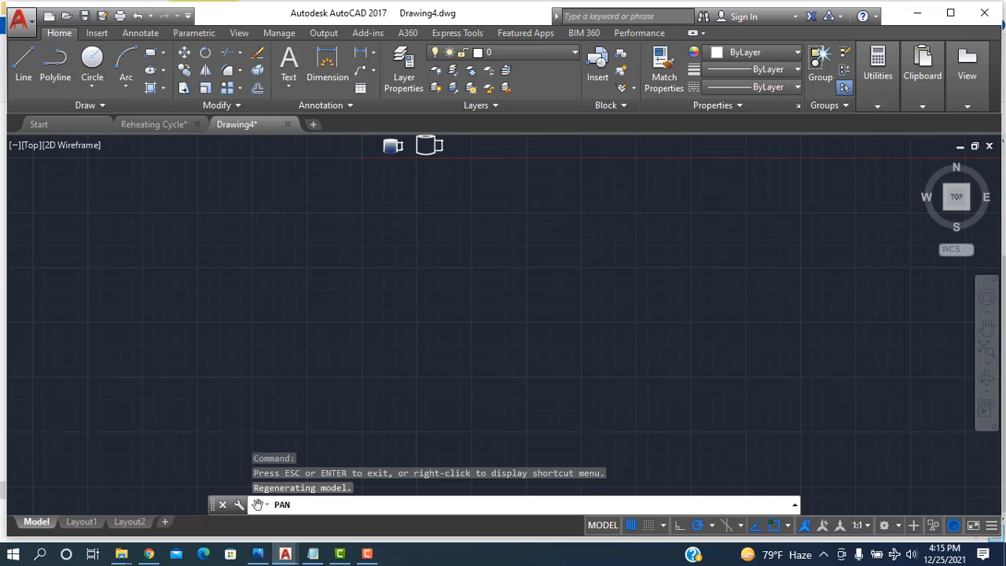
{"action": "scroll", "coordinate": [681, 322], "scroll_direction": "up", "scroll_amount": 8}
{"action": "scroll", "coordinate": [448, 381], "scroll_direction": "up", "scroll_amount": 2}
{"action": "scroll", "coordinate": [445, 382], "scroll_direction": "up", "scroll_amount": 6}
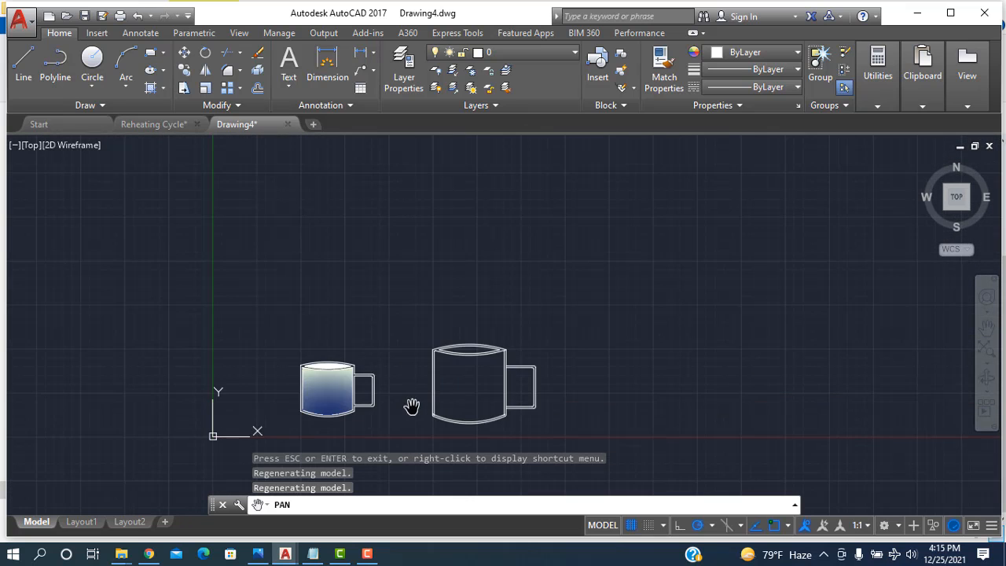
{"action": "scroll", "coordinate": [517, 363], "scroll_direction": "up", "scroll_amount": 3}
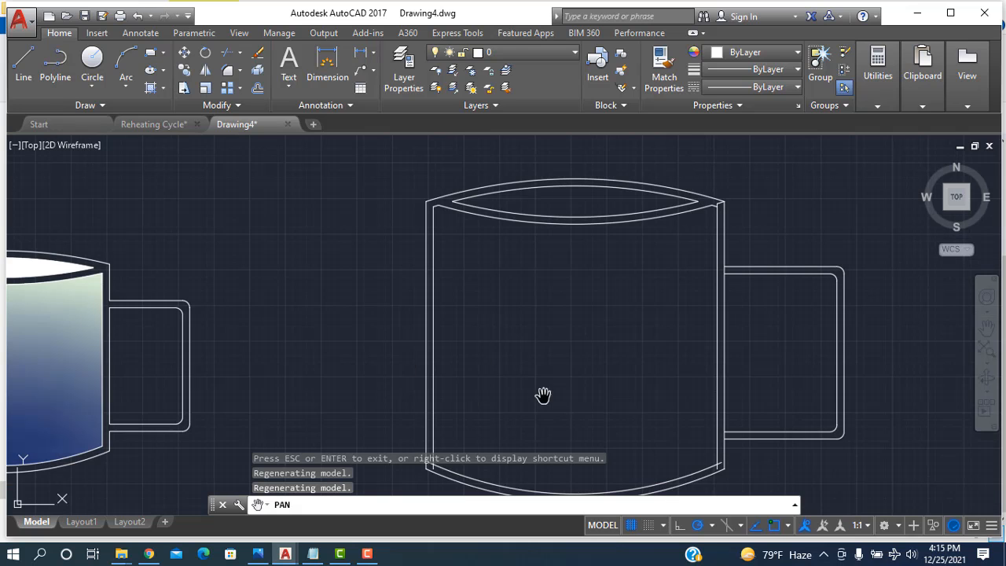
{"action": "left_click_drag", "start_coordinate": [543, 395], "coordinate": [585, 358]}
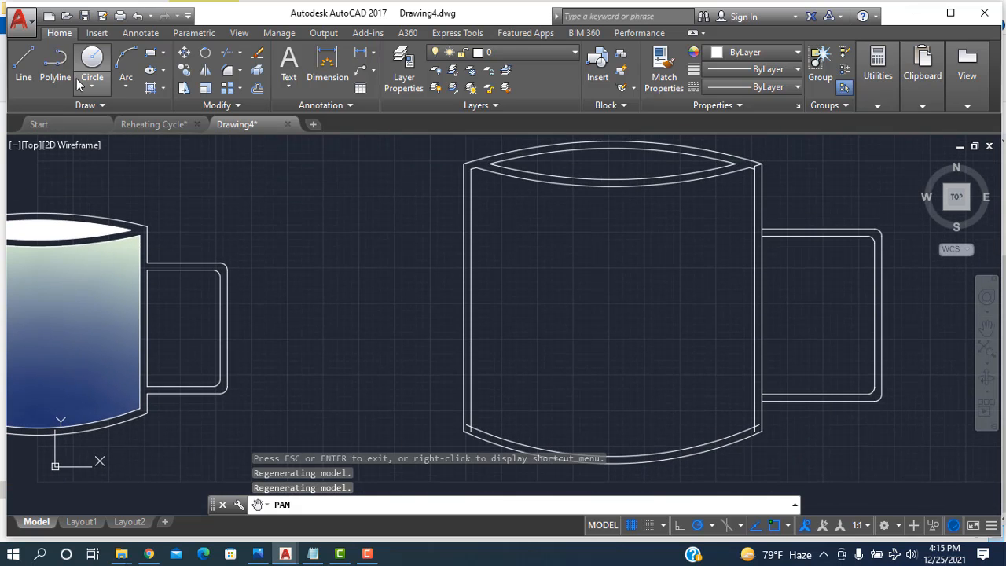
- Trim the body's right side line between the handle's two upper lines, using all objects as cutting edges
{"action": "left_click", "coordinate": [227, 52]}
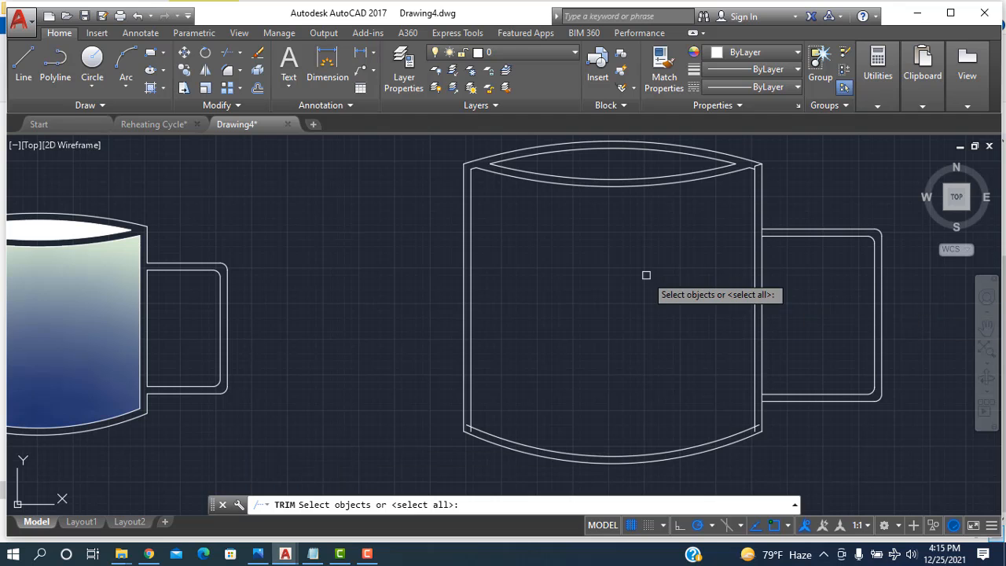
{"action": "key", "text": "Return"}
{"action": "scroll", "coordinate": [765, 249], "scroll_direction": "up", "scroll_amount": 5}
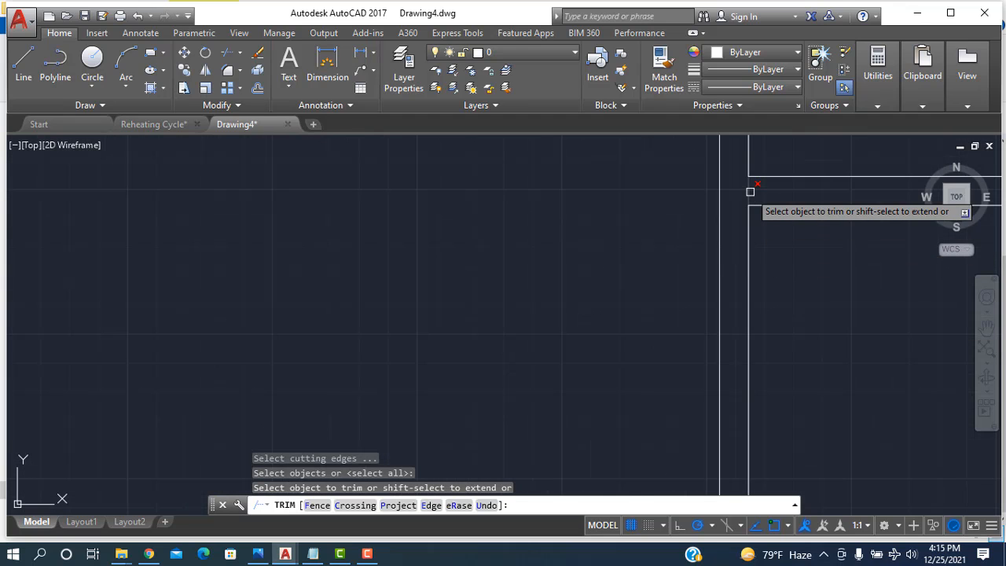
{"action": "scroll", "coordinate": [781, 314], "scroll_direction": "down", "scroll_amount": 3}
{"action": "scroll", "coordinate": [786, 433], "scroll_direction": "down", "scroll_amount": 8}
- Trim the overlapping inner ends at the body's lower right corner and the side line between the handle's two lower lines
{"action": "scroll", "coordinate": [810, 443], "scroll_direction": "up", "scroll_amount": 8}
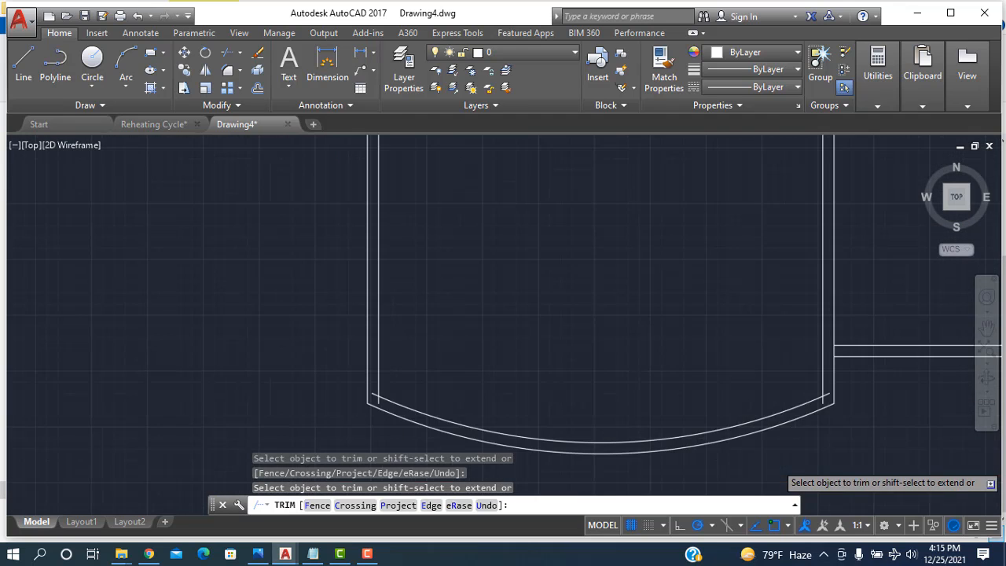
{"action": "scroll", "coordinate": [828, 398], "scroll_direction": "up", "scroll_amount": 4}
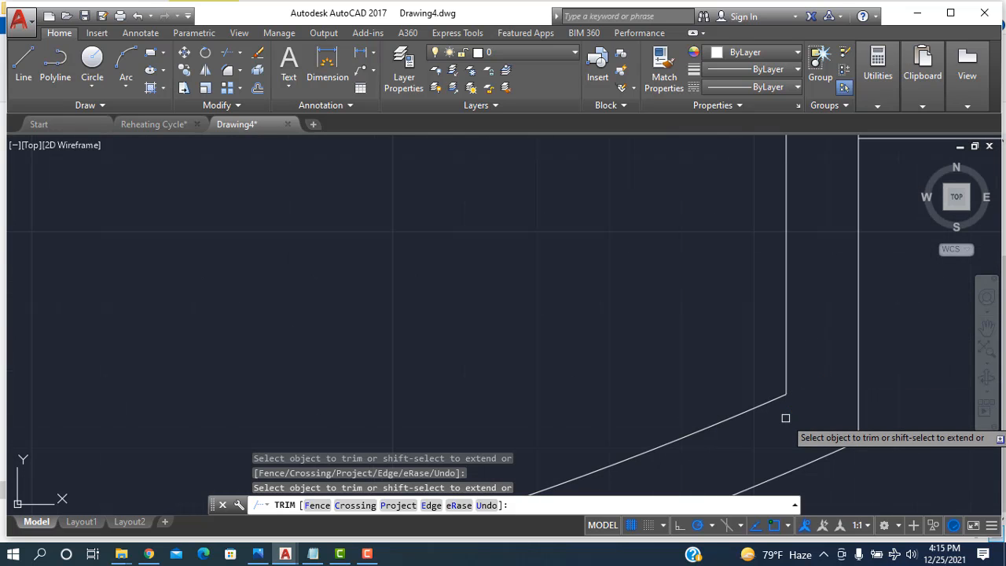
{"action": "scroll", "coordinate": [864, 198], "scroll_direction": "down", "scroll_amount": 4}
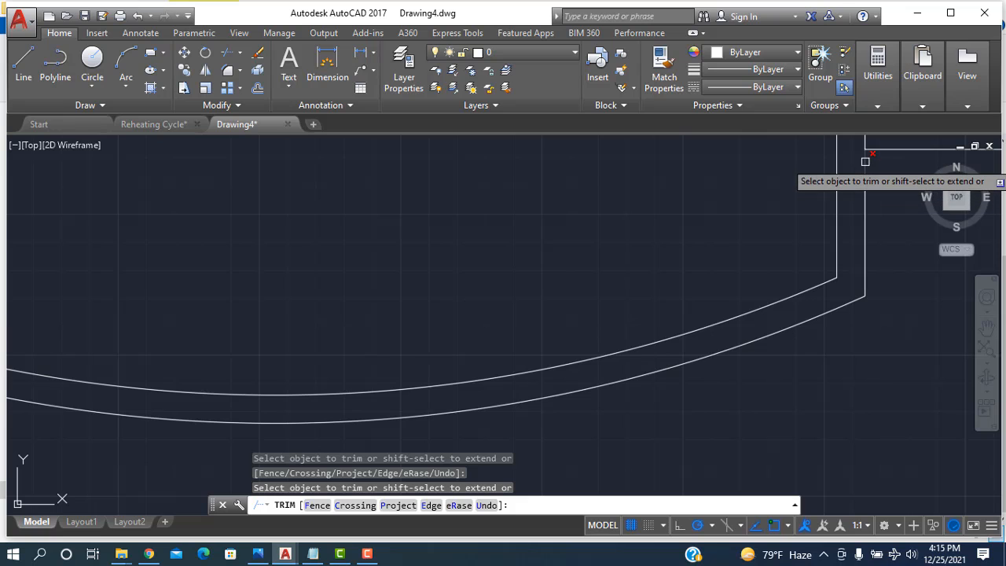
- Trim the overlapping inner arc and line ends at the body's lower left corner
{"action": "scroll", "coordinate": [440, 341], "scroll_direction": "down", "scroll_amount": 3}
{"action": "scroll", "coordinate": [251, 315], "scroll_direction": "up", "scroll_amount": 3}
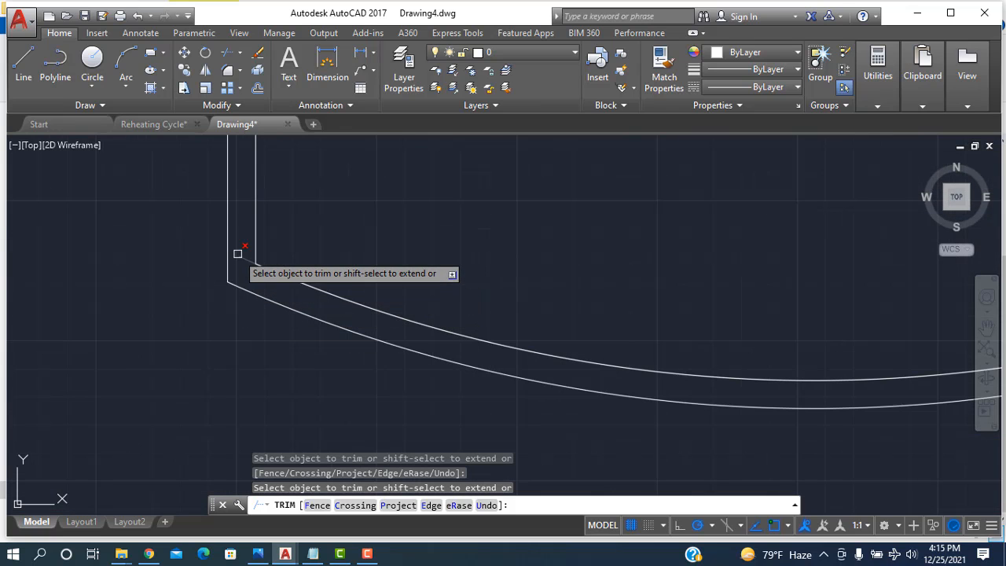
{"action": "scroll", "coordinate": [242, 254], "scroll_direction": "down", "scroll_amount": 4}
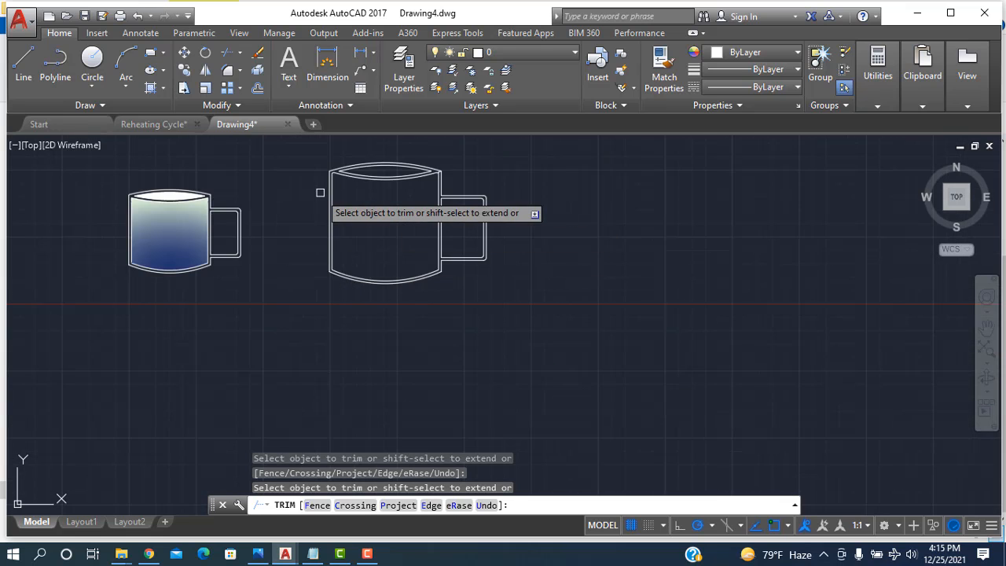
- Examine the new mug's trimmed outlines, especially the rim's right corner and the handle's attachment to the body
{"action": "scroll", "coordinate": [354, 180], "scroll_direction": "up", "scroll_amount": 2}
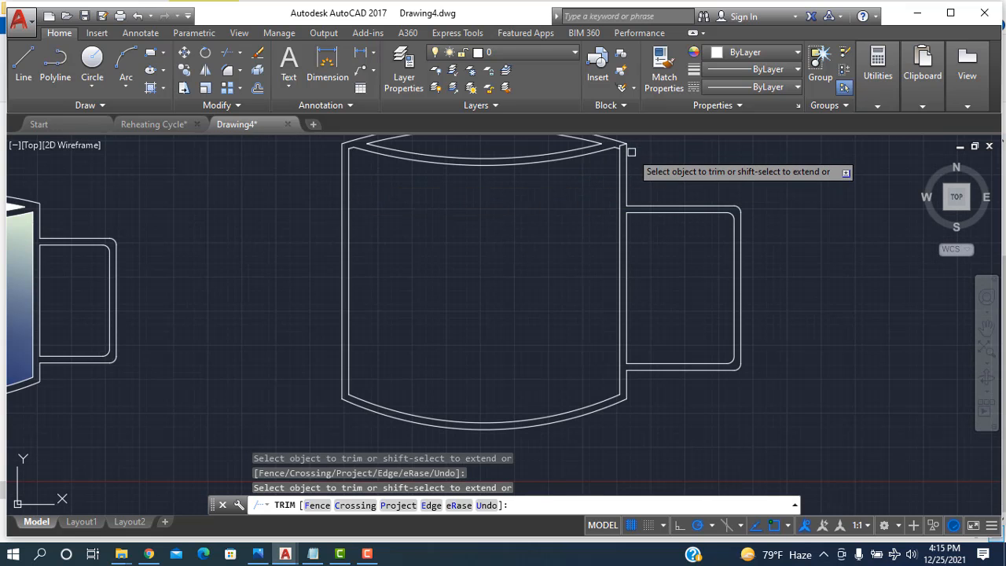
{"action": "scroll", "coordinate": [631, 151], "scroll_direction": "down", "scroll_amount": 4}
{"action": "scroll", "coordinate": [631, 151], "scroll_direction": "up", "scroll_amount": 3}
{"action": "scroll", "coordinate": [613, 142], "scroll_direction": "up", "scroll_amount": 2}
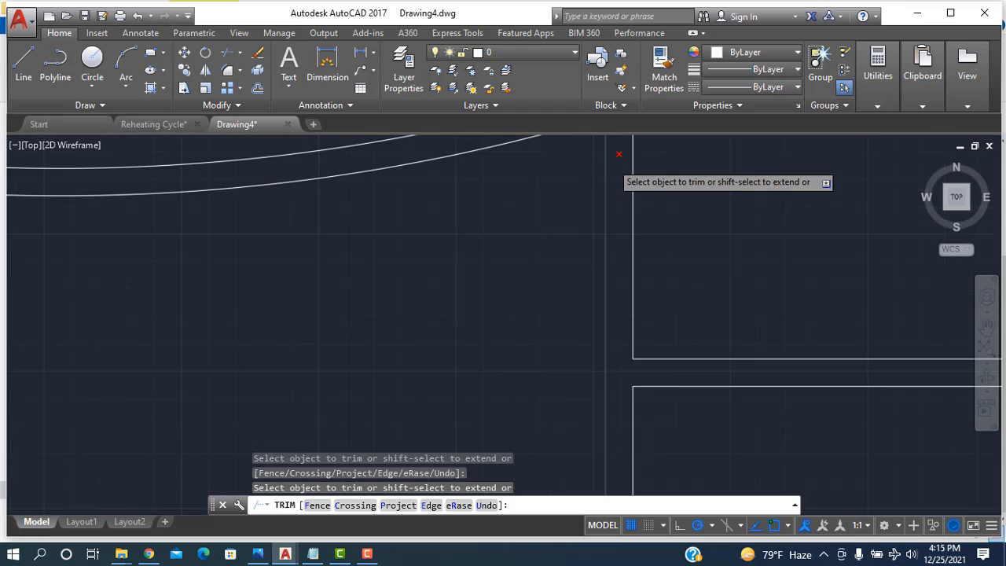
{"action": "scroll", "coordinate": [613, 168], "scroll_direction": "down", "scroll_amount": 4}
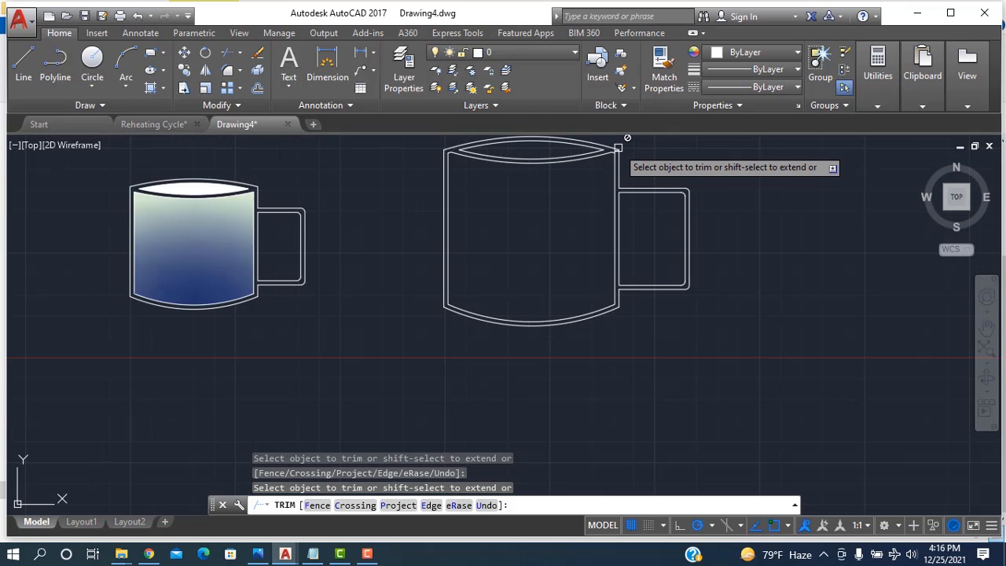
{"action": "scroll", "coordinate": [618, 148], "scroll_direction": "up", "scroll_amount": 5}
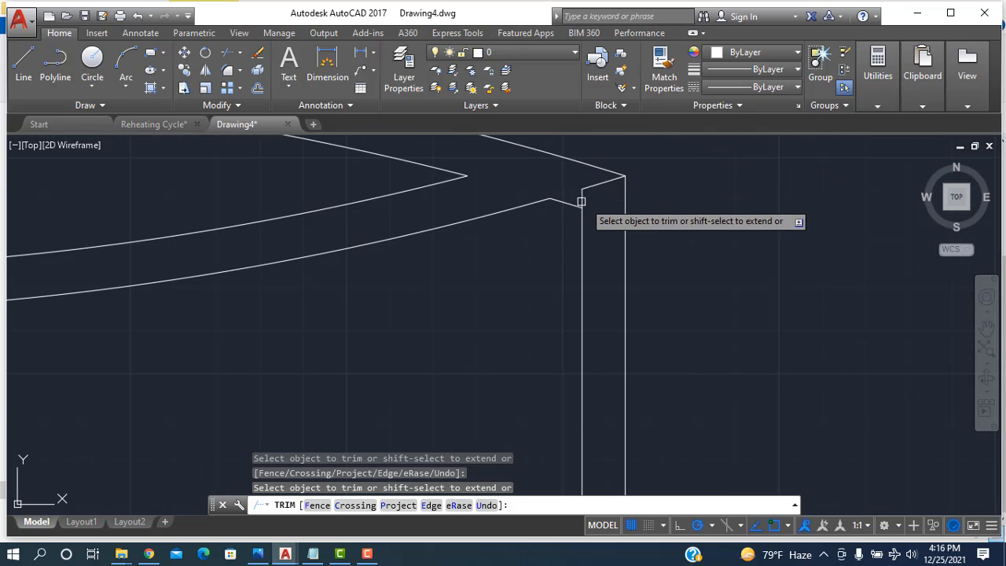
{"action": "scroll", "coordinate": [591, 224], "scroll_direction": "down", "scroll_amount": 4}
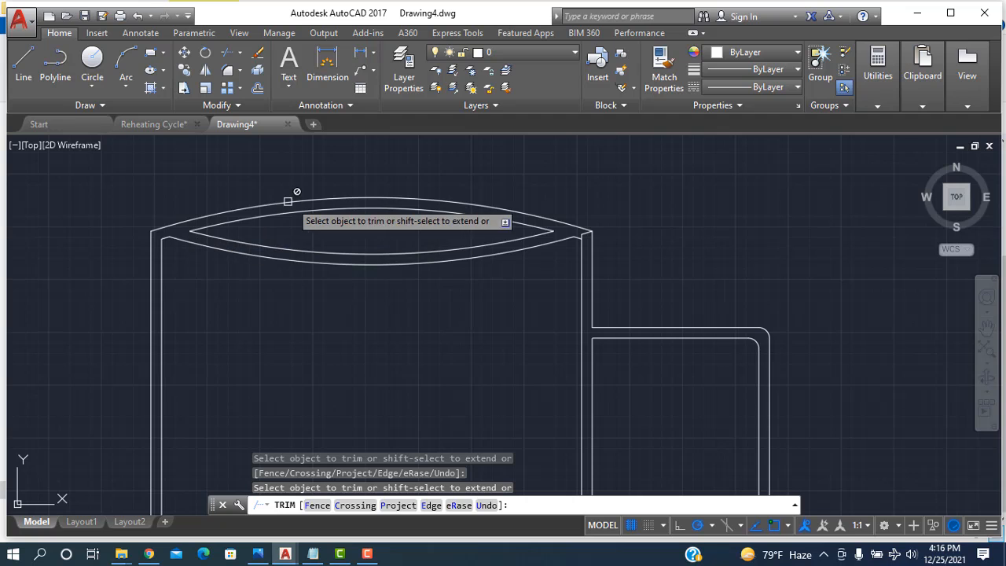
{"action": "scroll", "coordinate": [307, 226], "scroll_direction": "down", "scroll_amount": 4}
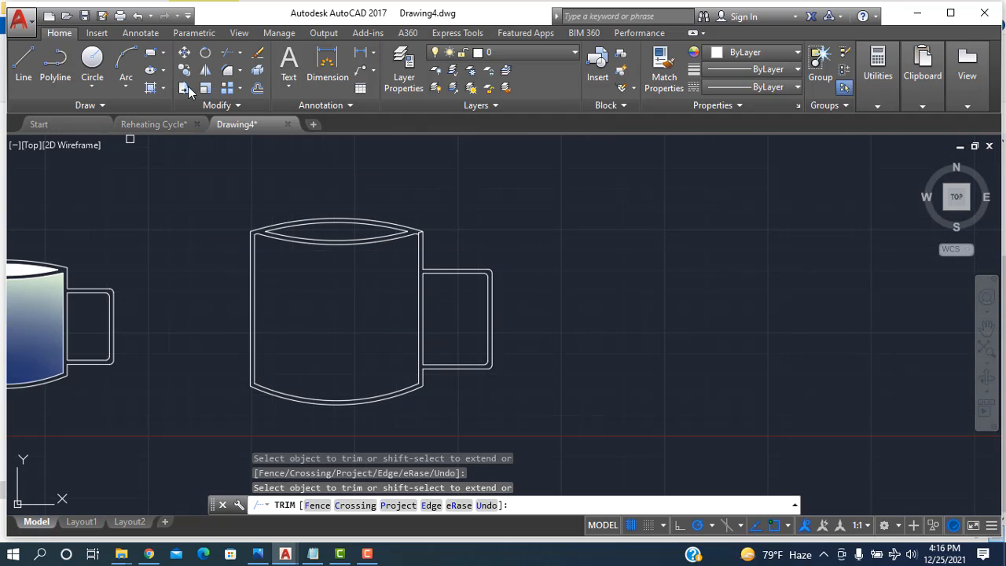
- Hatch the new mug's body interior and the rim opening with the GR_CURVED gradient pattern
{"action": "left_click", "coordinate": [150, 89]}
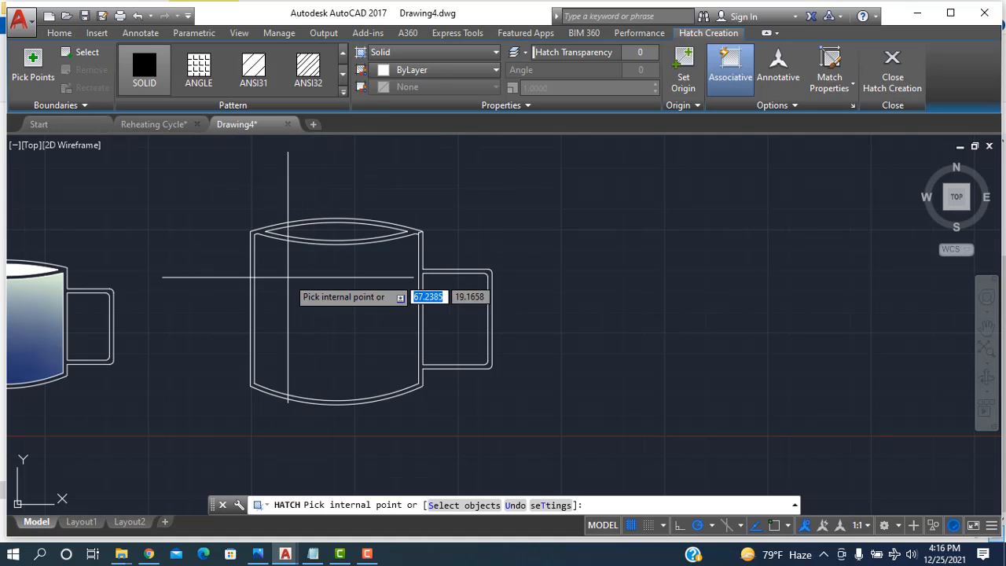
{"action": "left_click", "coordinate": [344, 92]}
{"action": "scroll", "coordinate": [307, 173], "scroll_direction": "down", "scroll_amount": 4}
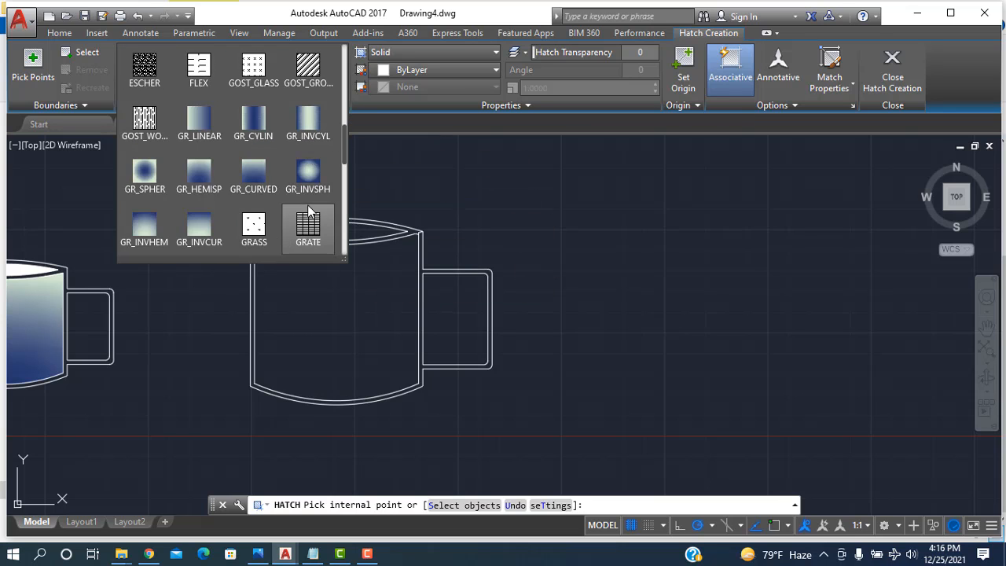
{"action": "left_click", "coordinate": [262, 178]}
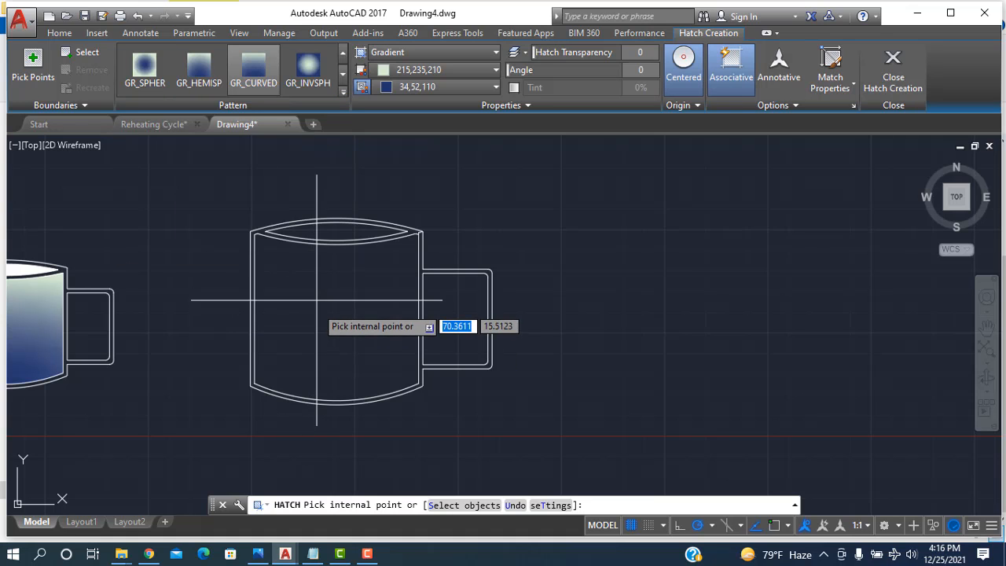
{"action": "left_click", "coordinate": [260, 265]}
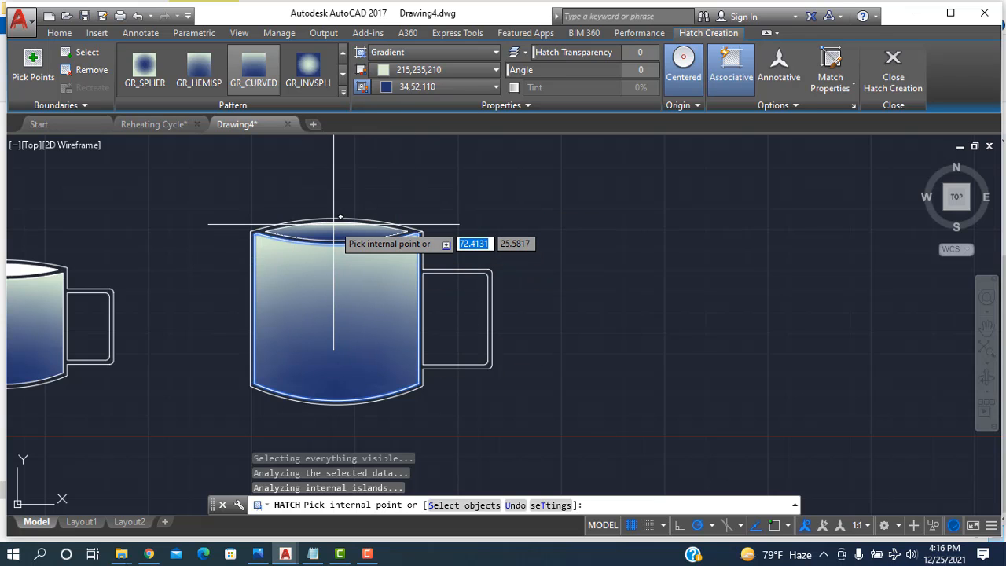
{"action": "left_click", "coordinate": [334, 224]}
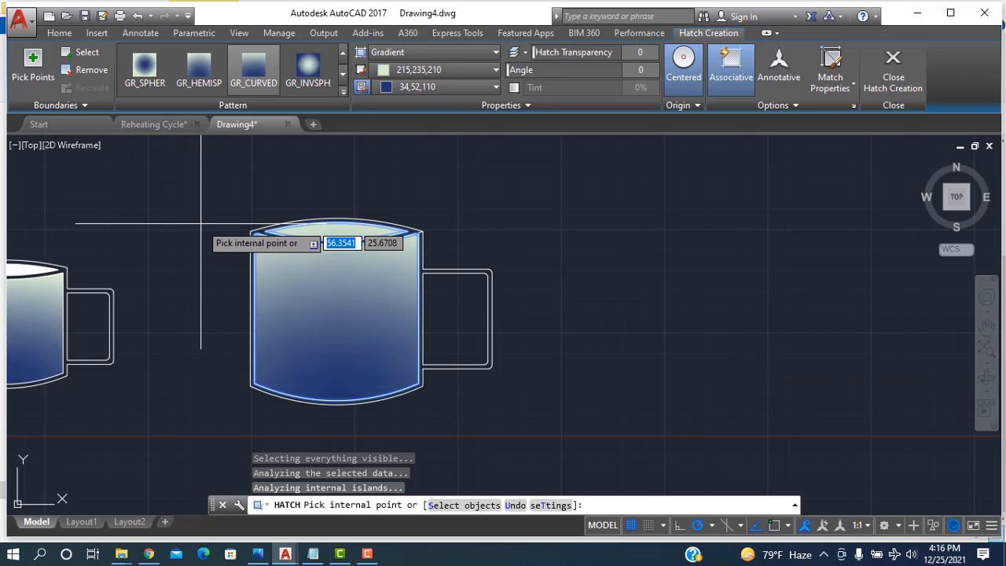
{"action": "key", "text": "Escape"}
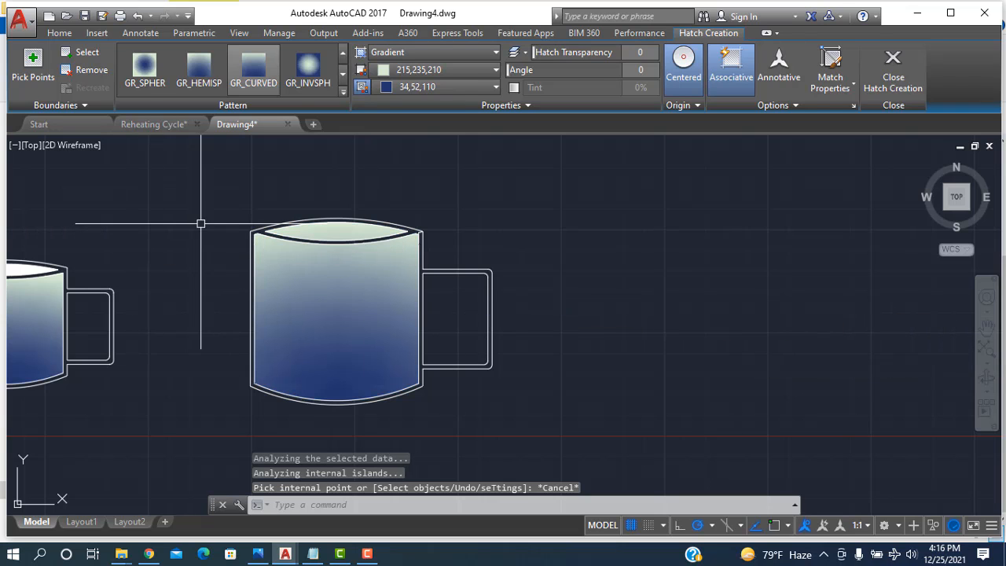
- Hatch the narrow band between the new mug's inner and outer outlines, including the handle, with the SOLID pattern
{"action": "scroll", "coordinate": [270, 252], "scroll_direction": "up", "scroll_amount": 6}
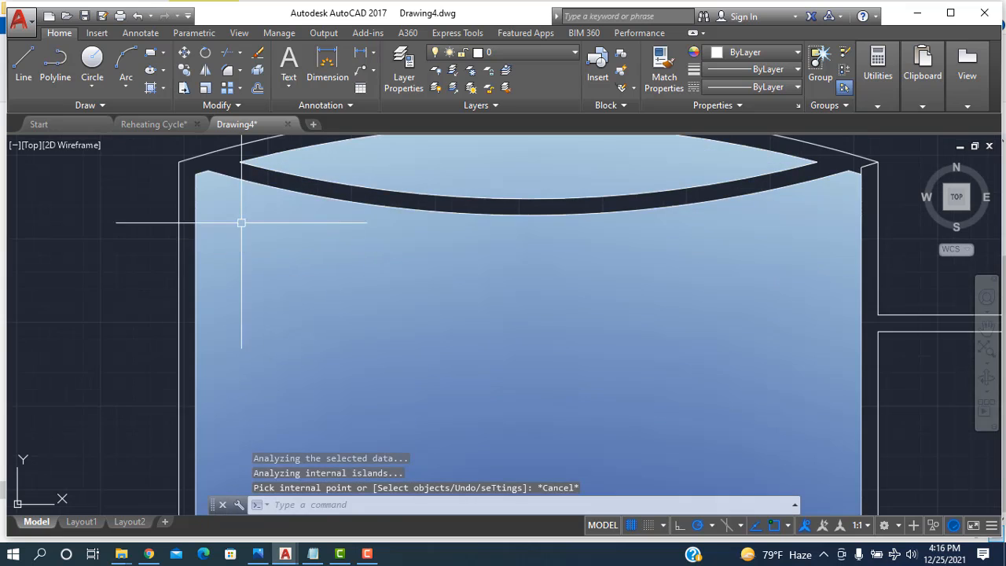
{"action": "scroll", "coordinate": [242, 222], "scroll_direction": "down", "scroll_amount": 5}
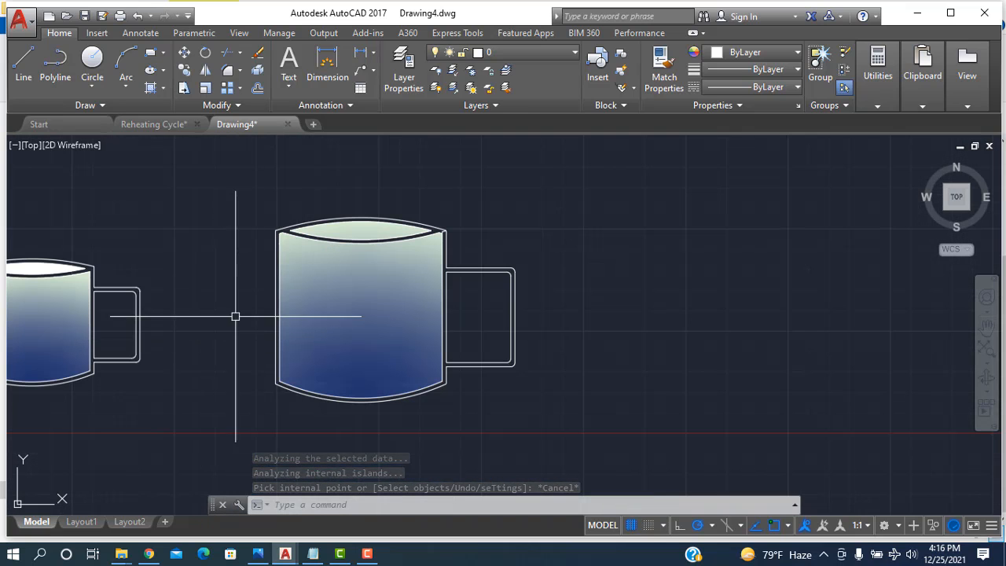
{"action": "left_click", "coordinate": [987, 328]}
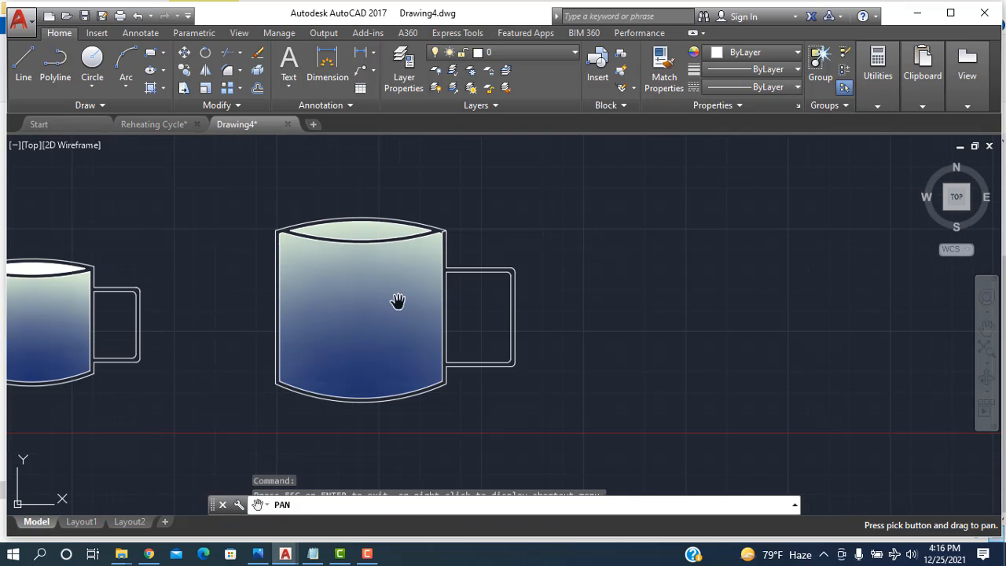
{"action": "left_click_drag", "start_coordinate": [231, 298], "coordinate": [530, 307]}
{"action": "scroll", "coordinate": [530, 307], "scroll_direction": "up", "scroll_amount": 4}
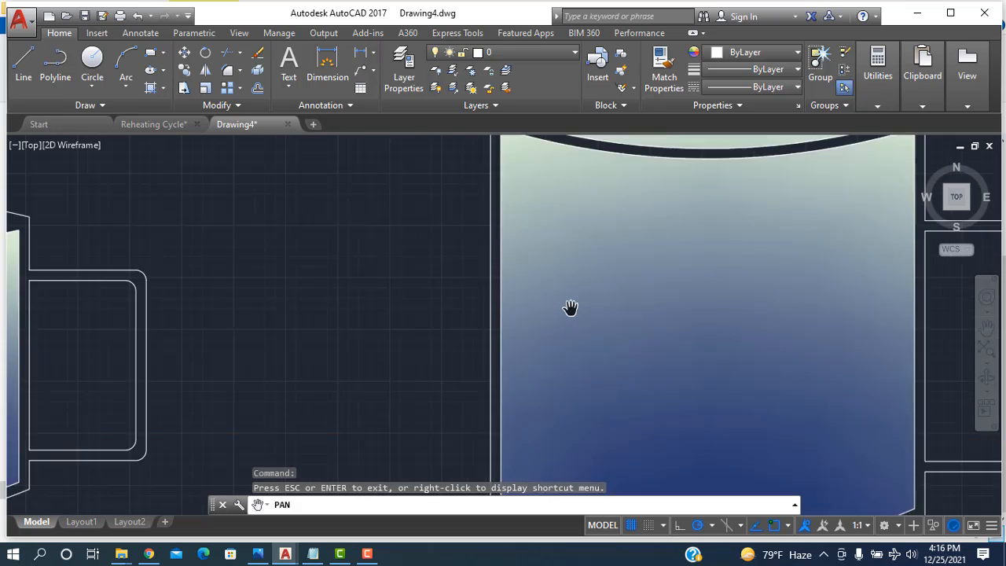
{"action": "scroll", "coordinate": [490, 306], "scroll_direction": "down", "scroll_amount": 4}
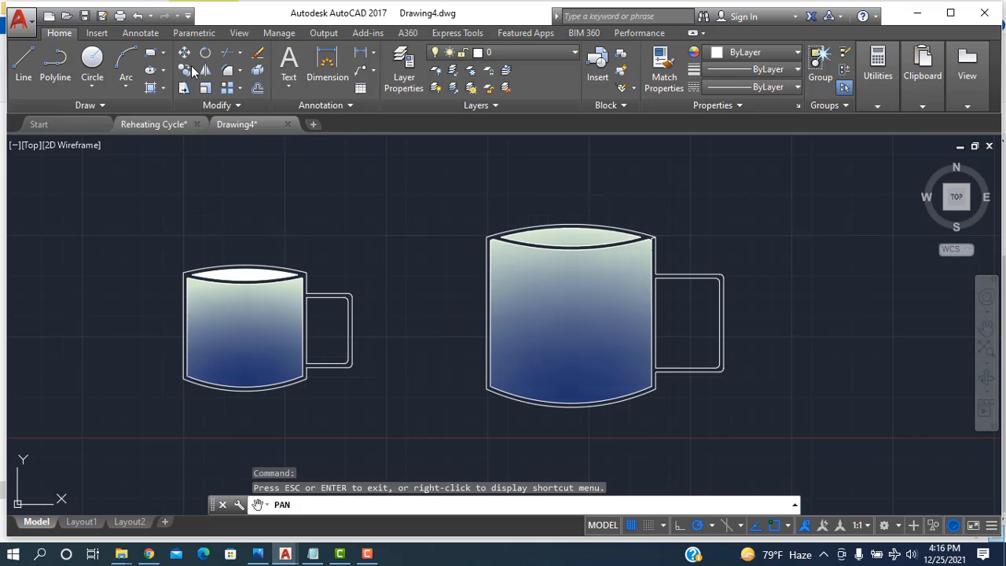
{"action": "left_click", "coordinate": [151, 87]}
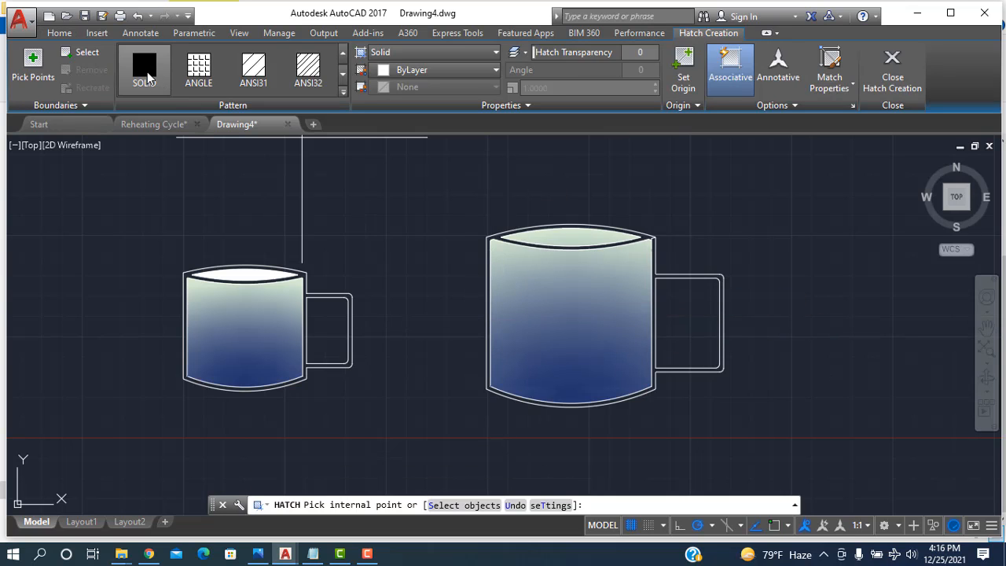
{"action": "left_click", "coordinate": [144, 69]}
{"action": "scroll", "coordinate": [717, 283], "scroll_direction": "up", "scroll_amount": 2}
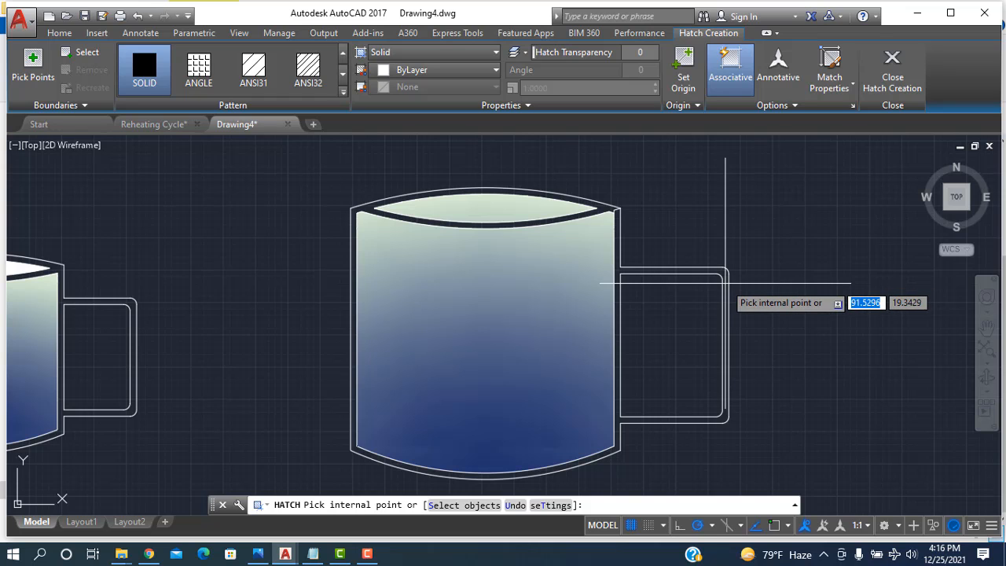
{"action": "left_click", "coordinate": [726, 283]}
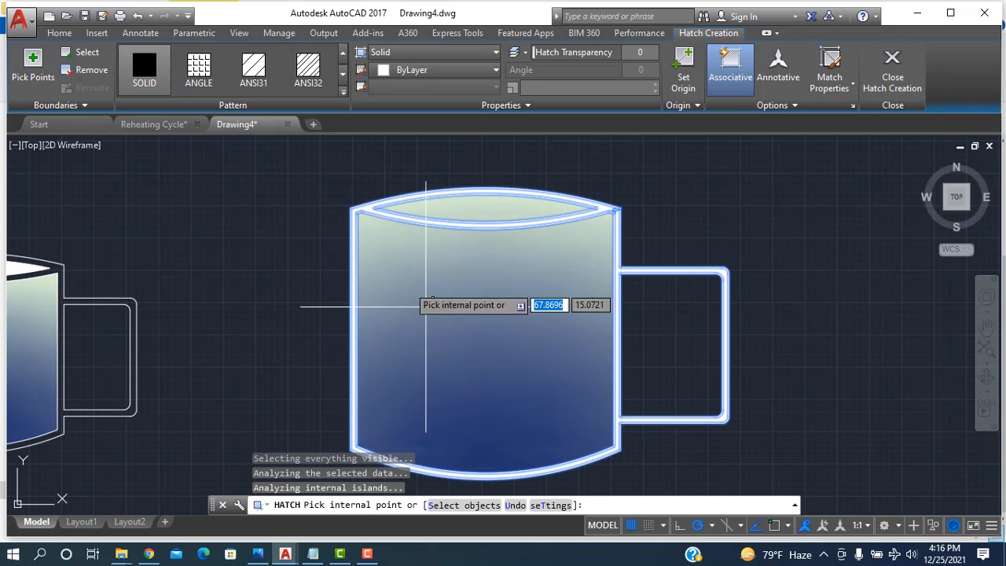
- Try the GR_INVCYL, DOTS and EARTH patterns on the hatch between the new mug's outlines
{"action": "left_click", "coordinate": [342, 93]}
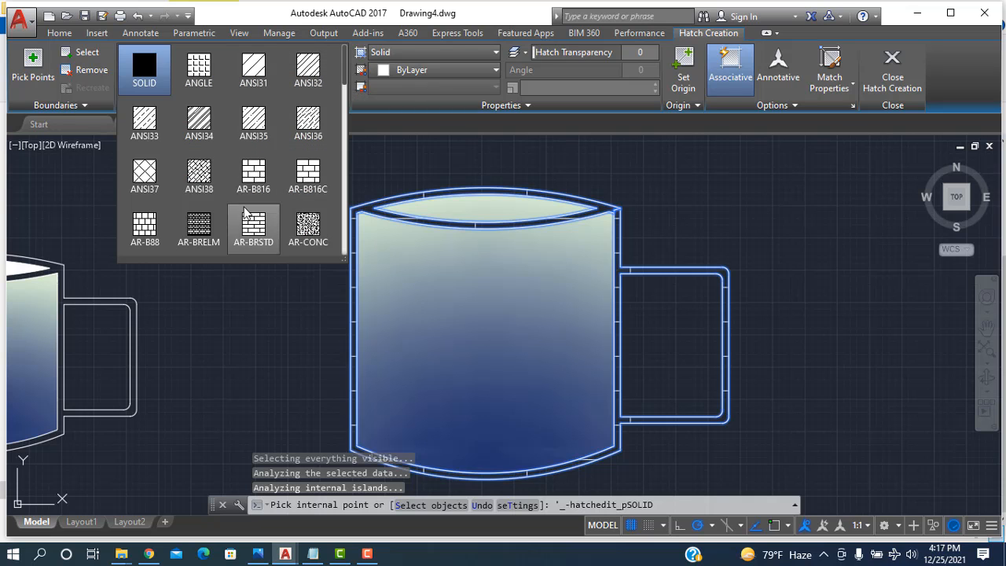
{"action": "scroll", "coordinate": [245, 213], "scroll_direction": "down", "scroll_amount": 7}
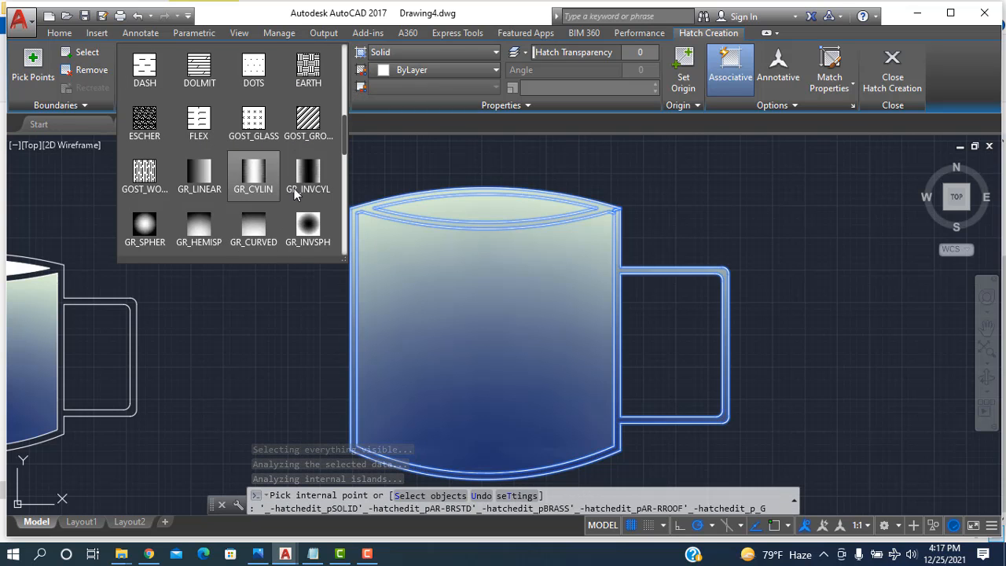
{"action": "left_click", "coordinate": [310, 183]}
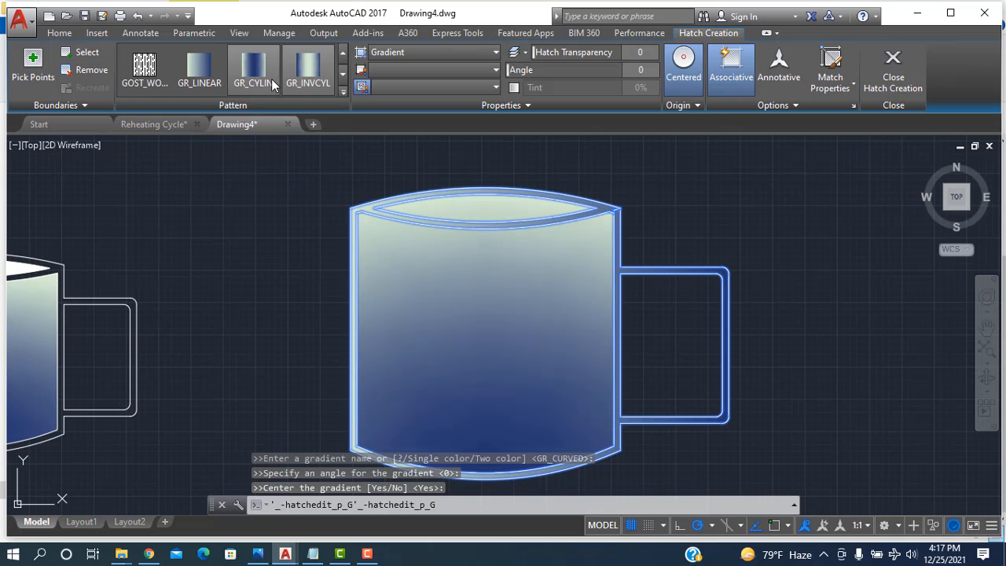
{"action": "scroll", "coordinate": [275, 83], "scroll_direction": "up", "scroll_amount": 2}
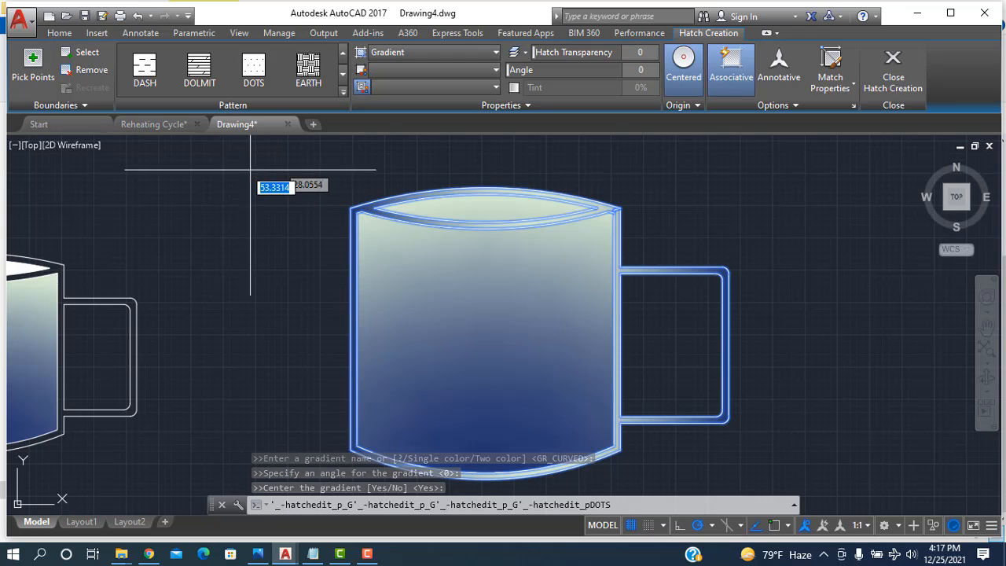
{"action": "left_click", "coordinate": [254, 66]}
{"action": "left_click", "coordinate": [304, 77]}
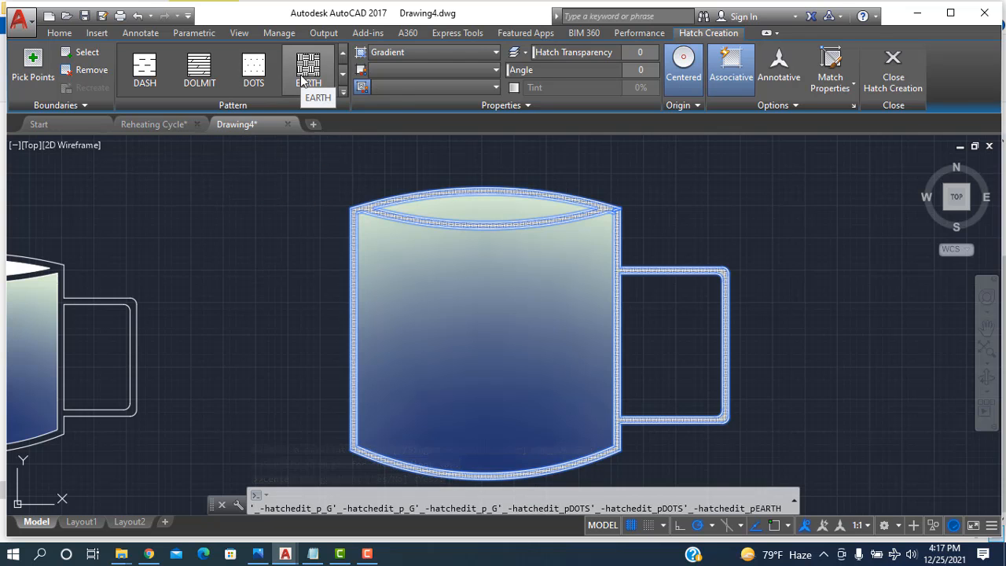
- Set the pattern of the hatch between the new mug's outlines to GRAVEL
{"action": "scroll", "coordinate": [292, 76], "scroll_direction": "down", "scroll_amount": 2}
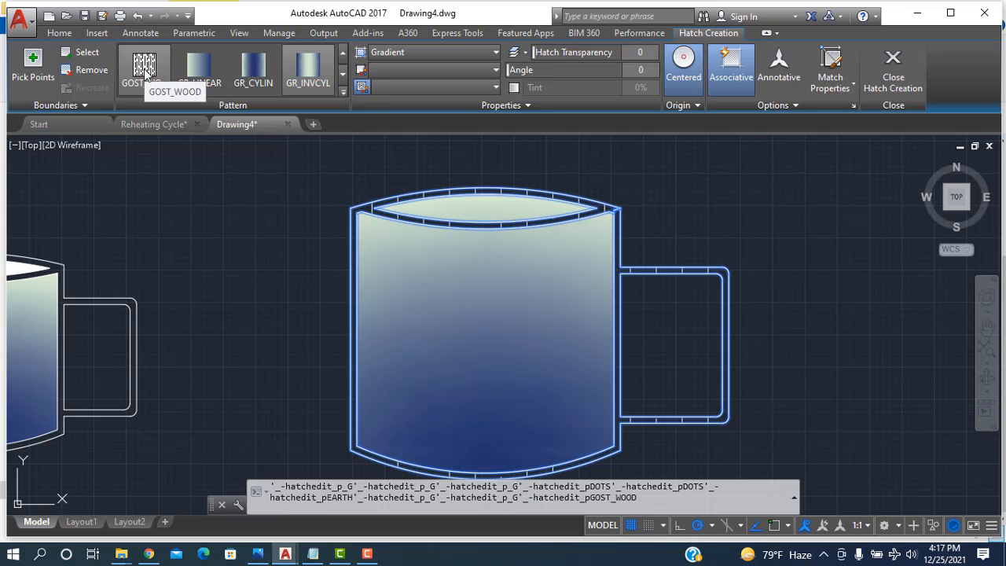
{"action": "scroll", "coordinate": [144, 73], "scroll_direction": "down", "scroll_amount": 1}
{"action": "scroll", "coordinate": [145, 72], "scroll_direction": "down", "scroll_amount": 1}
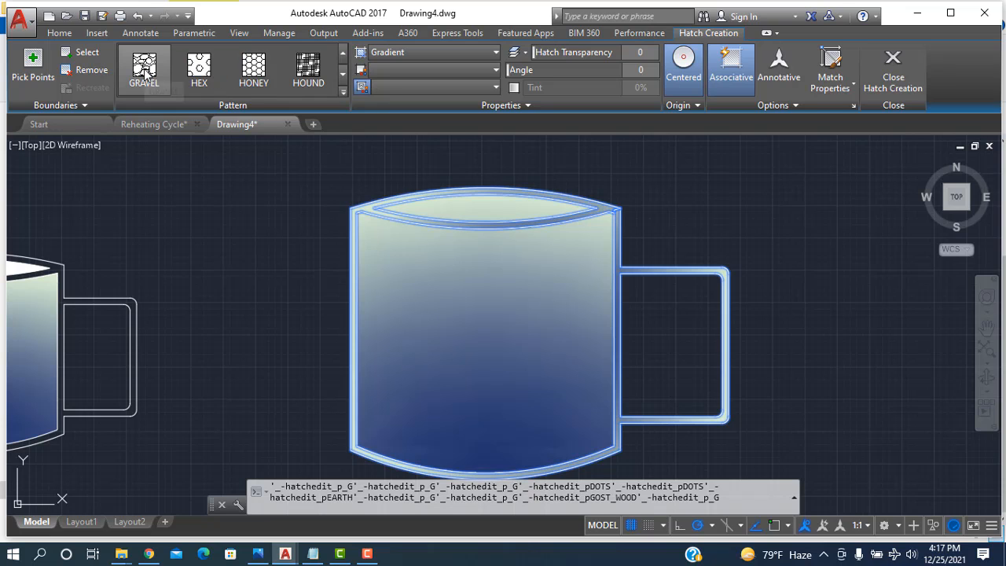
{"action": "left_click", "coordinate": [145, 73]}
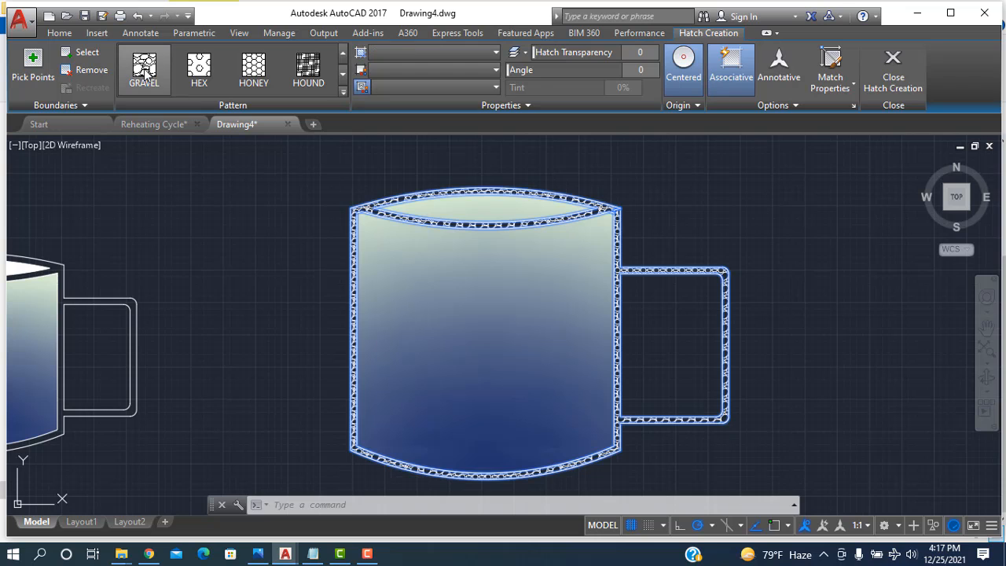
- Compare the new mug's body gradient and wall hatching with the reference mug beside it
{"action": "scroll", "coordinate": [281, 286], "scroll_direction": "up", "scroll_amount": 2}
{"action": "scroll", "coordinate": [286, 286], "scroll_direction": "down", "scroll_amount": 4}
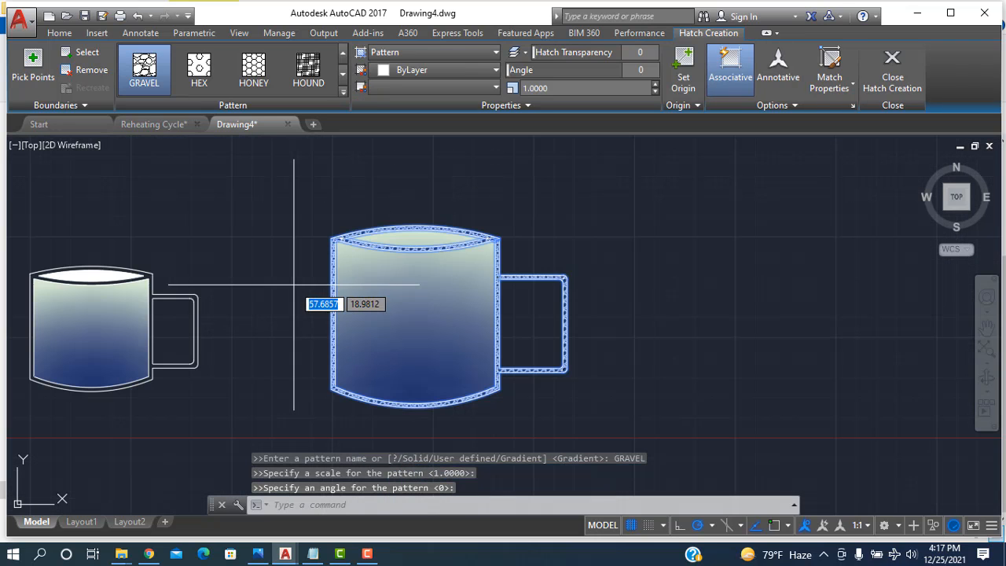
{"action": "left_click", "coordinate": [988, 327]}
{"action": "left_click_drag", "start_coordinate": [637, 347], "coordinate": [834, 373]}
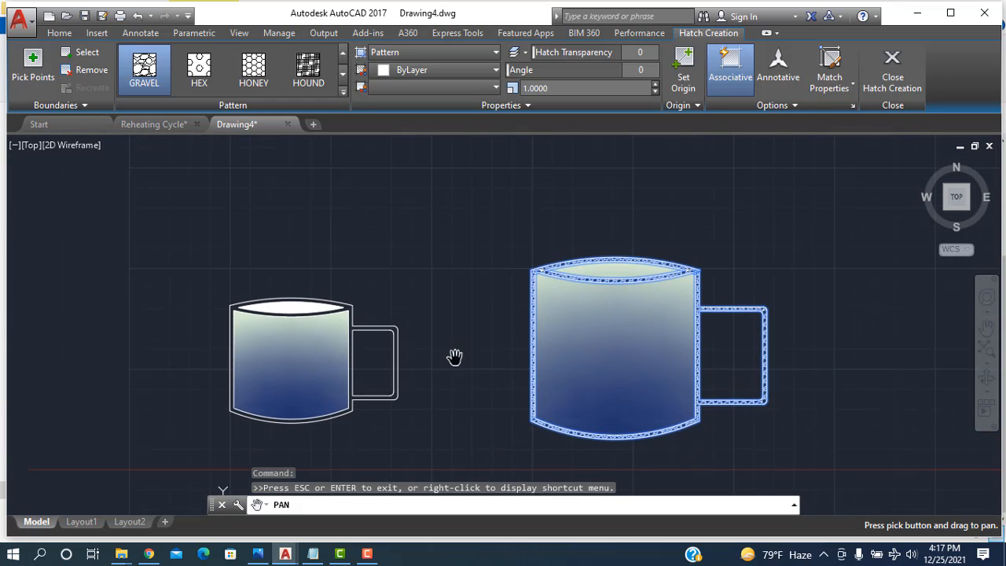
{"action": "scroll", "coordinate": [461, 352], "scroll_direction": "up", "scroll_amount": 2}
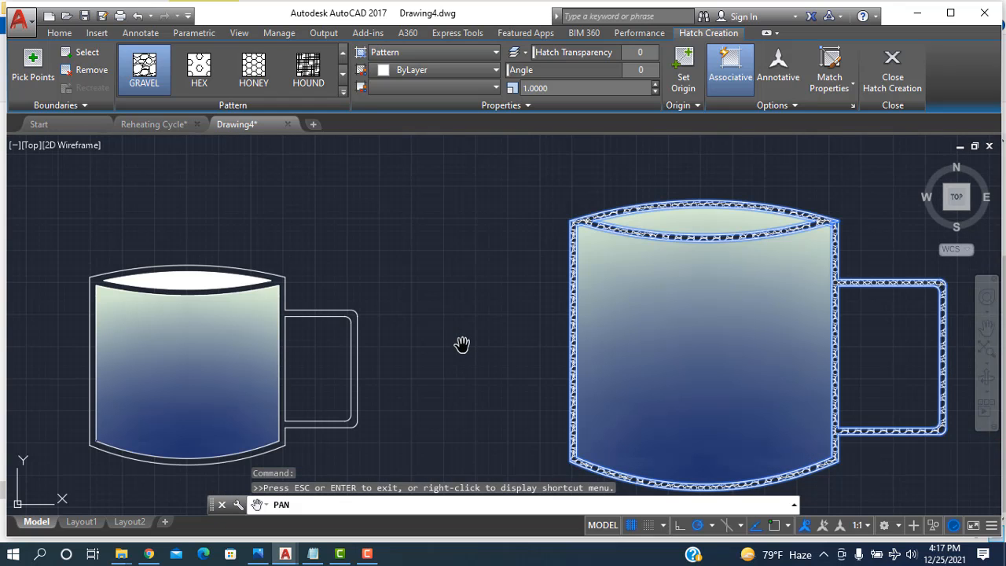
{"action": "scroll", "coordinate": [461, 345], "scroll_direction": "down", "scroll_amount": 2}
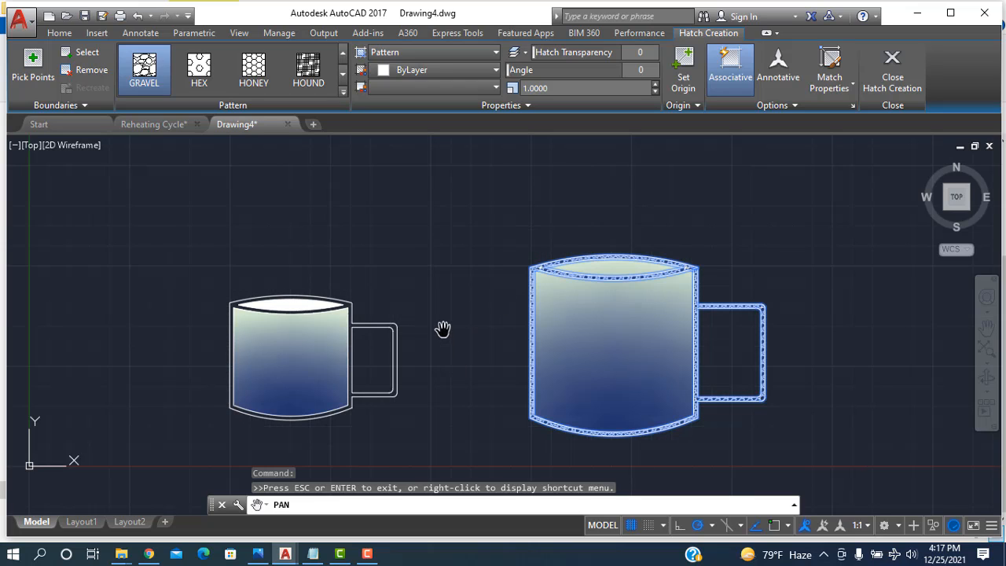
{"action": "key", "text": "Escape"}
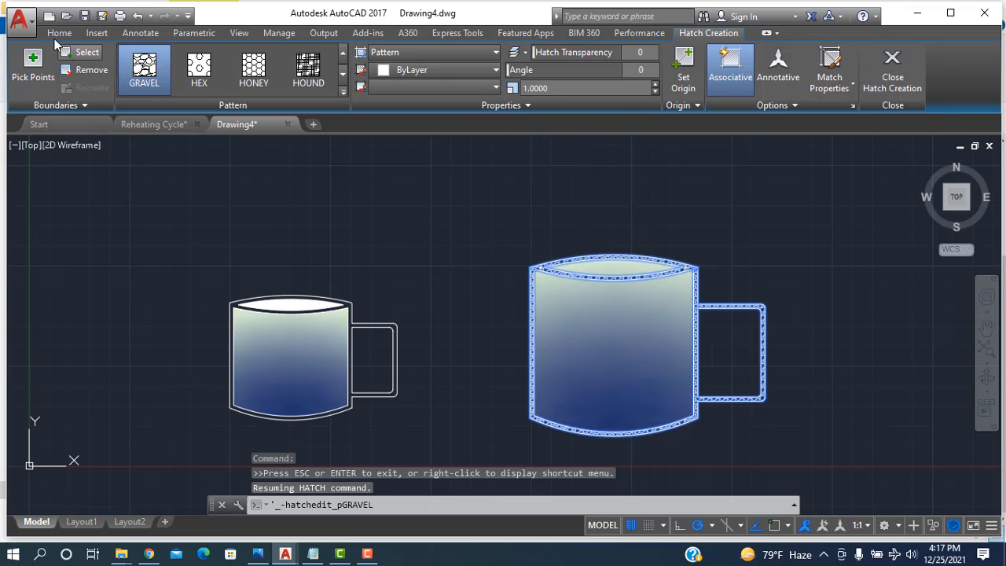
{"action": "left_click", "coordinate": [58, 34]}
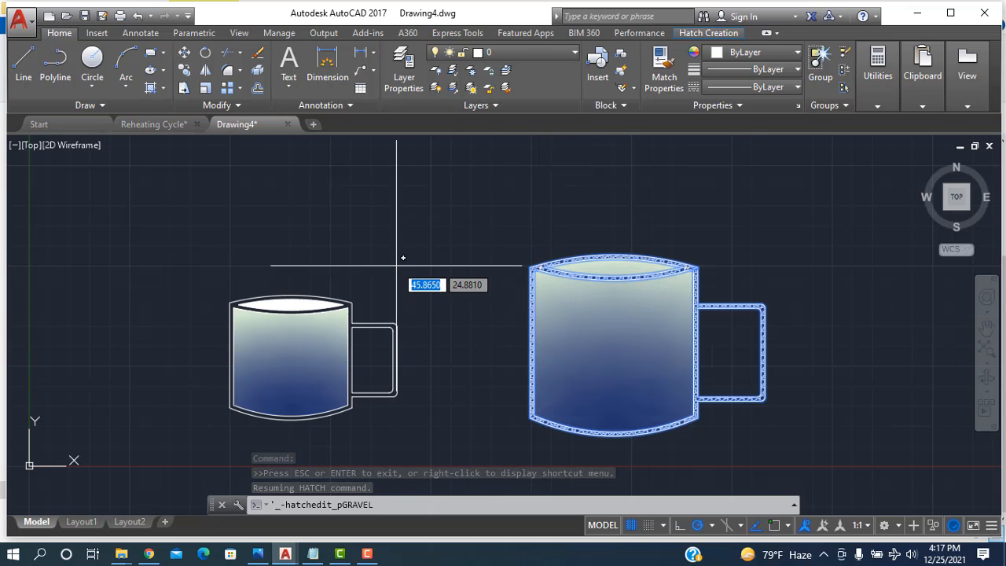